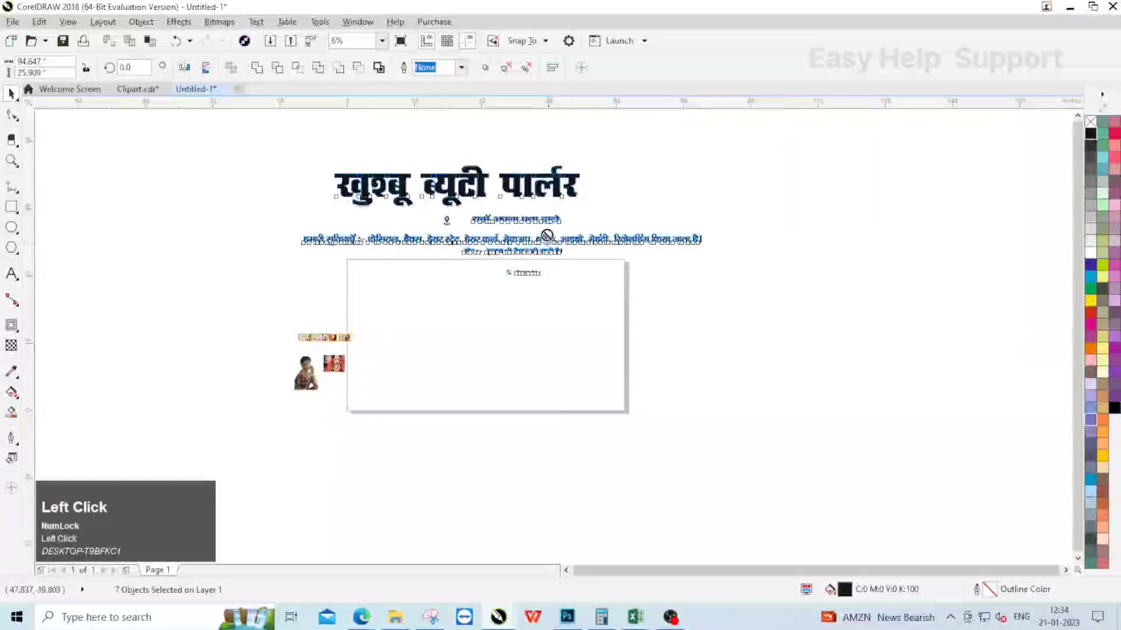
Move the strip of photos and the two bridal pictures clear of the page's left edge, then deselect them.
left_click(715, 349)
left_click_drag(220, 300, 392, 412)
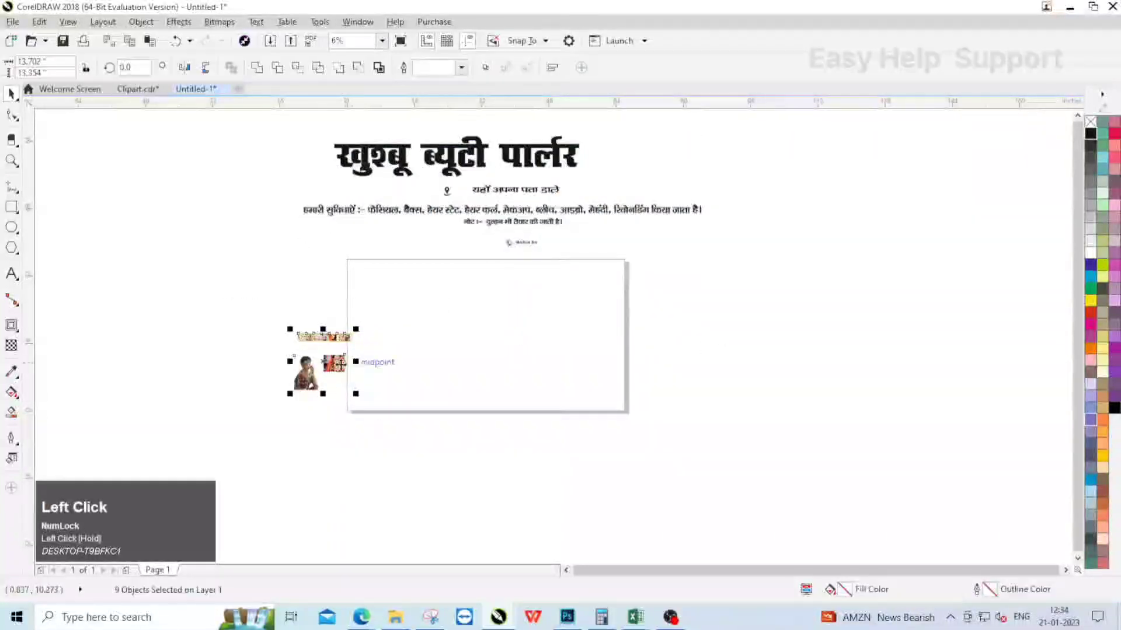
left_click_drag(334, 363, 314, 364)
left_click(349, 243)
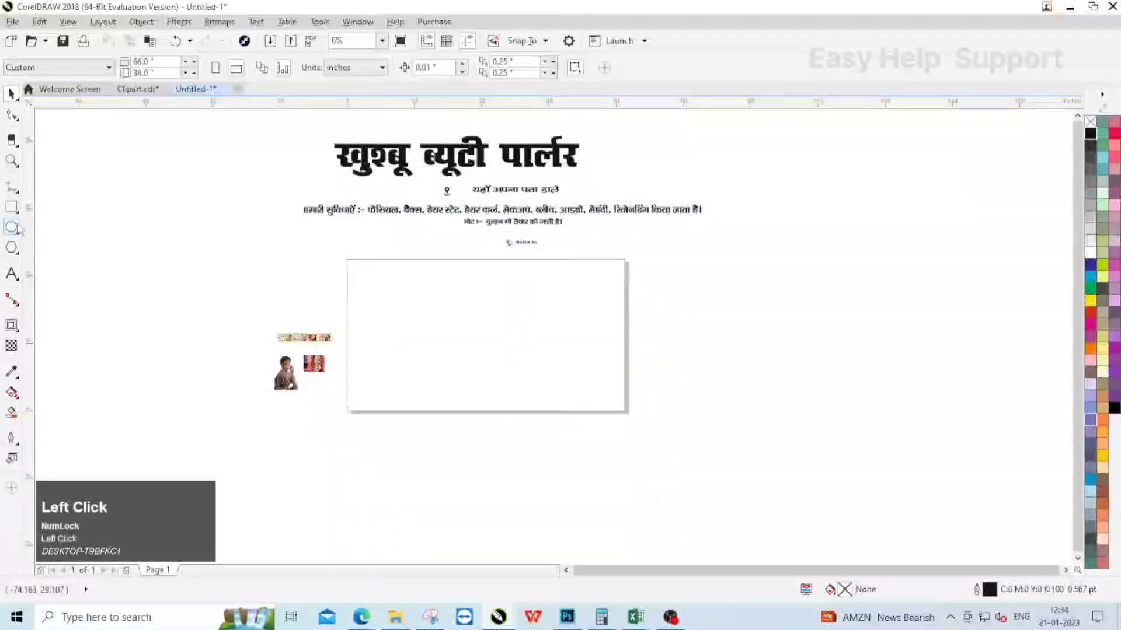
Create a page-sized rectangle and add a two-step inside contour with a 0.5-inch offset.
double_click(13, 208)
left_click(12, 325)
left_click_drag(380, 278, 370, 264)
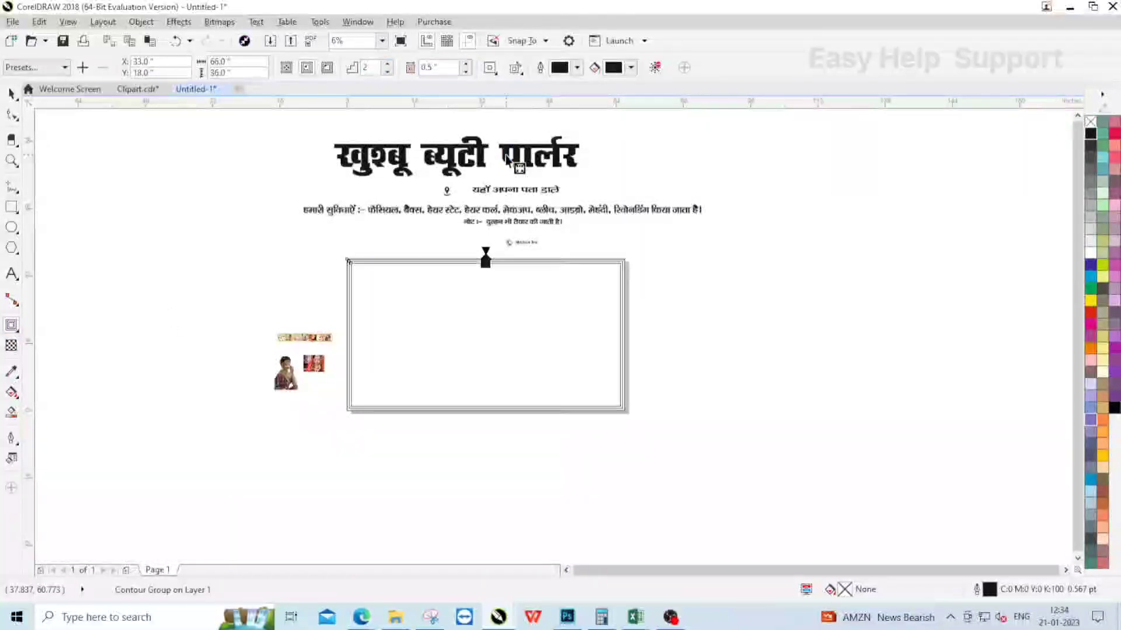
Break the contour group apart and ungroup it into separate rectangles.
scroll(367, 264, "up", 4)
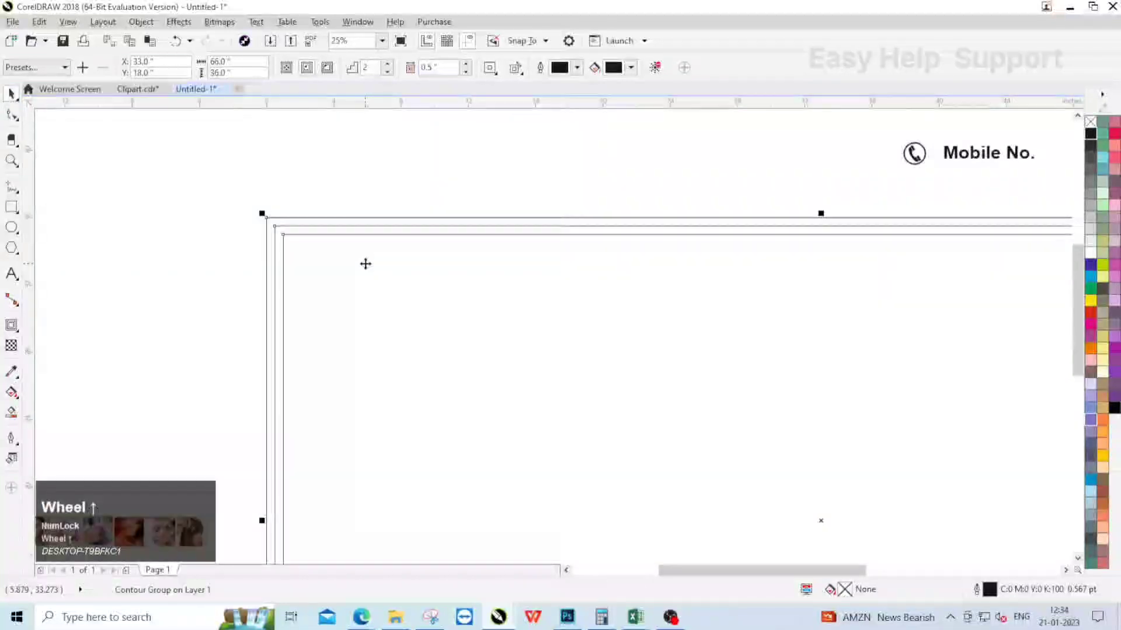
right_click(365, 263)
left_click(504, 322)
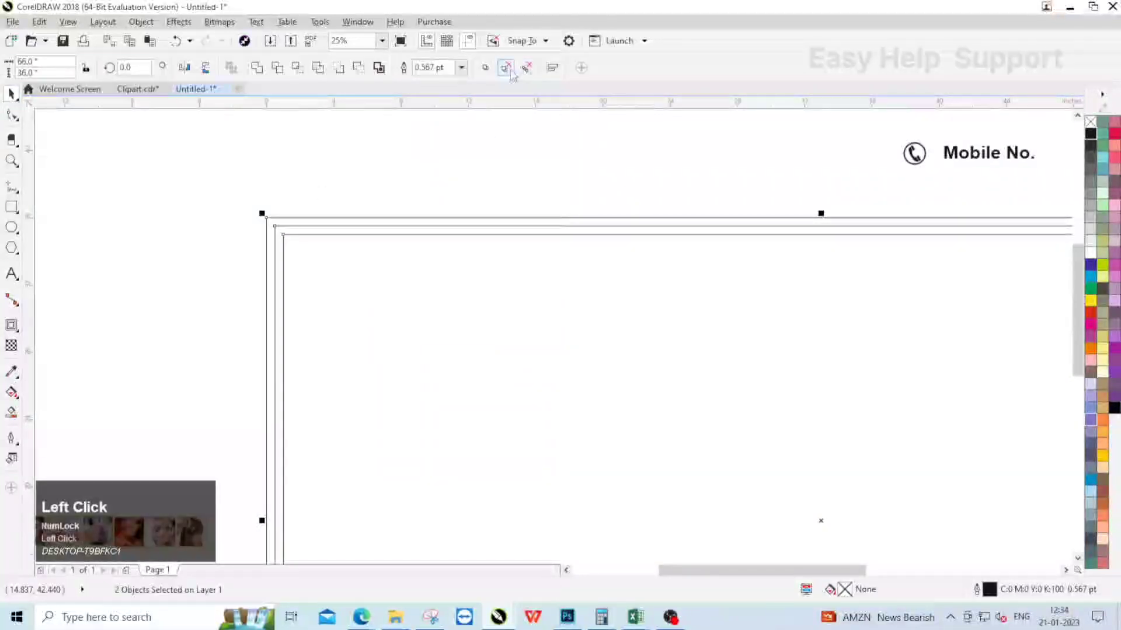
left_click(429, 201)
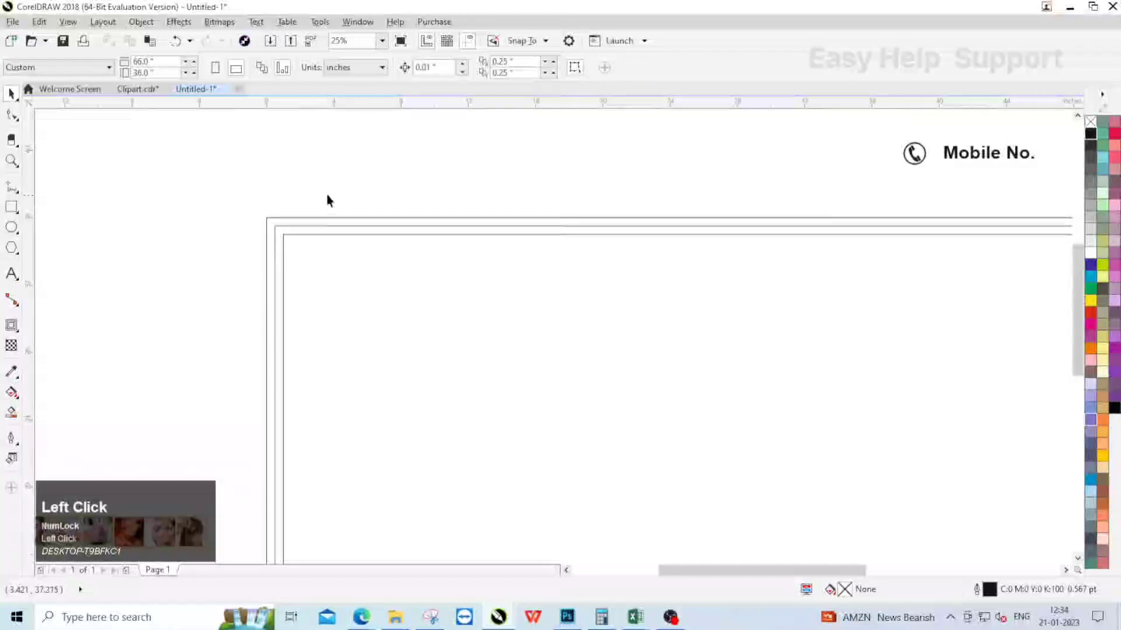
Fill the outermost rectangle with red and remove its outline.
left_click(318, 219)
left_click(1090, 312)
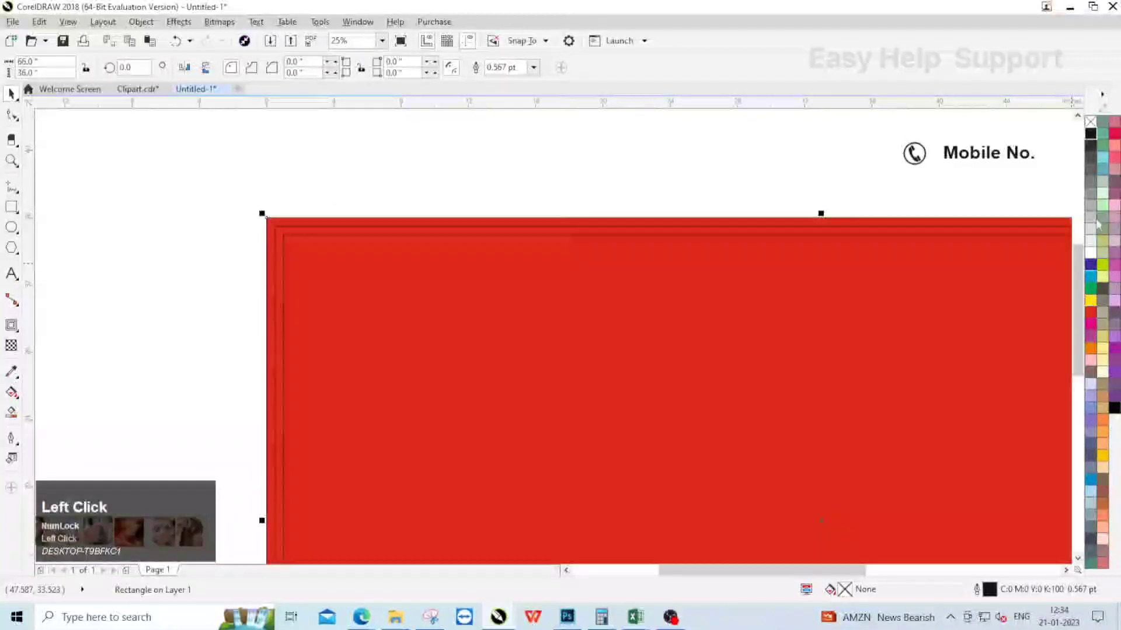
right_click(1091, 122)
left_click(420, 166)
Give the middle rectangle a 12 pt dashed outline with rounded corners, placed behind the fill.
left_click(420, 227)
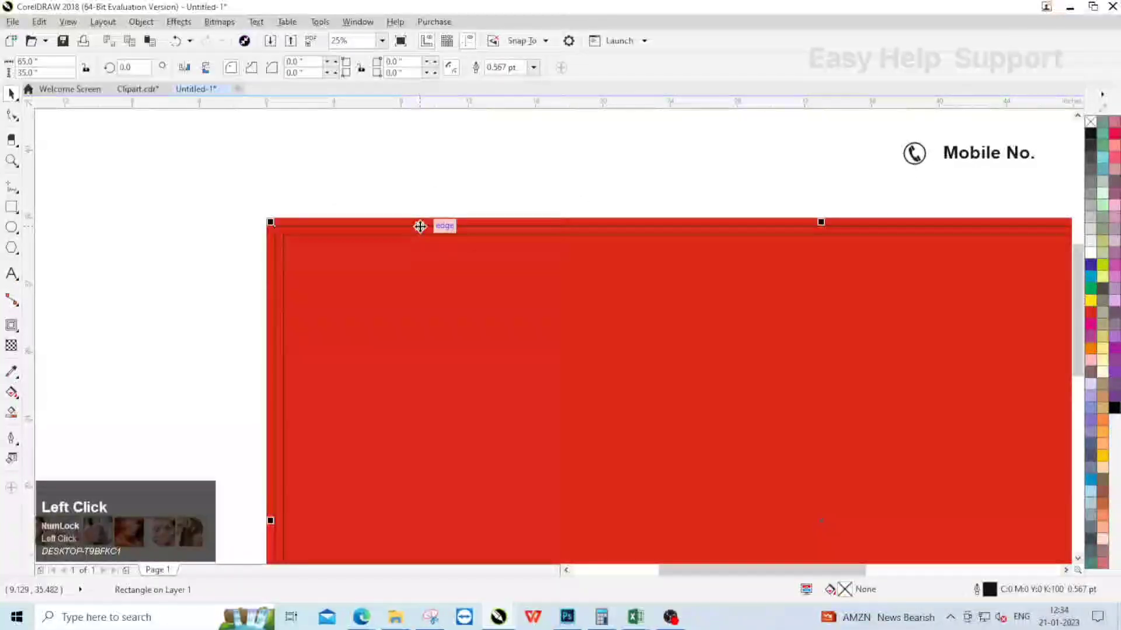
left_click(534, 67)
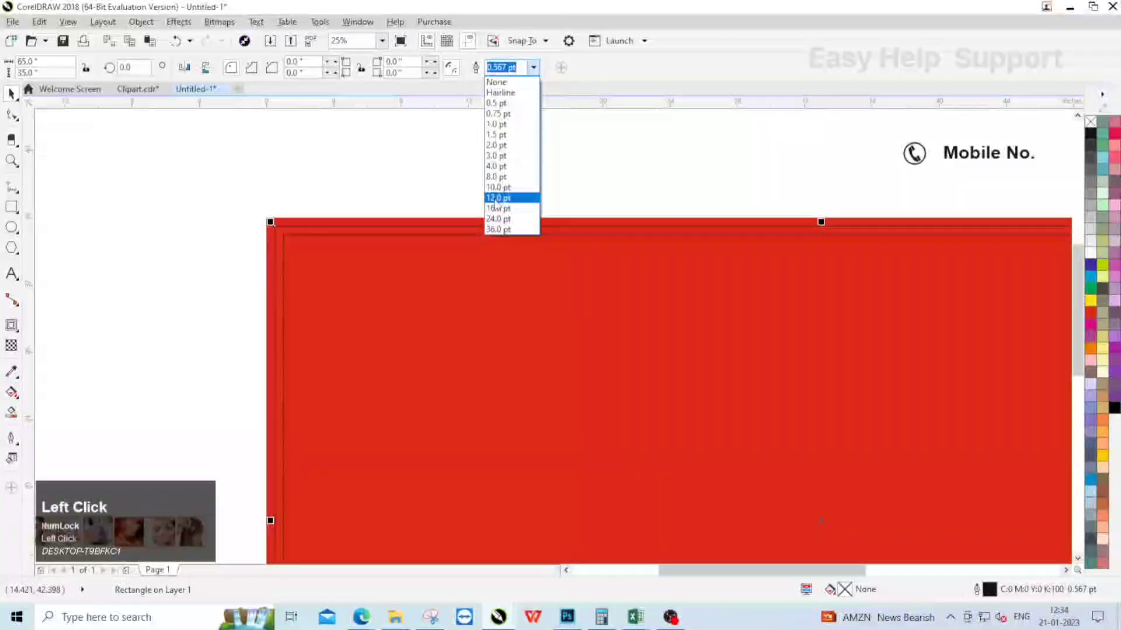
left_click(497, 198)
double_click(990, 590)
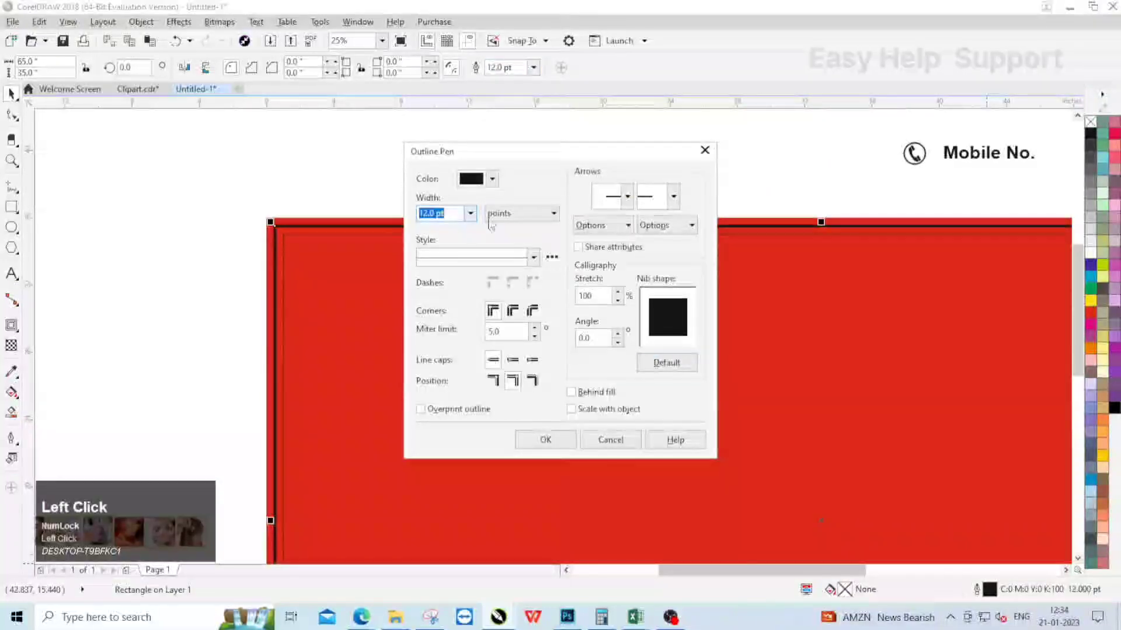
left_click(534, 258)
left_click(510, 315)
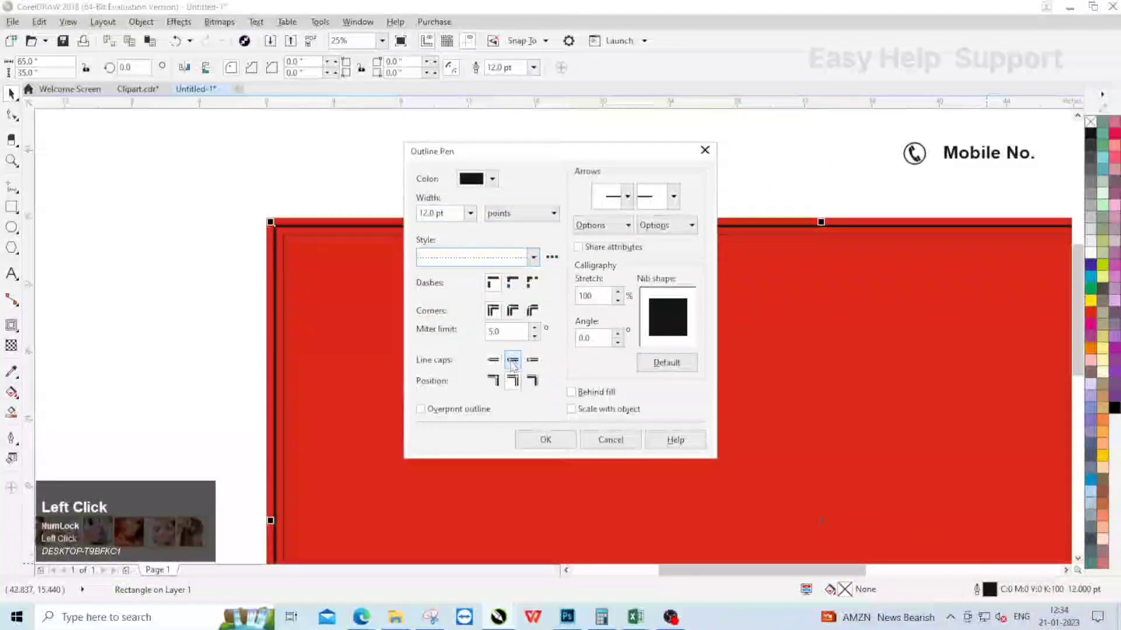
left_click(514, 315)
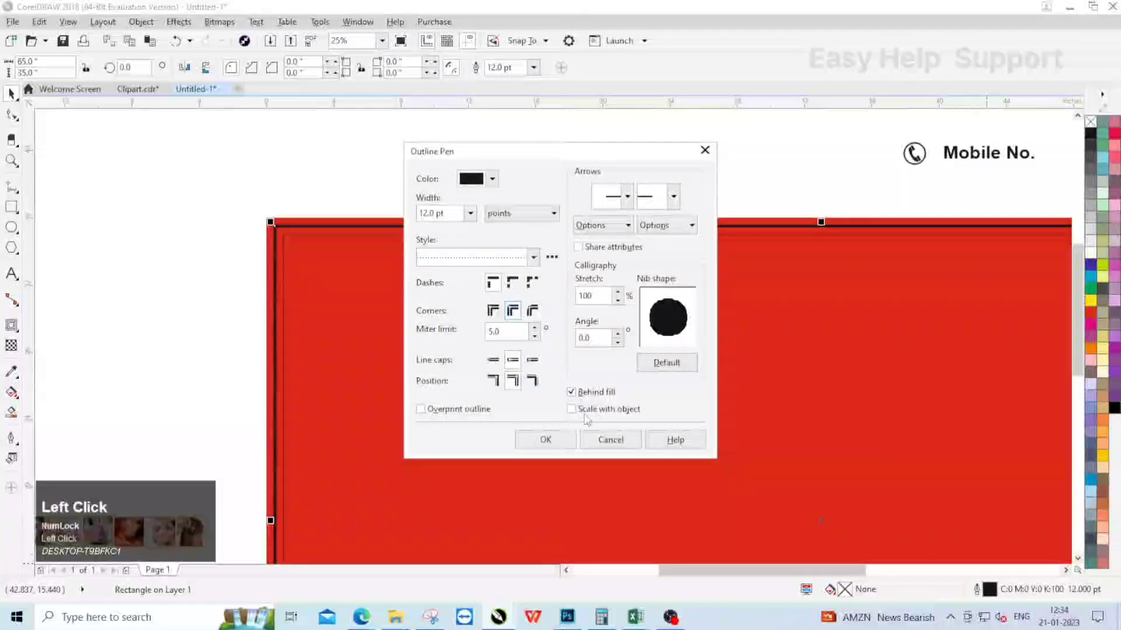
left_click(545, 440)
Fill the middle rectangle with white and set its outline width to 20 pt.
scroll(945, 315, "up", 2)
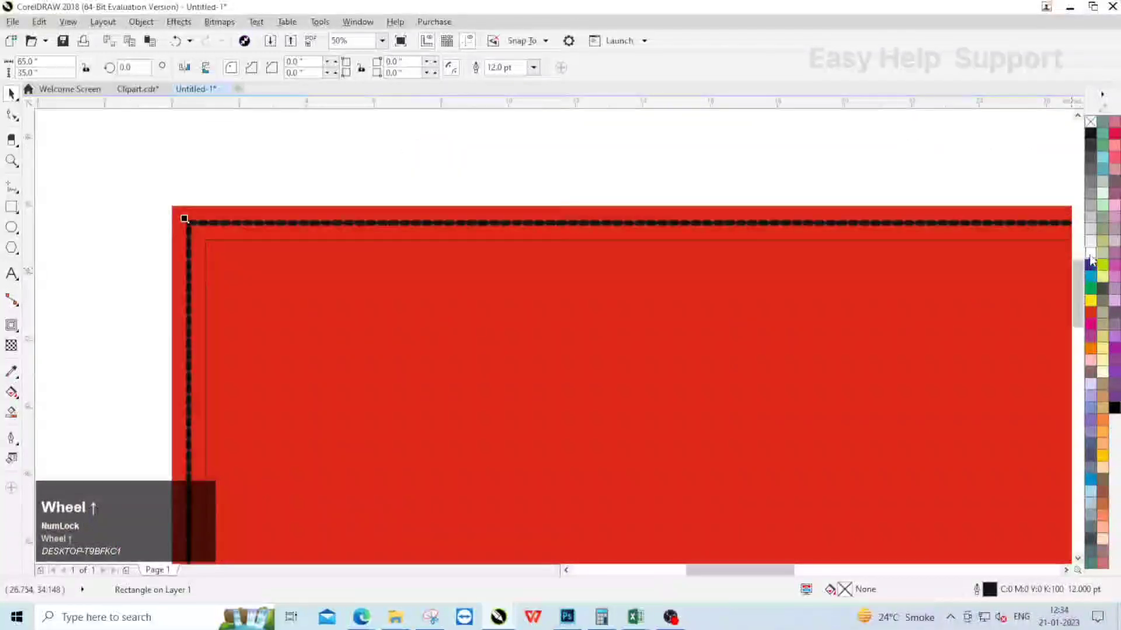
left_click(605, 186)
left_click(605, 184)
left_click(608, 230)
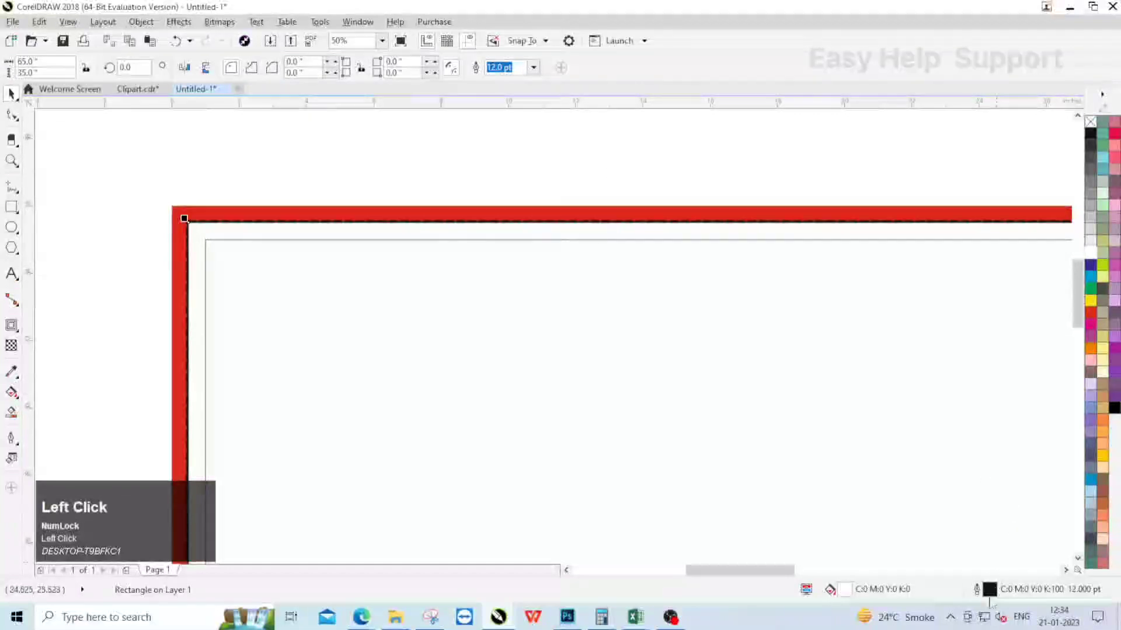
double_click(976, 589)
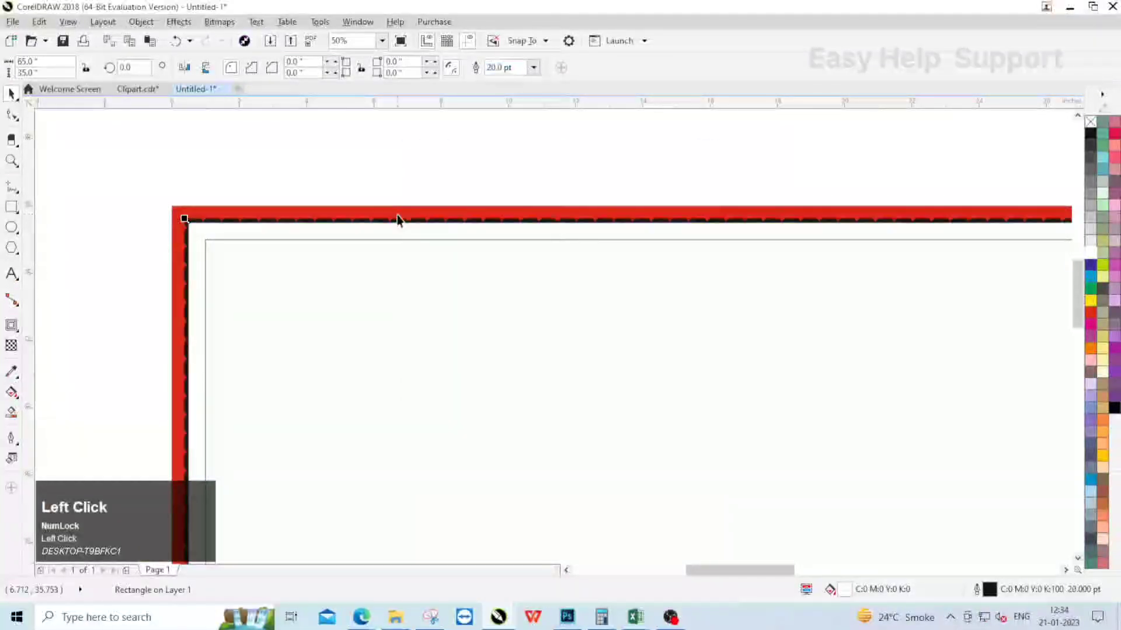
scroll(370, 178, "down", 4)
left_click(387, 190)
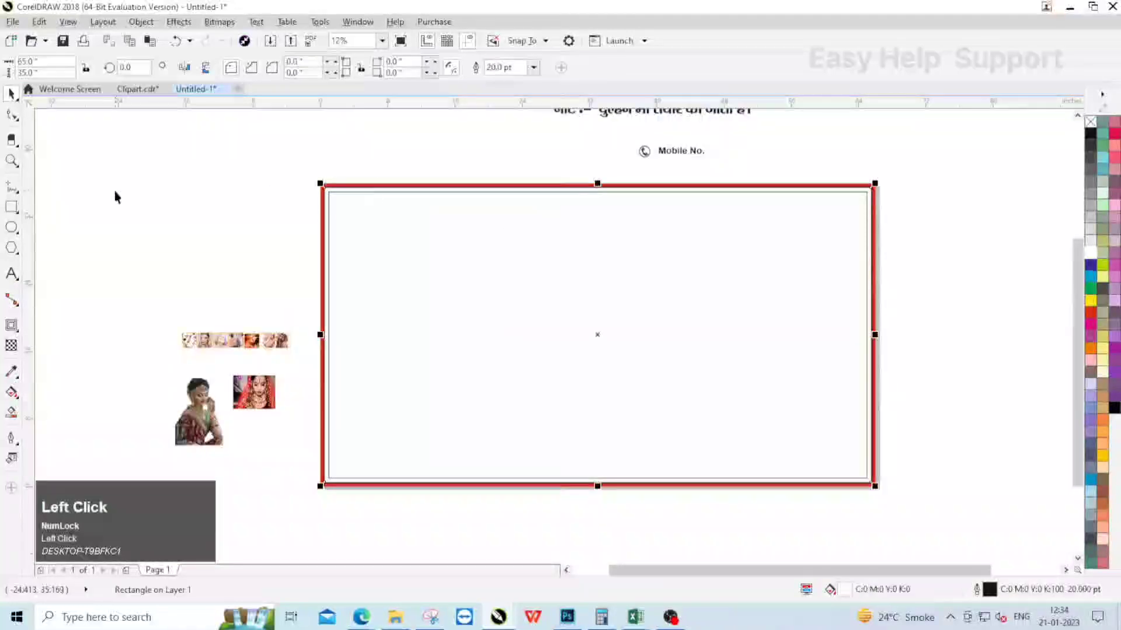
Apply an elliptical fountain fill to the middle rectangle and colour both its center and outer nodes blue.
left_click(11, 392)
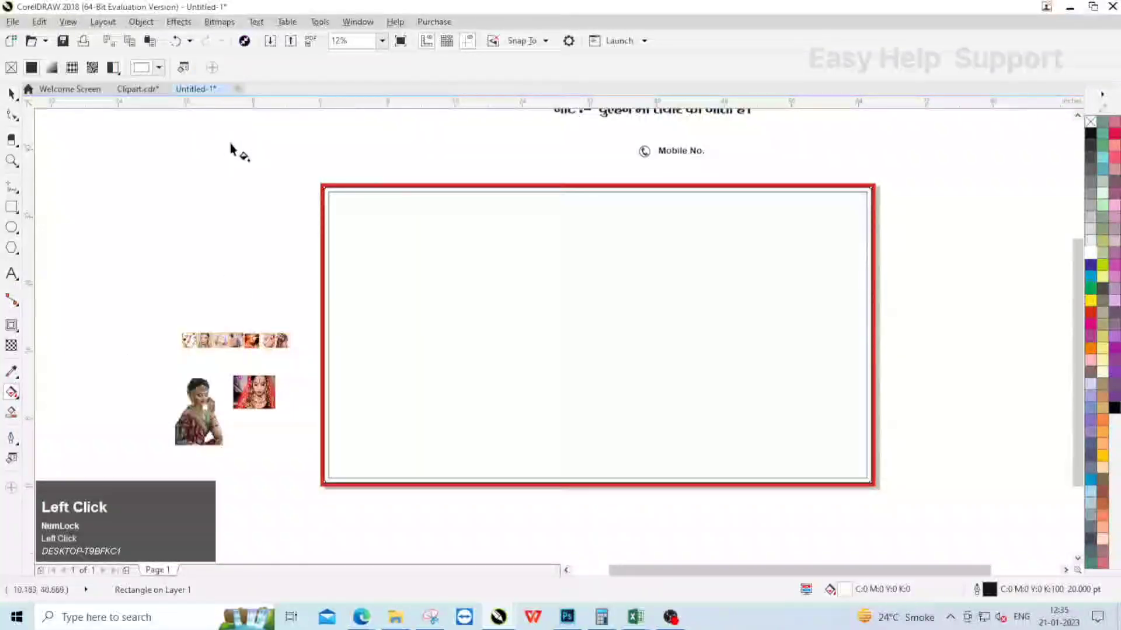
left_click(52, 67)
left_click(203, 67)
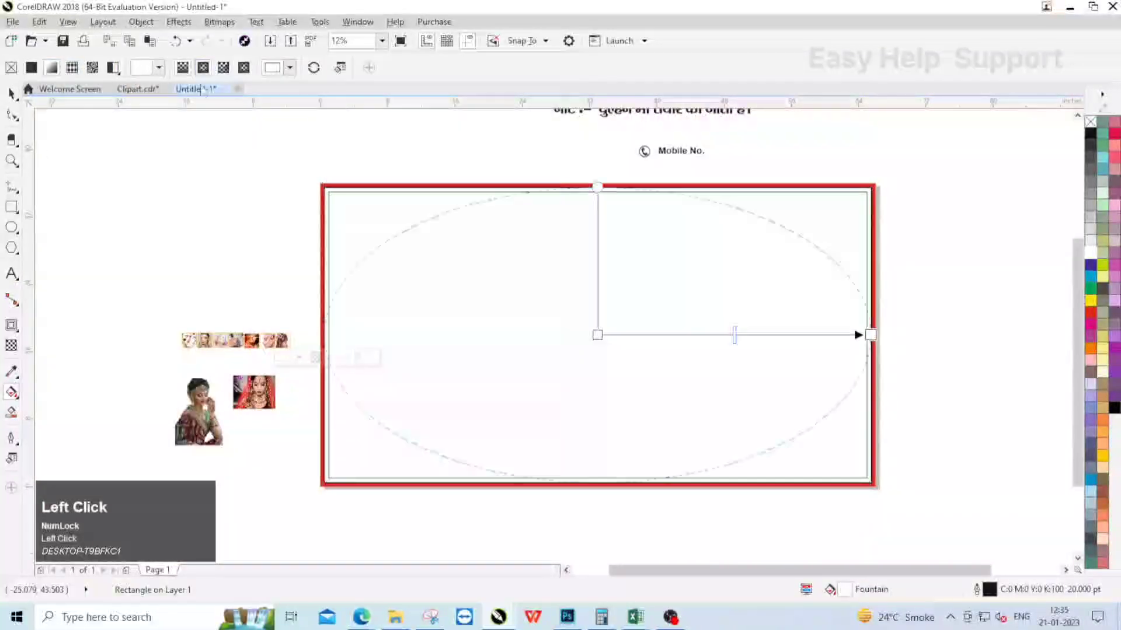
left_click(597, 335)
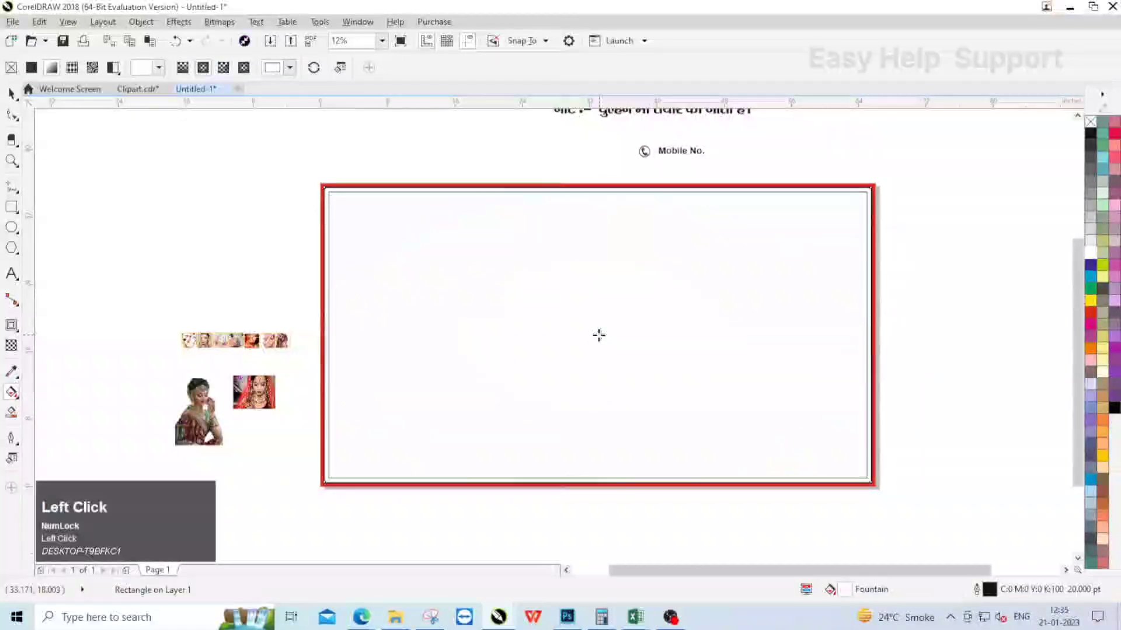
left_click(1090, 253)
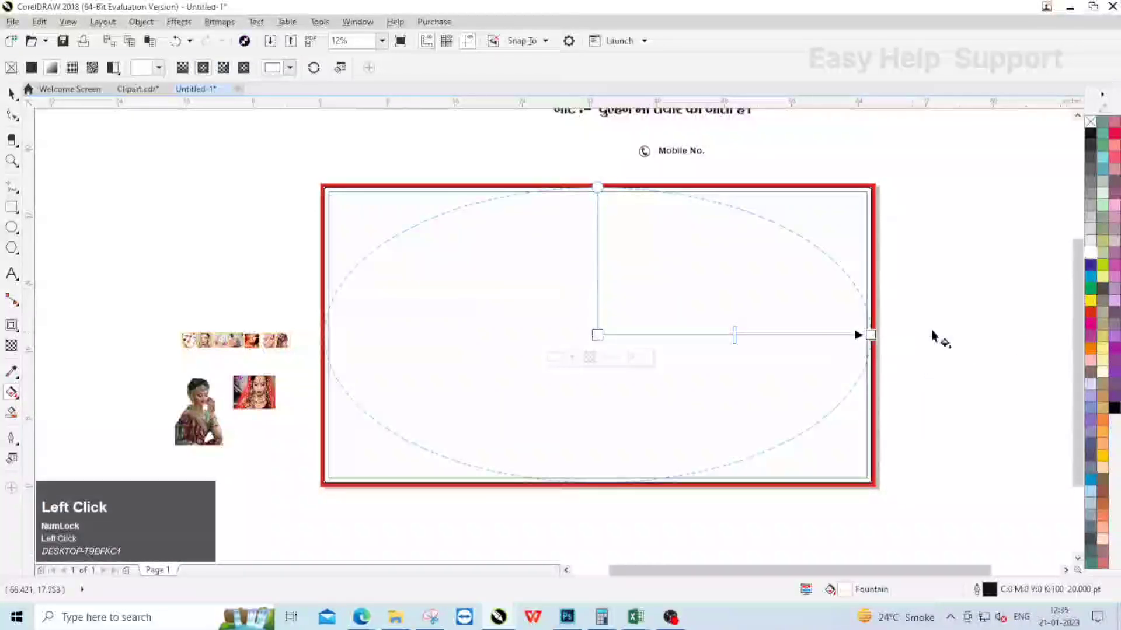
left_click(1090, 265)
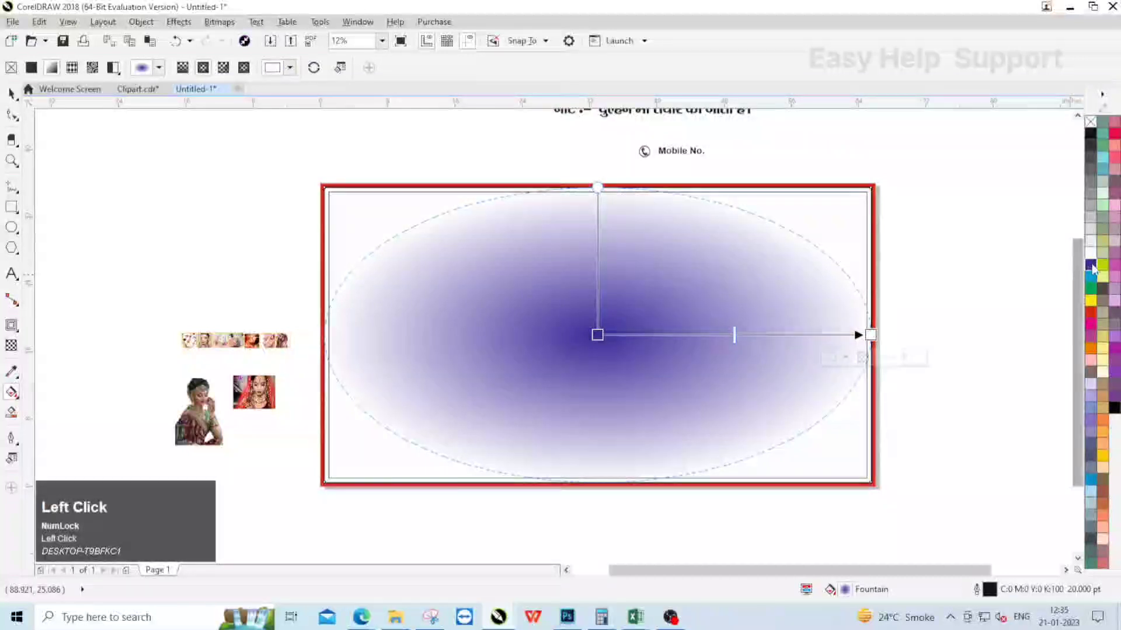
left_click(1090, 265)
scroll(848, 377, "up", 1)
Darken the blue of the fountain fill's outer node and finish editing the fill.
left_click(869, 335)
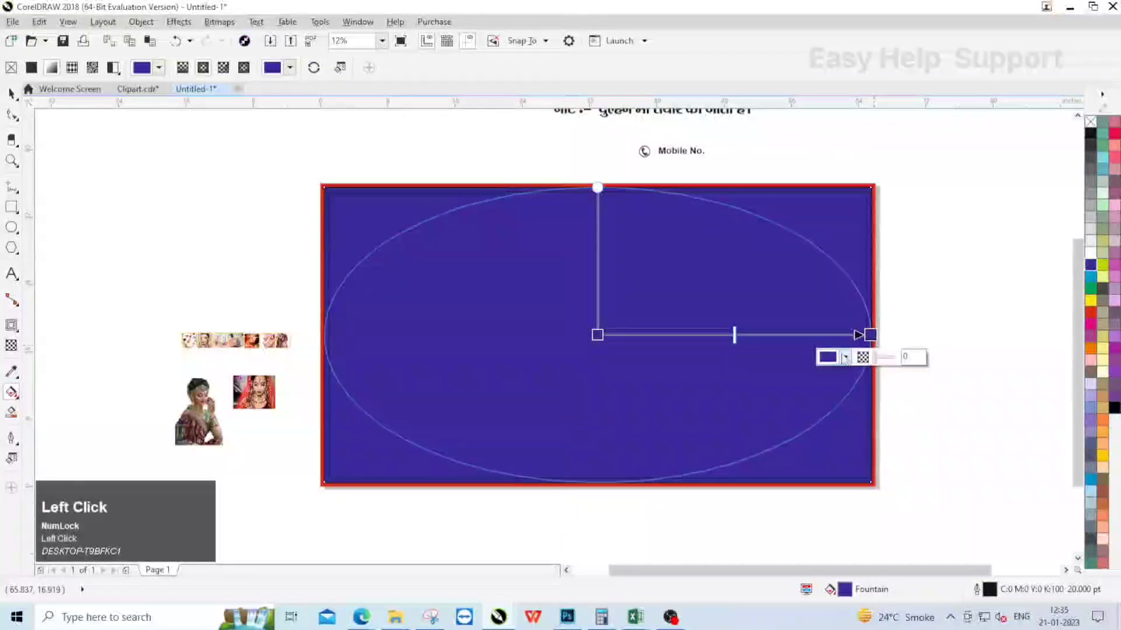
left_click(846, 357)
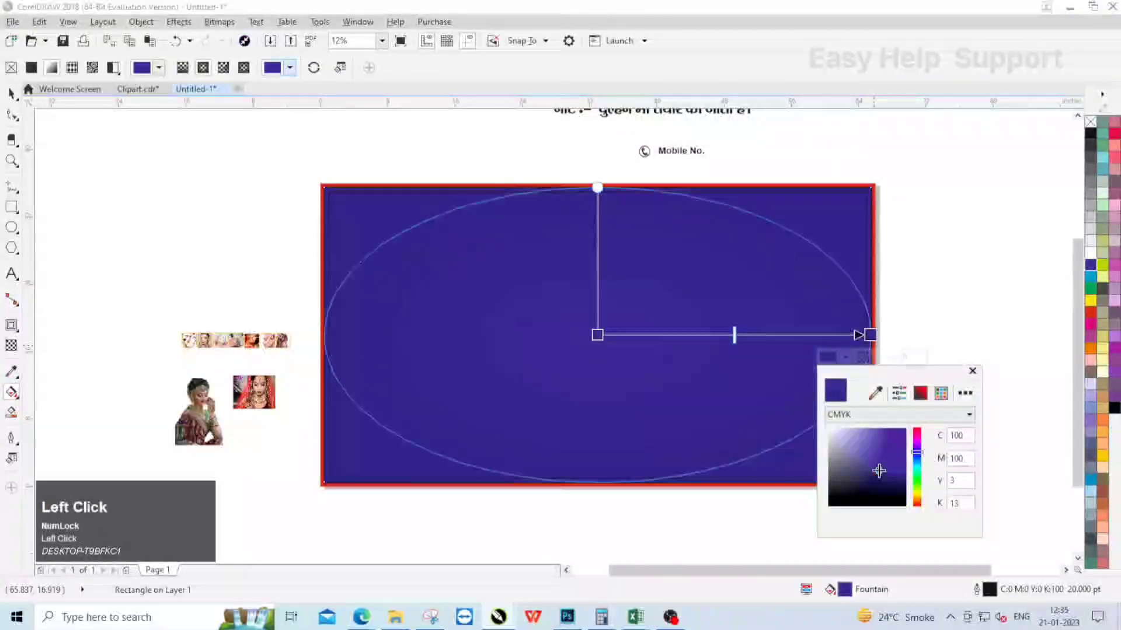
left_click_drag(876, 468, 880, 479)
left_click(12, 95)
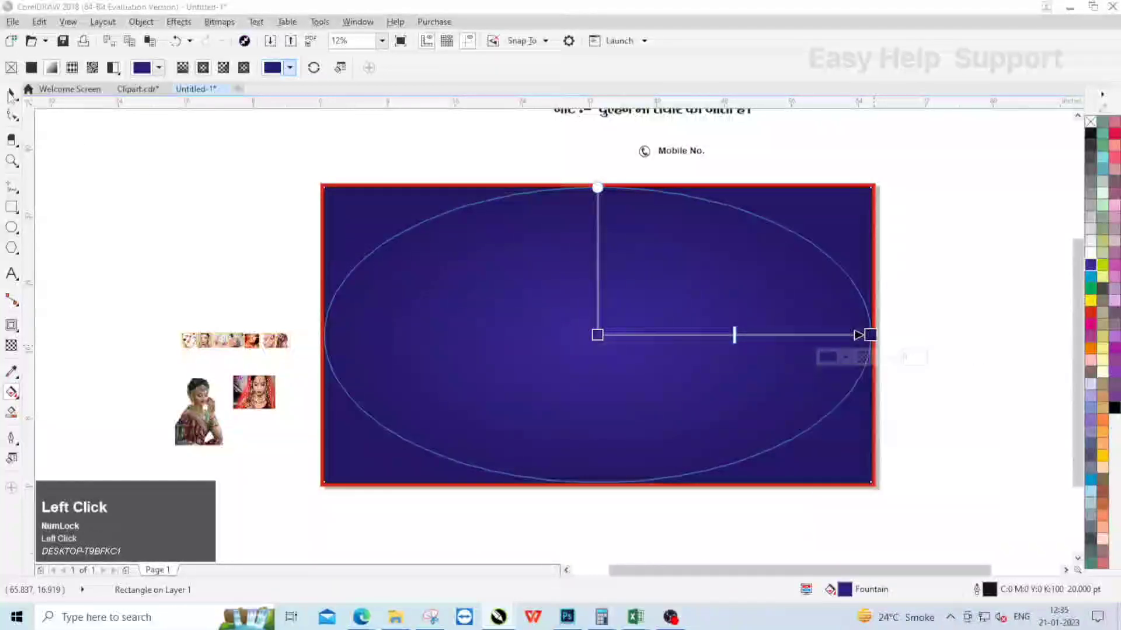
left_click(111, 148)
left_click(13, 94)
Colour the middle rectangle's dashed outline white.
scroll(361, 184, "up", 1)
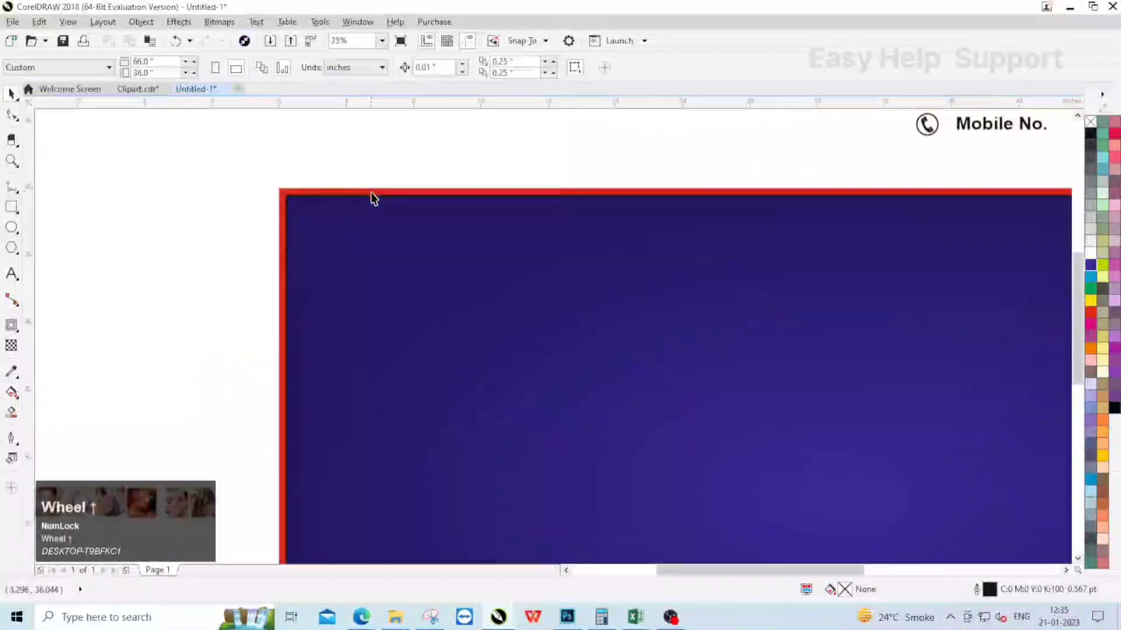
right_click(1089, 255)
scroll(358, 209, "down", 2)
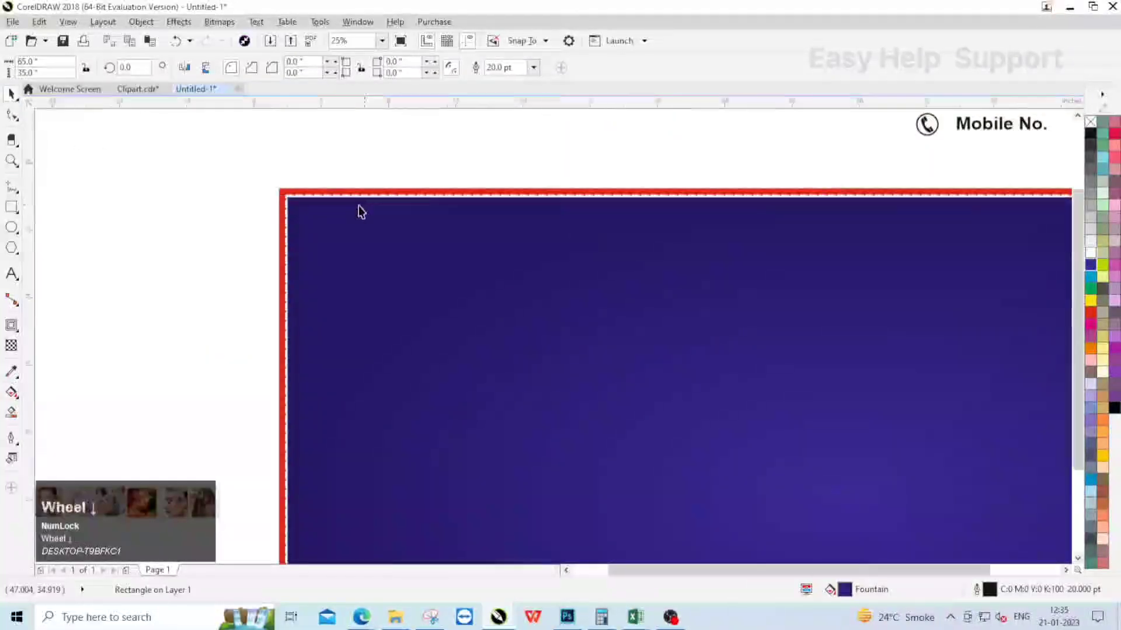
left_click(710, 241)
scroll(459, 216, "up", 1)
scroll(461, 225, "down", 1)
left_click(730, 225)
Move the heading, address, services and mobile number texts together to the blank area right of the page.
scroll(507, 258, "down", 1)
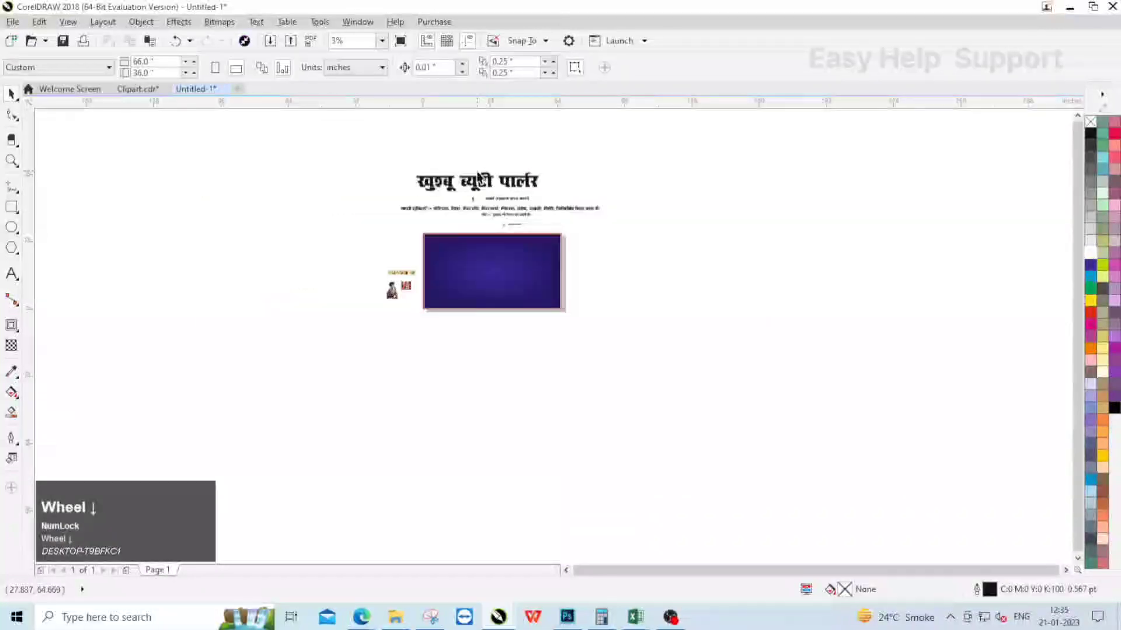
scroll(471, 177, "up", 1)
left_click_drag(258, 130, 781, 298)
scroll(566, 248, "down", 1)
left_click_drag(567, 248, 740, 310)
left_click(657, 336)
scroll(537, 305, "up", 2)
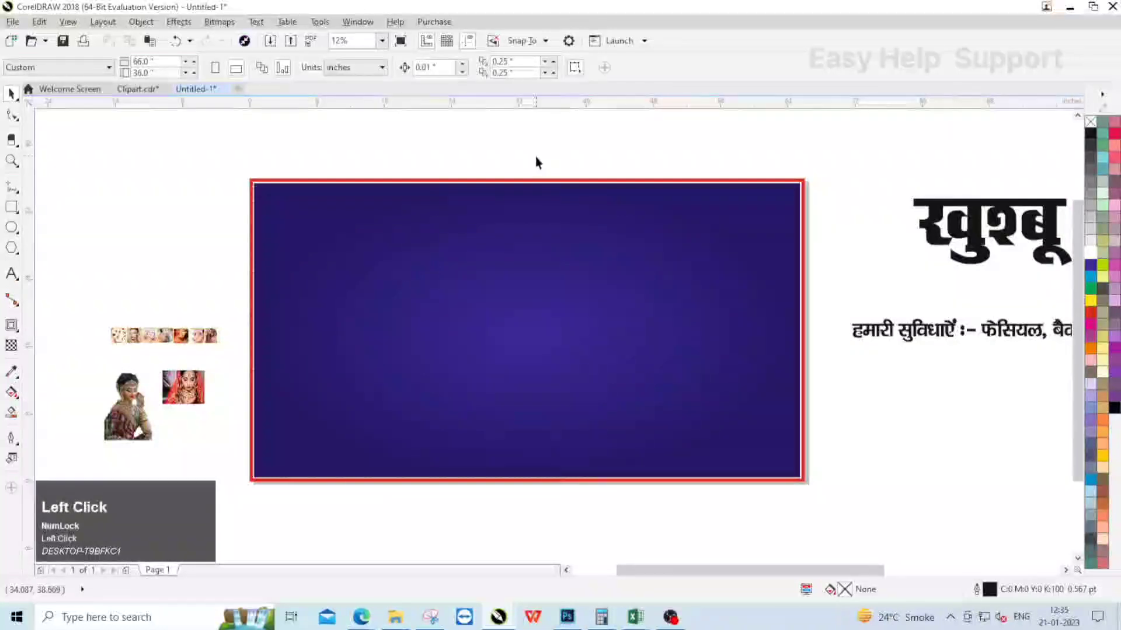
Draw a wide ellipse about 77.3 by 19.8 inches across the page's upper edge, extending past both sides.
left_click(11, 228)
left_click_drag(207, 146, 865, 295)
scroll(491, 291, "down", 1)
left_click(11, 94)
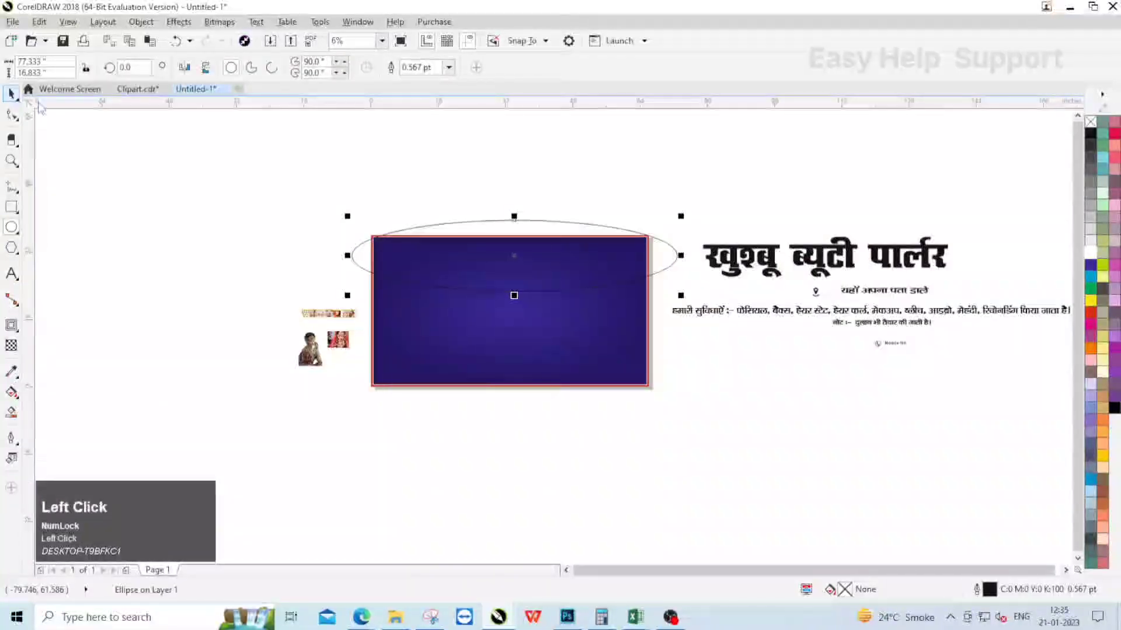
scroll(577, 216, "up", 1)
left_click_drag(449, 219, 446, 193)
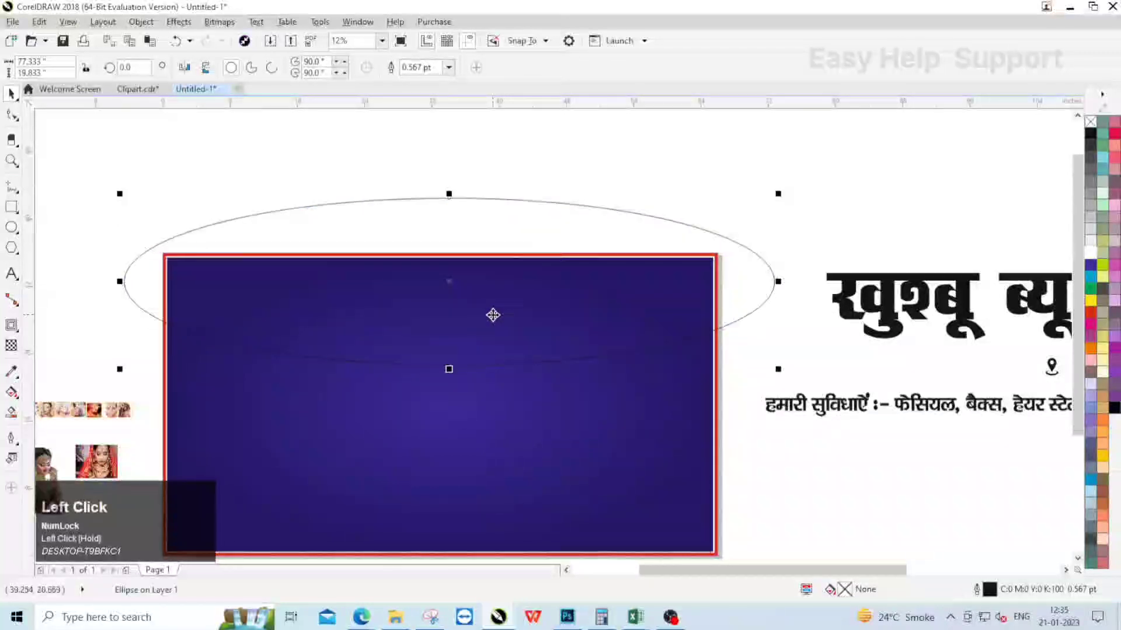
left_click_drag(489, 320, 444, 377)
Align the ellipse with the inner rectangle by their horizontal centers.
left_click(621, 412, "shift")
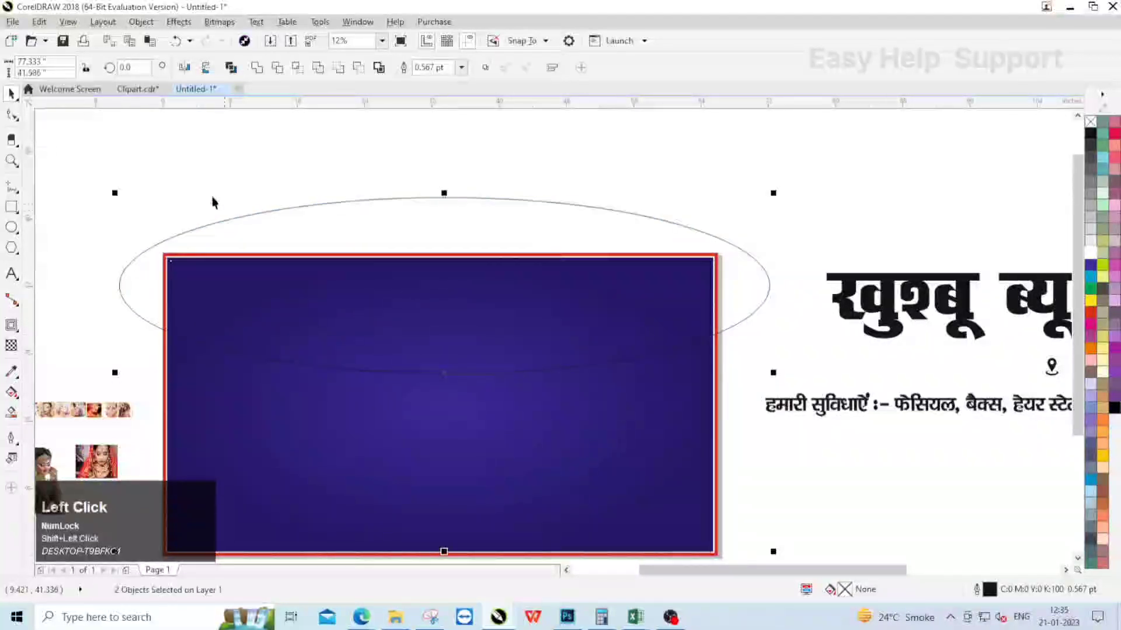
left_click(141, 21)
mouse_move(181, 203)
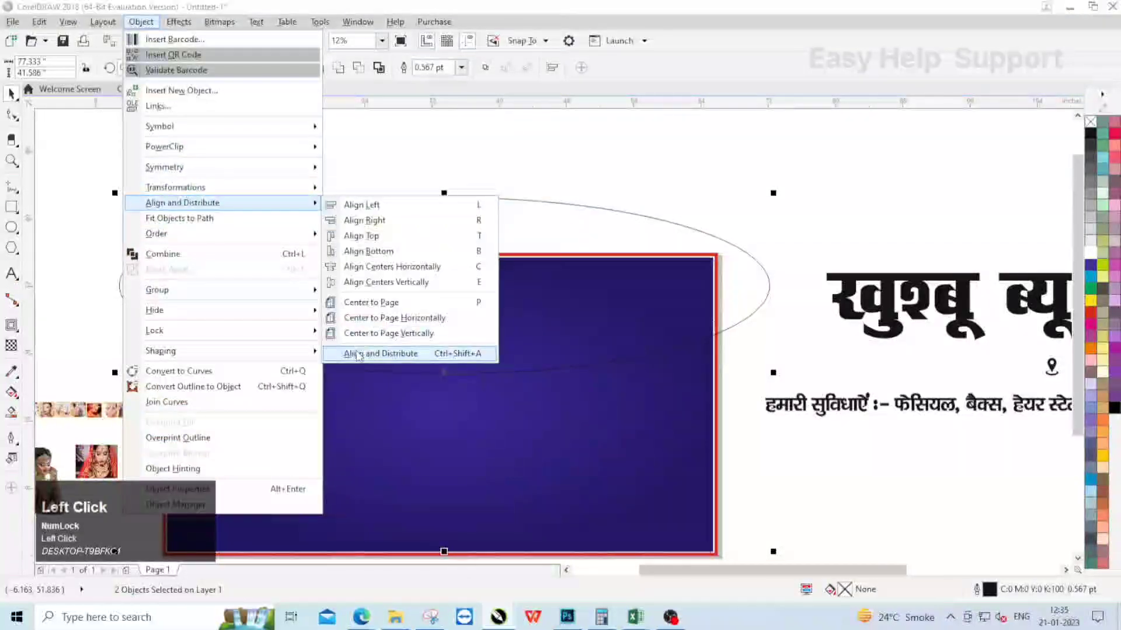
left_click(385, 356)
left_click(928, 123)
scroll(653, 190, "down", 3)
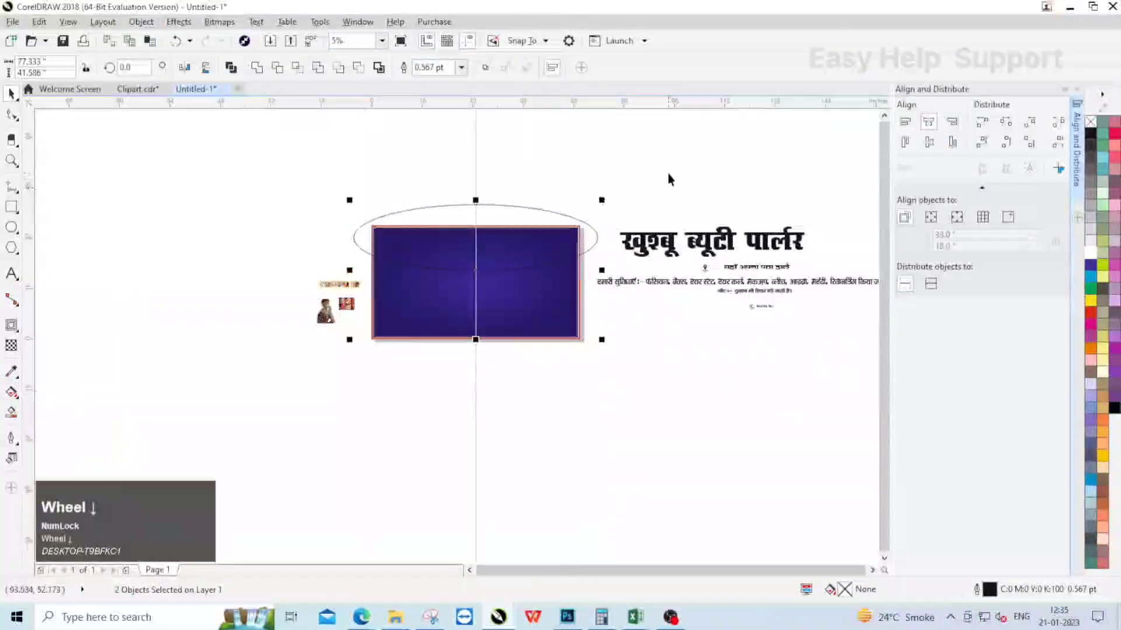
left_click(667, 173)
Cut the 64 by 34 inch inner rectangle out of the design.
scroll(529, 228, "up", 3)
left_click(568, 338)
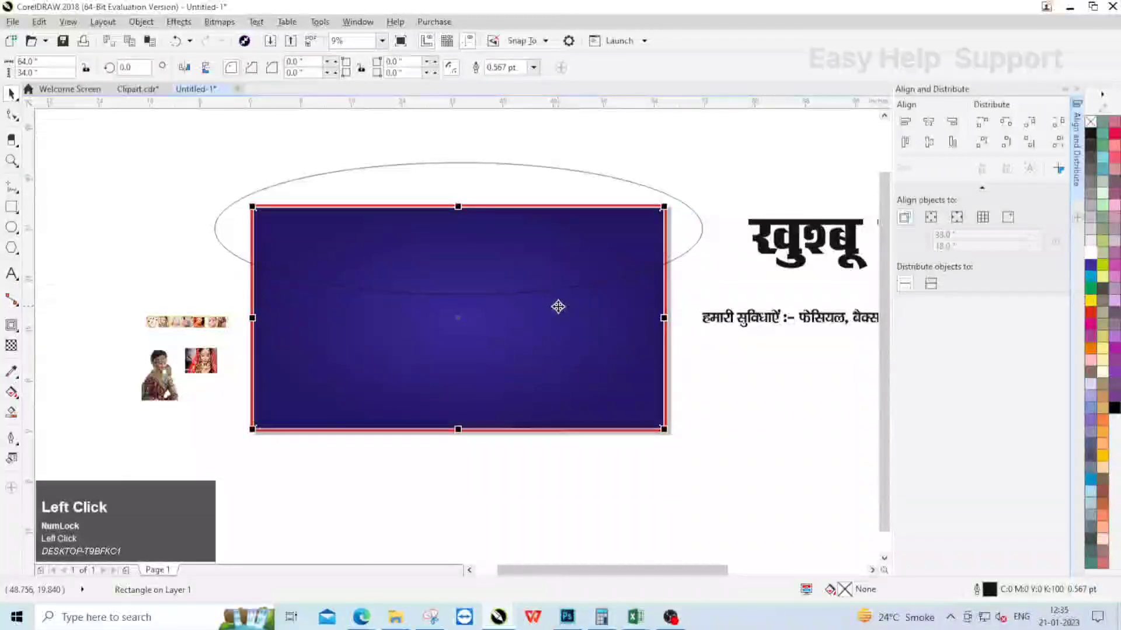
right_click(580, 362)
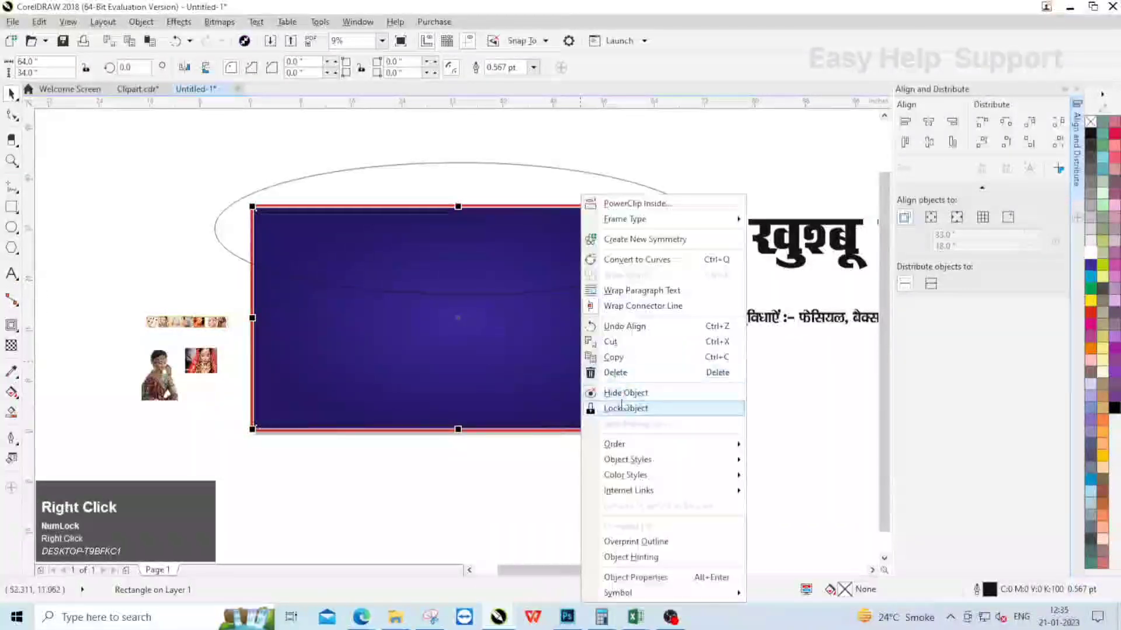
left_click(616, 343)
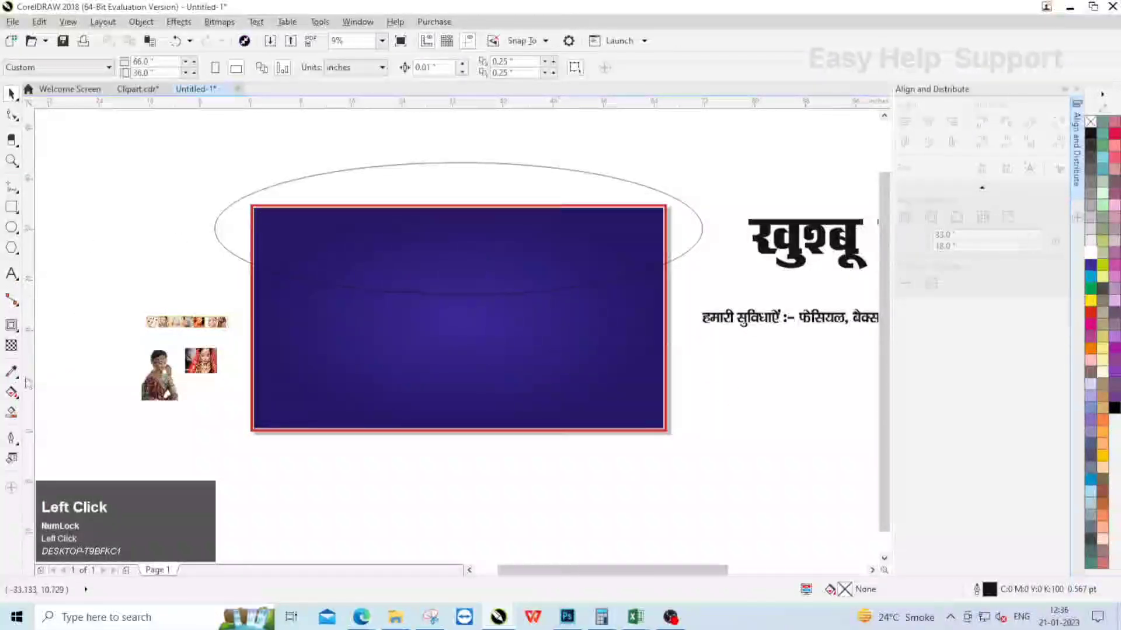
Smart-fill the banner area overlapped by the wide ellipse as a separate shape, and delete the ellipse.
left_click(12, 413)
left_click(402, 268)
left_click(11, 94)
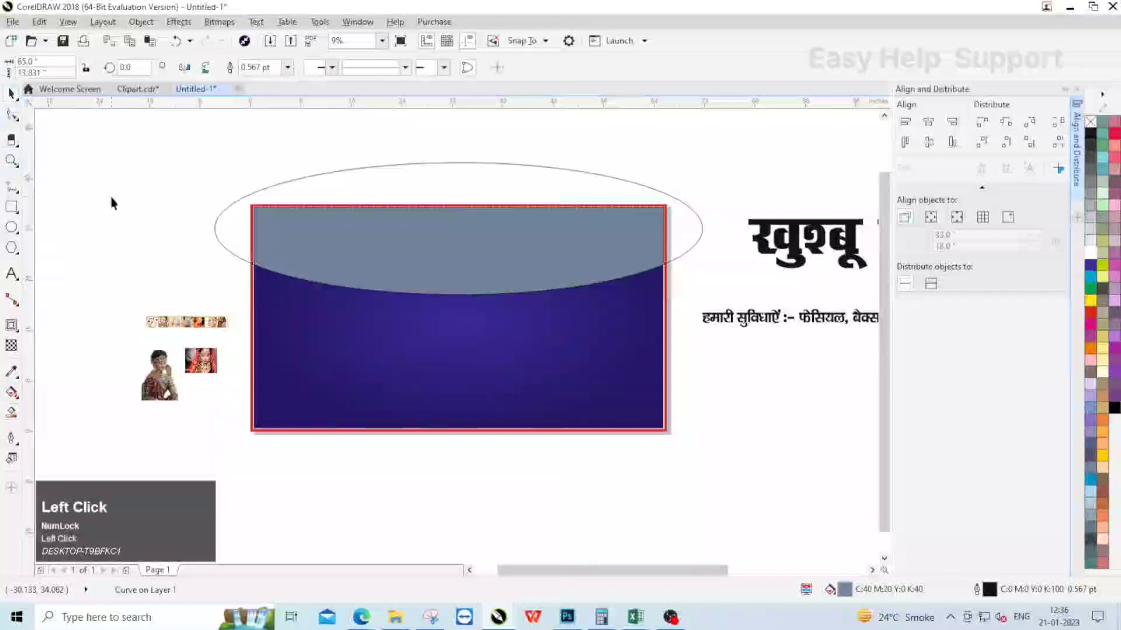
right_click(433, 182)
left_click(495, 360)
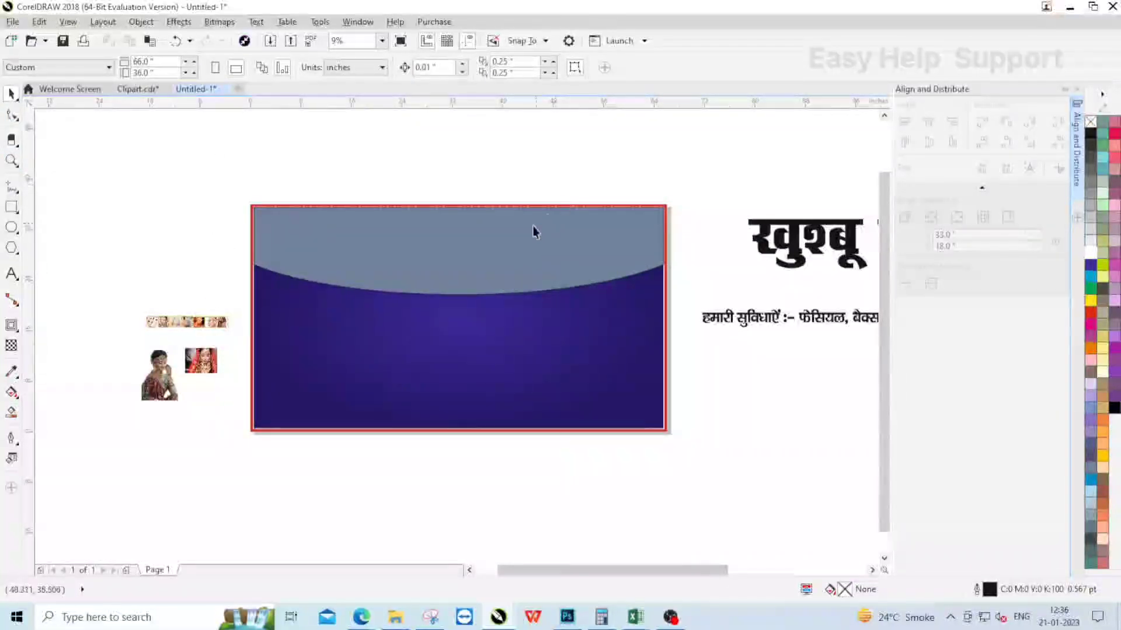
Stretch the grey shape's lower edge down to a height of about 14.6 inches and fill it red without an outline.
left_click(476, 286)
scroll(456, 314, "up", 3)
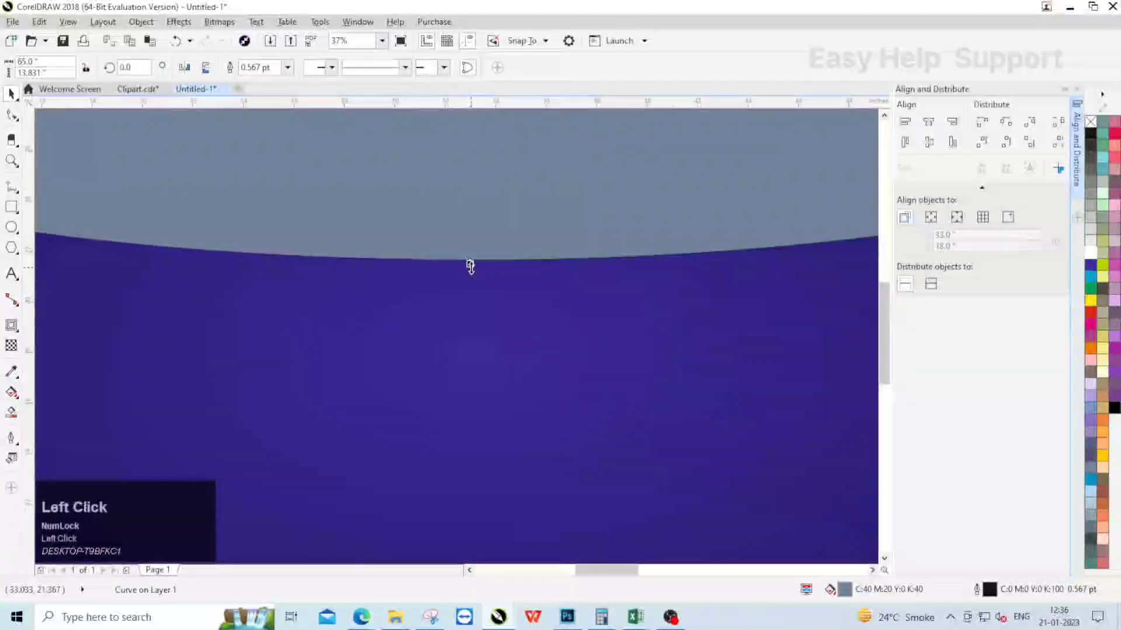
left_click_drag(467, 263, 470, 289)
scroll(415, 264, "down", 3)
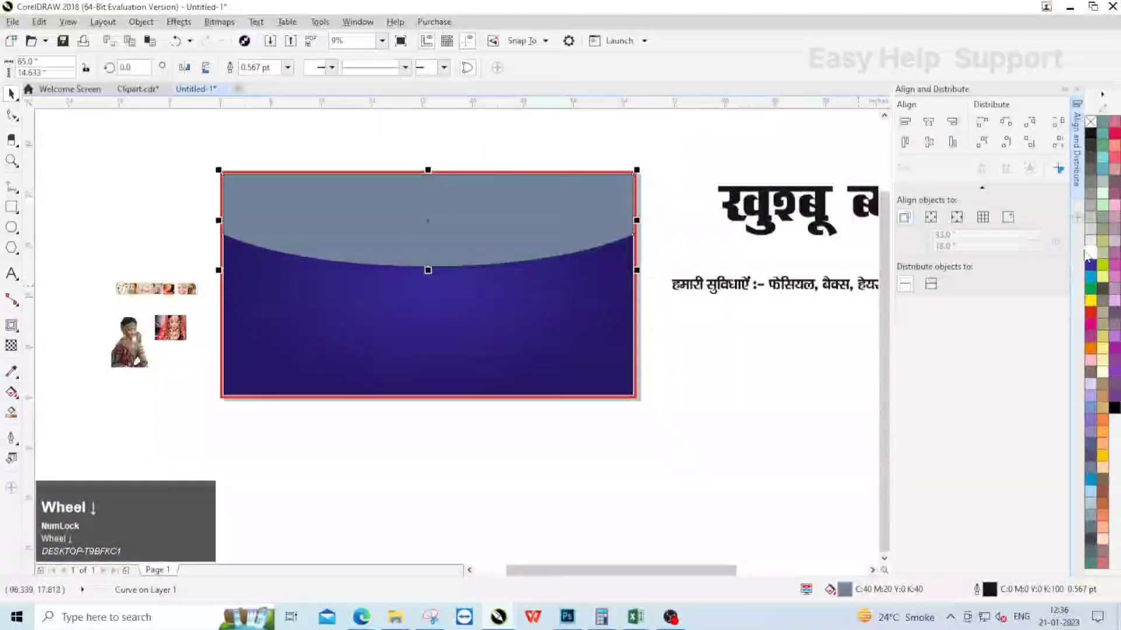
left_click(1090, 312)
right_click(1090, 121)
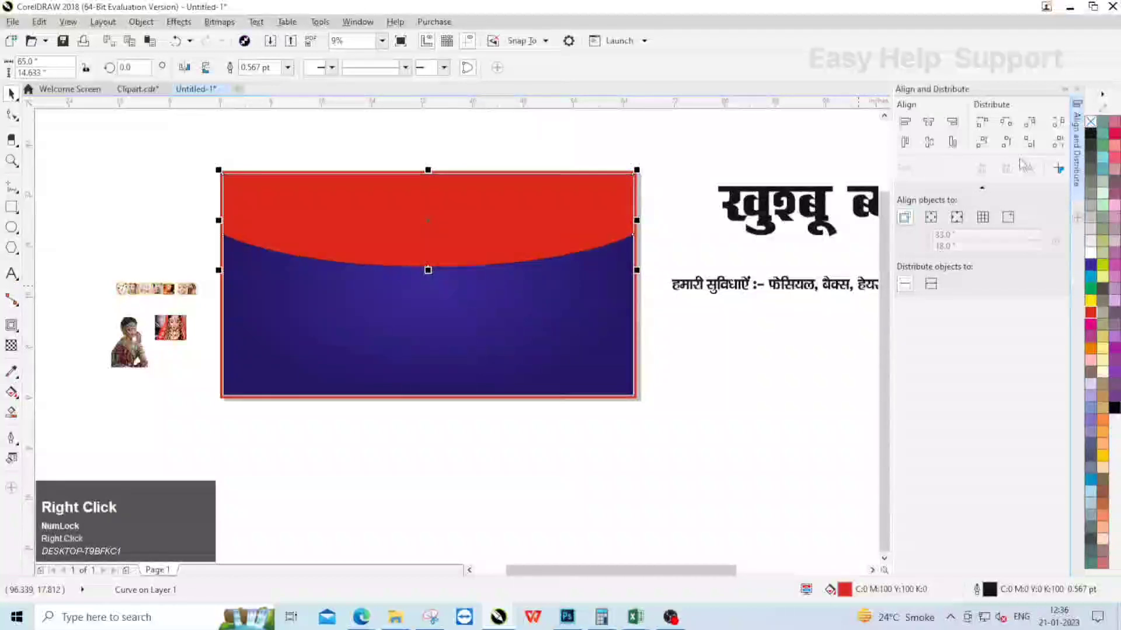
Make a shorter copy of the red shape, about 13.3 inches high, from its lower edge and fill it yellow.
scroll(453, 272, "up", 2)
left_click_drag(477, 284, 477, 270)
right_click(477, 270)
scroll(424, 239, "down", 1)
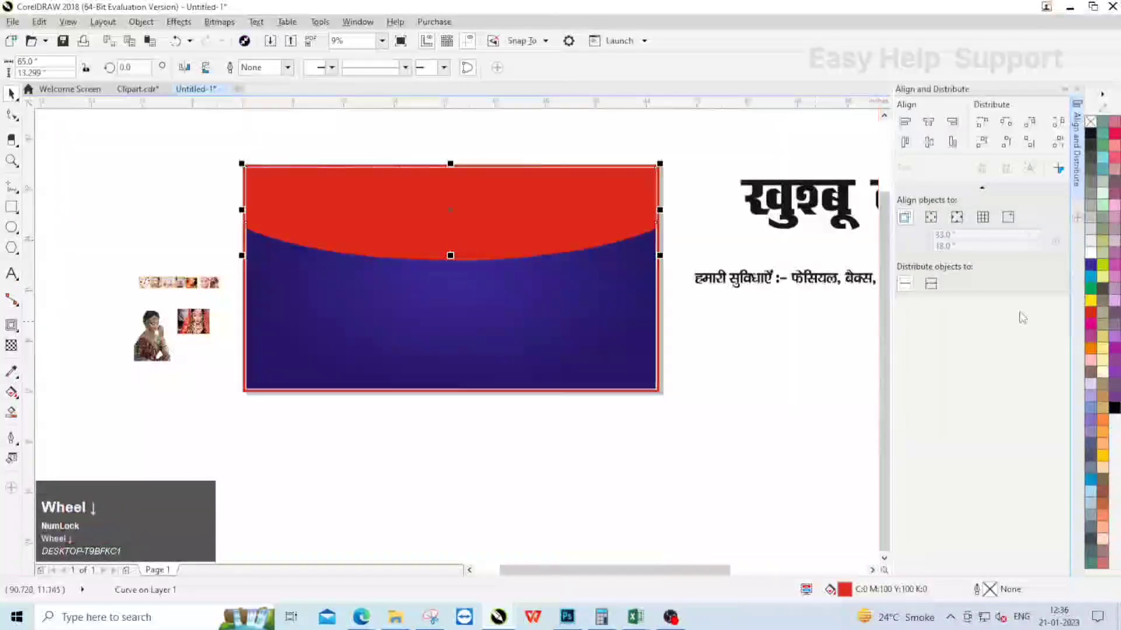
left_click(1089, 300)
Bring the Hindi heading to the front and place it on the yellow band near the band's left end.
scroll(690, 315, "down", 1)
left_click(675, 211)
scroll(674, 212, "up", 1)
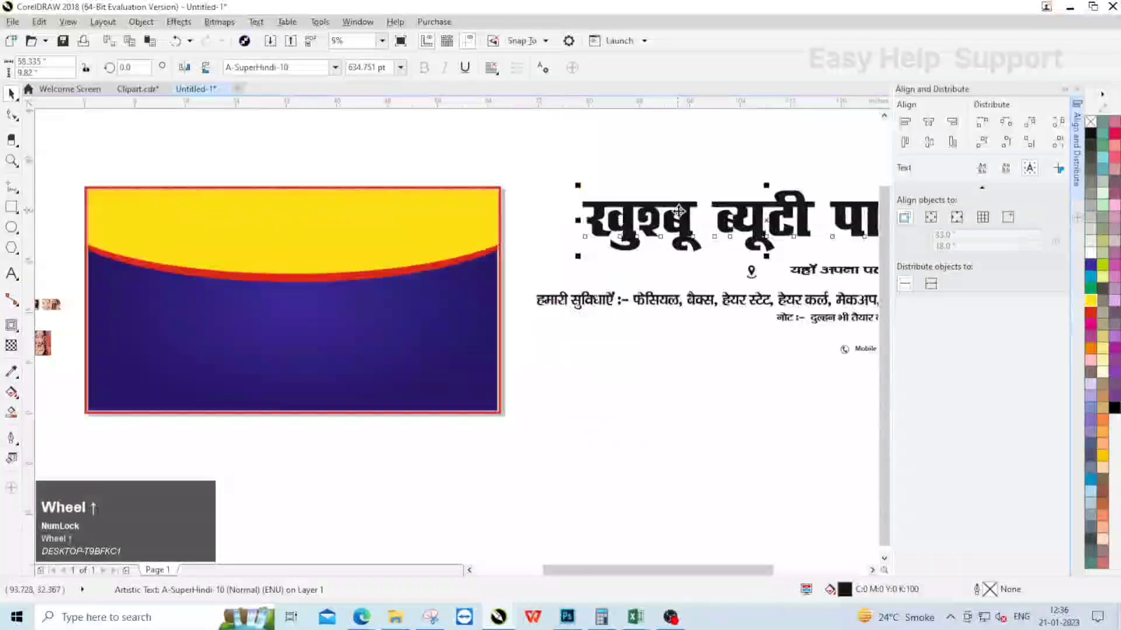
left_click_drag(674, 211, 383, 216)
right_click(550, 214)
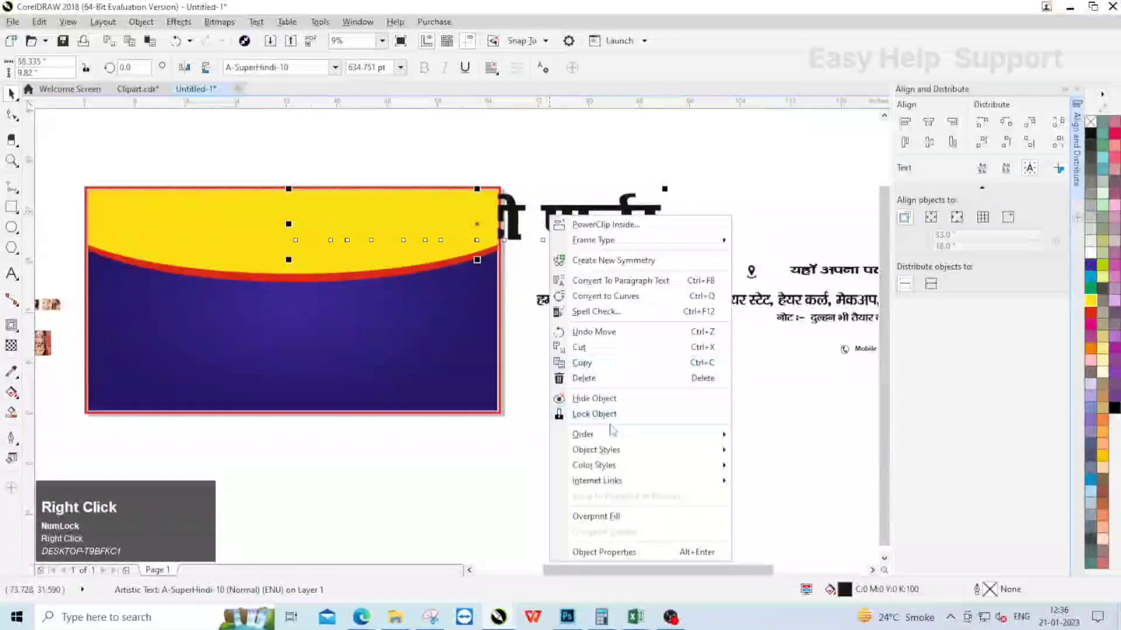
left_click(620, 434)
left_click(770, 474)
scroll(615, 266, "down", 1)
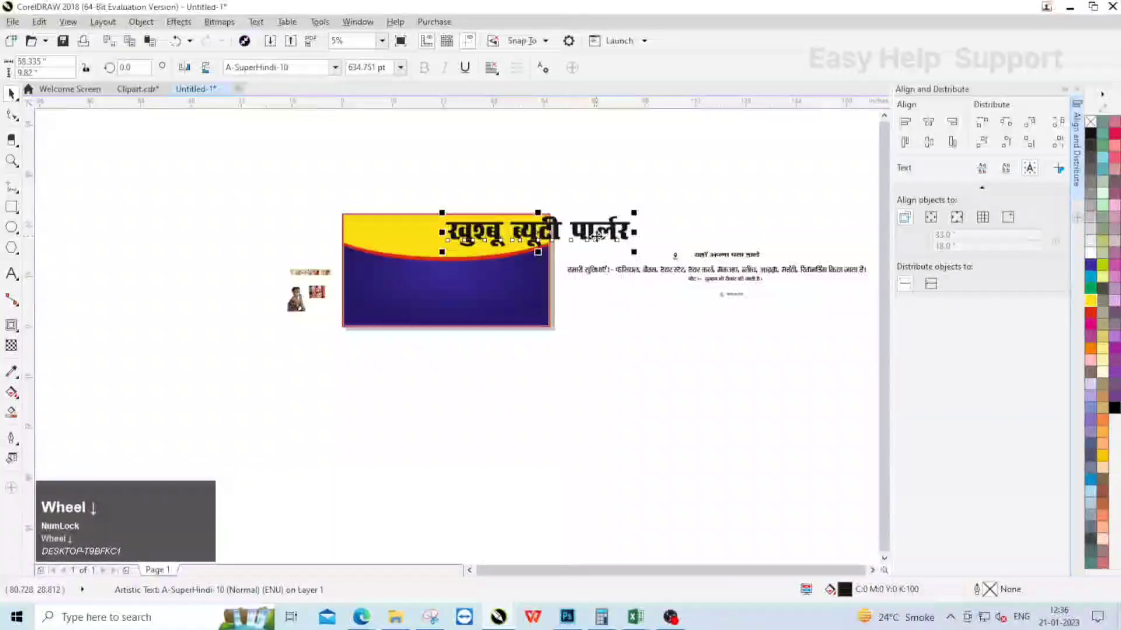
left_click_drag(499, 230, 394, 230)
scroll(394, 229, "up", 1)
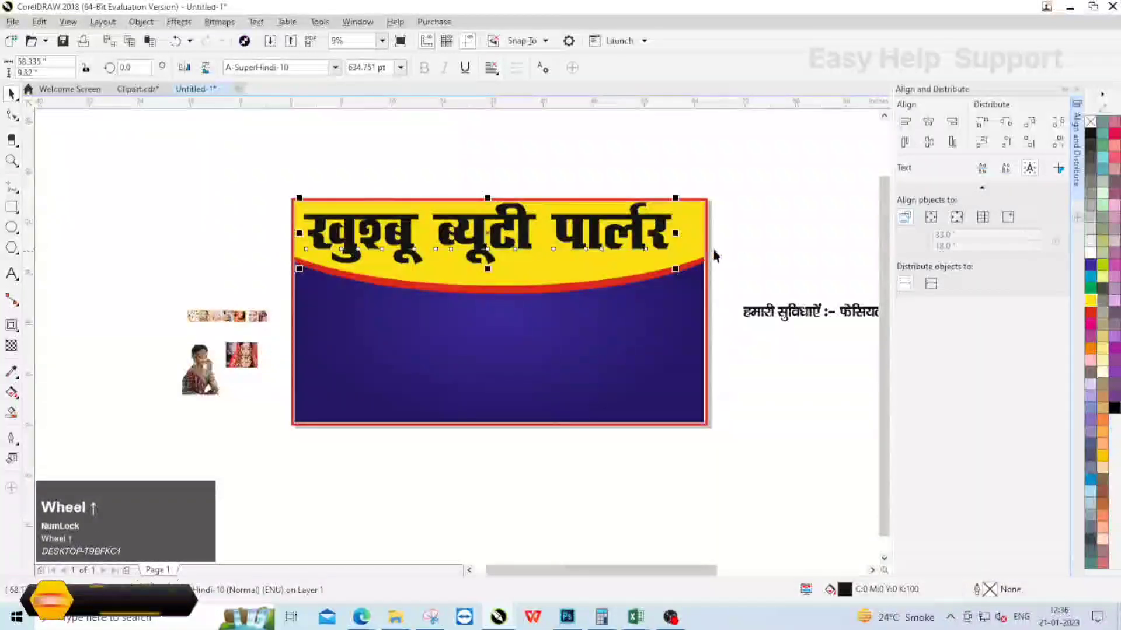
Narrow the heading to about 53.6 inches wide and colour it red.
left_click_drag(675, 235, 644, 235)
scroll(491, 242, "up", 1)
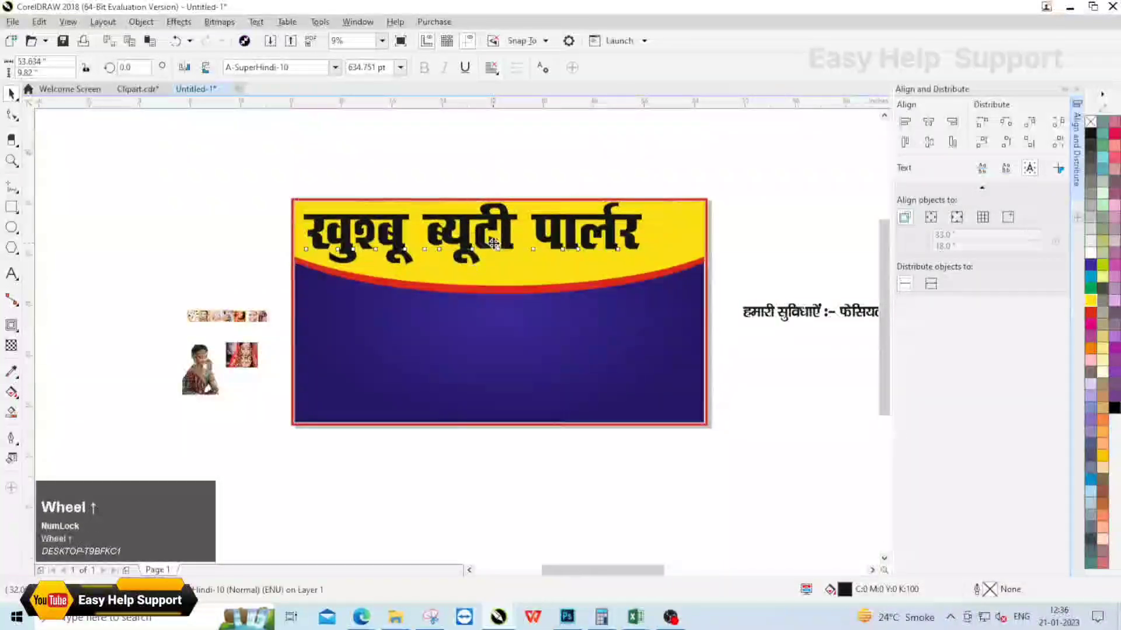
left_click(1086, 329)
scroll(366, 218, "down", 1)
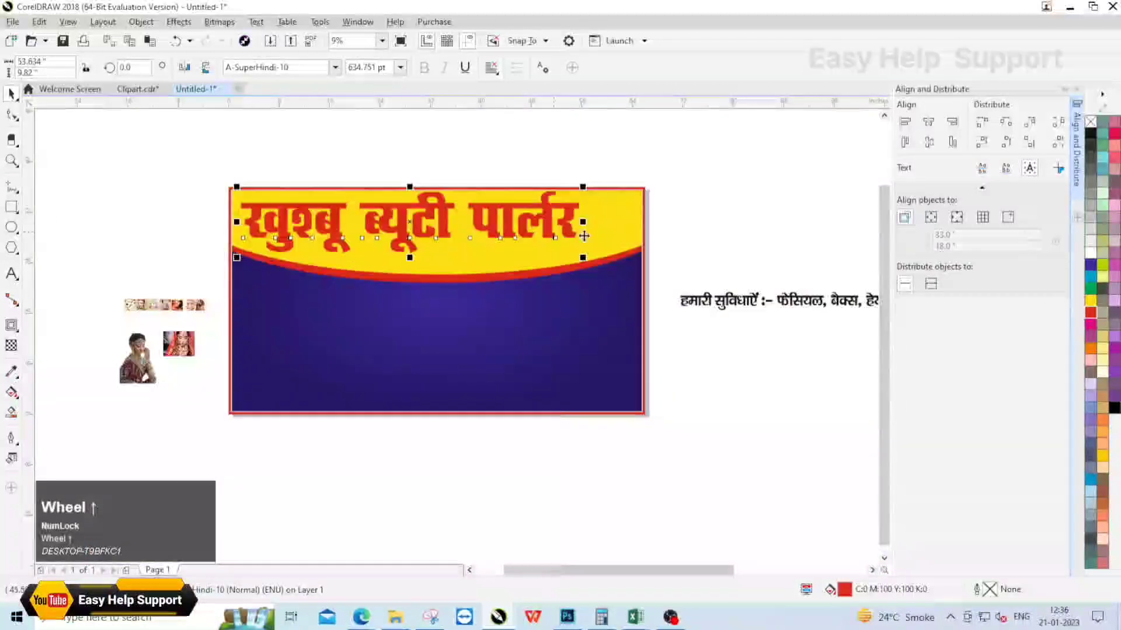
left_click(620, 185)
Draw a slanted line about 7.5 by 16 inches across the banner's upper right corner, from top edge to right edge.
scroll(717, 209, "up", 1)
left_click(717, 209)
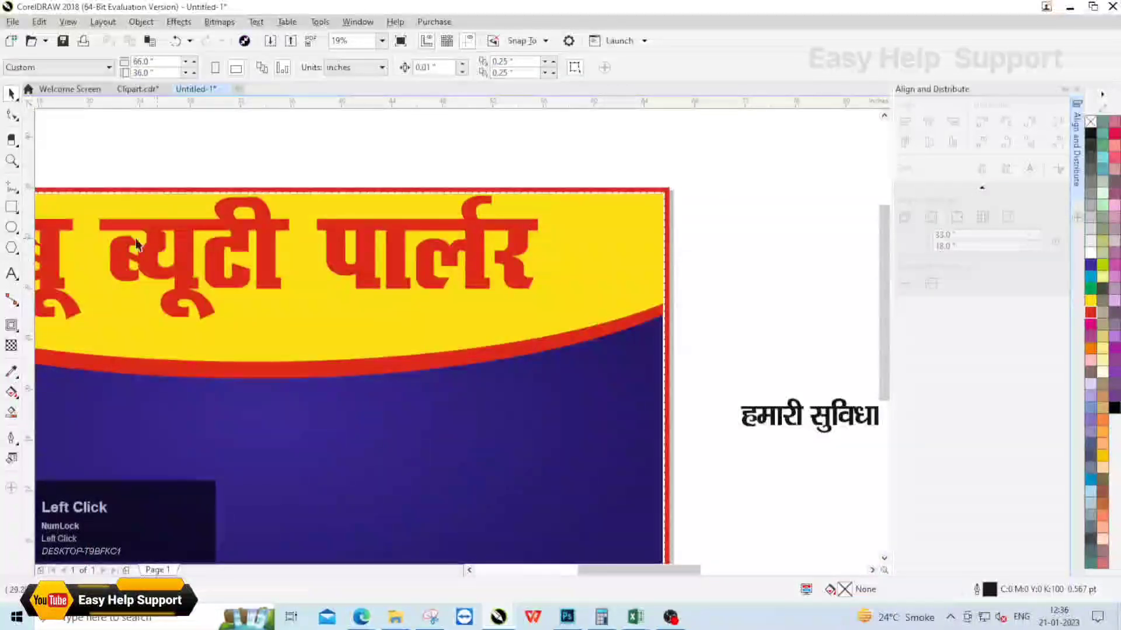
left_click(11, 186)
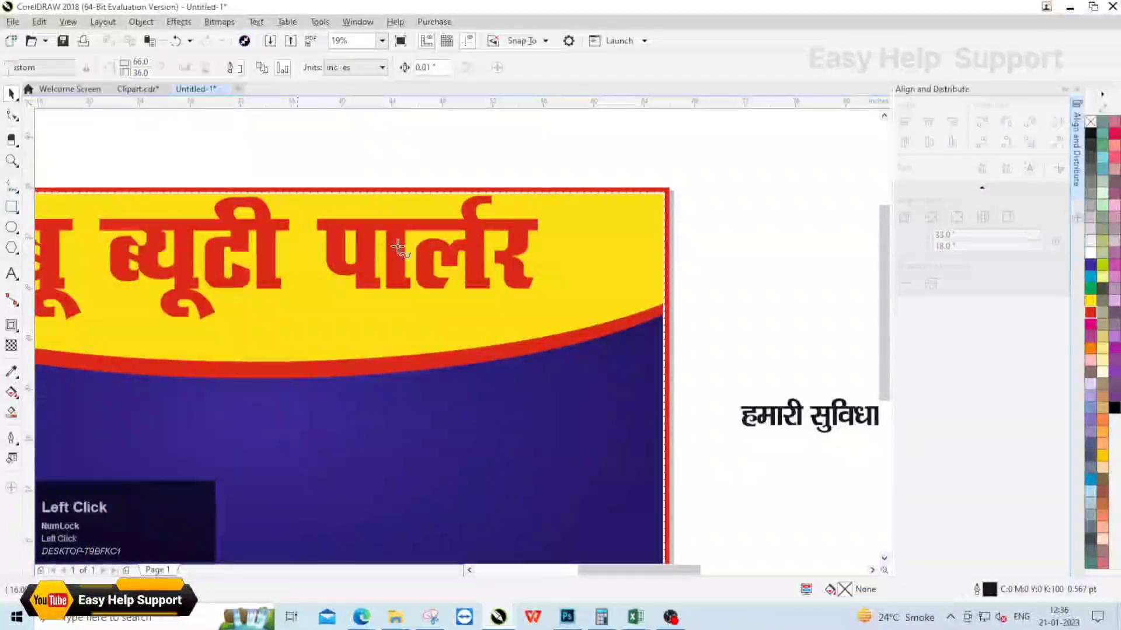
left_click(569, 192)
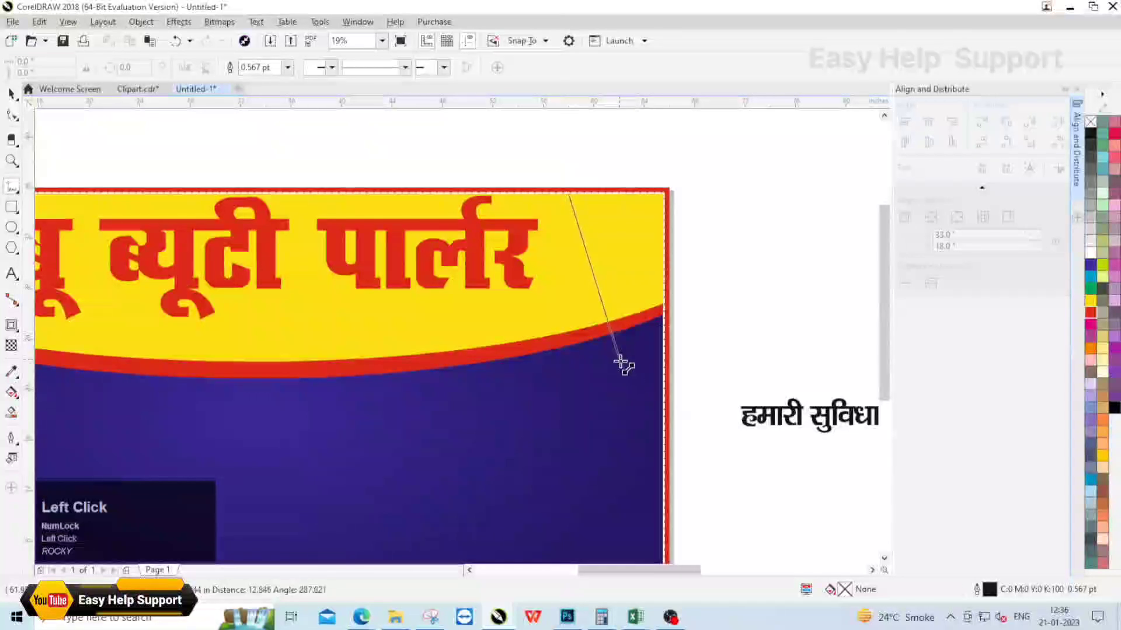
left_click(663, 398)
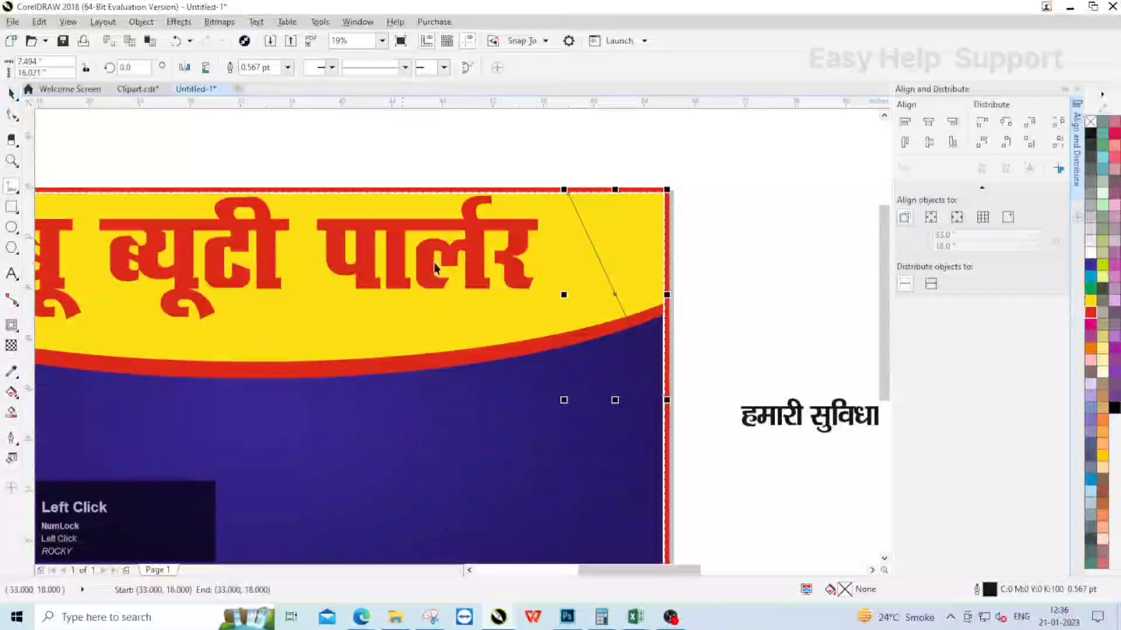
Convert the slanted line to a curve and bow it outward toward the heading with its node handles.
left_click_drag(508, 169, 723, 465)
left_click(12, 115)
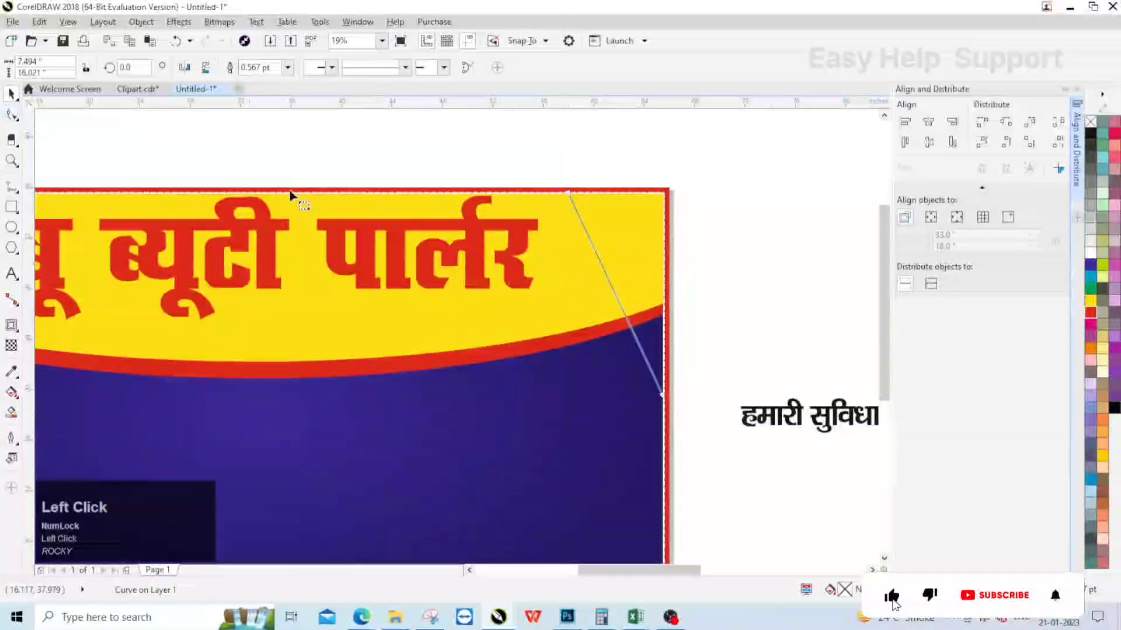
left_click_drag(546, 171, 723, 430)
left_click(78, 67)
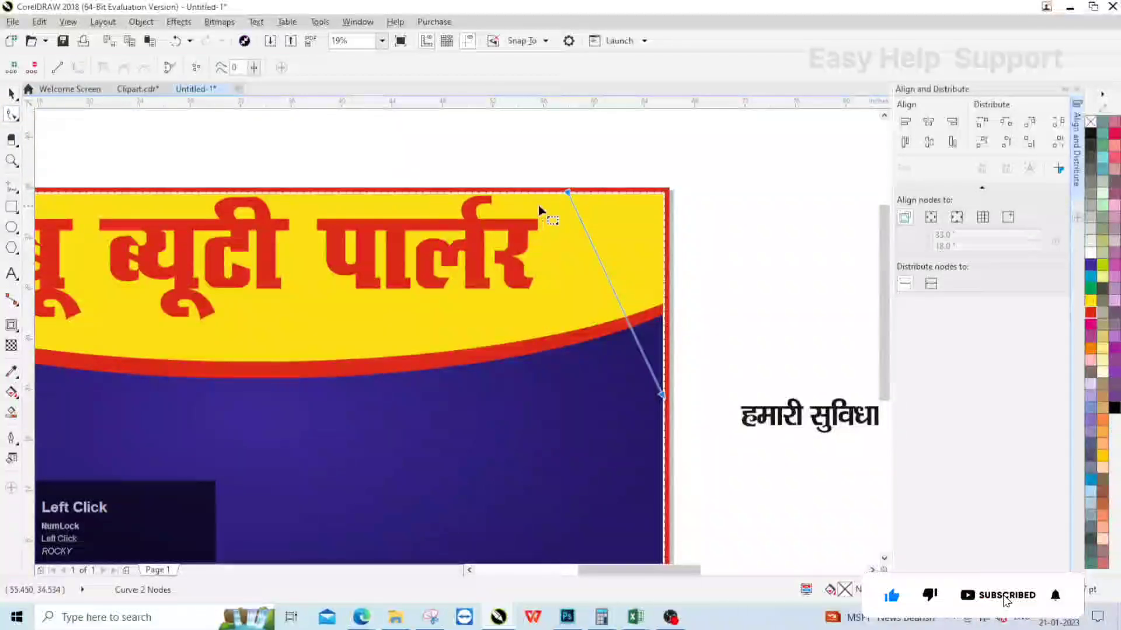
left_click(565, 190)
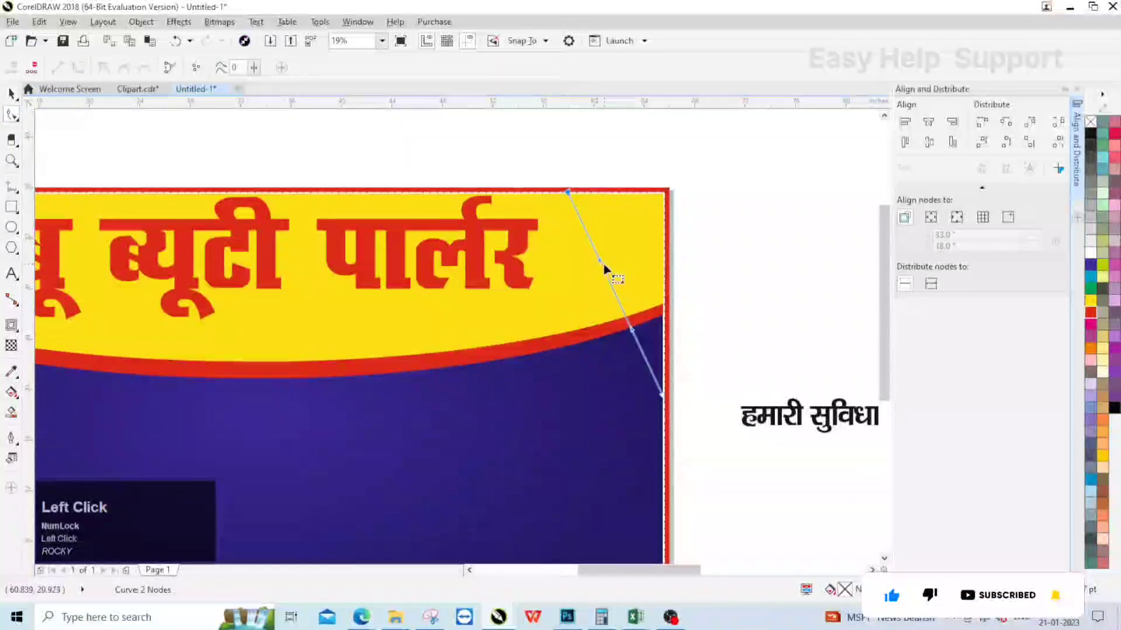
left_click_drag(600, 261, 539, 284)
left_click_drag(631, 331, 565, 365)
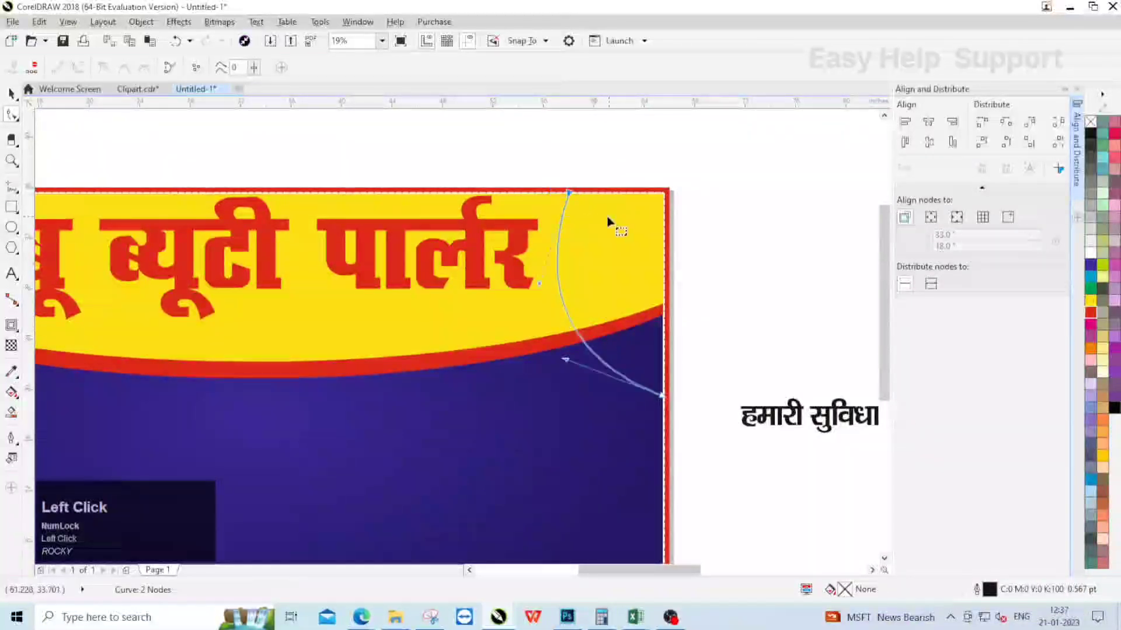
Shift the curve's upper end along the top edge toward the heading, widening it to about 10.6 inches, and refine its bend.
scroll(607, 222, "up", 2)
left_click_drag(553, 190, 493, 192)
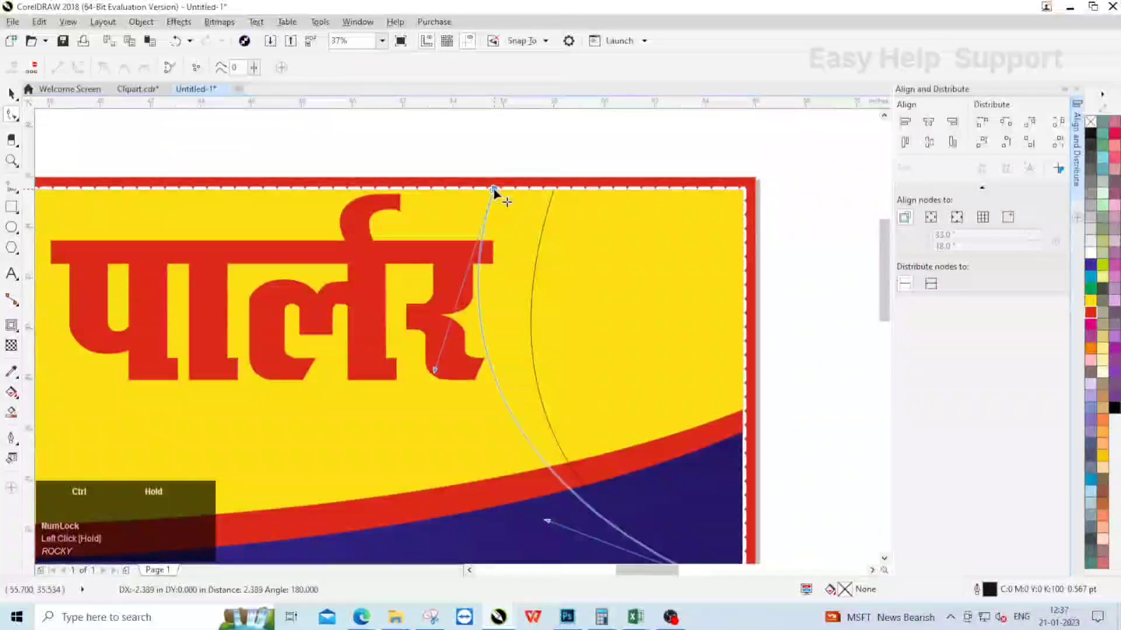
scroll(551, 375, "down", 2)
scroll(533, 333, "up", 2)
left_click_drag(530, 330, 512, 361)
scroll(583, 306, "down", 4)
left_click(12, 98)
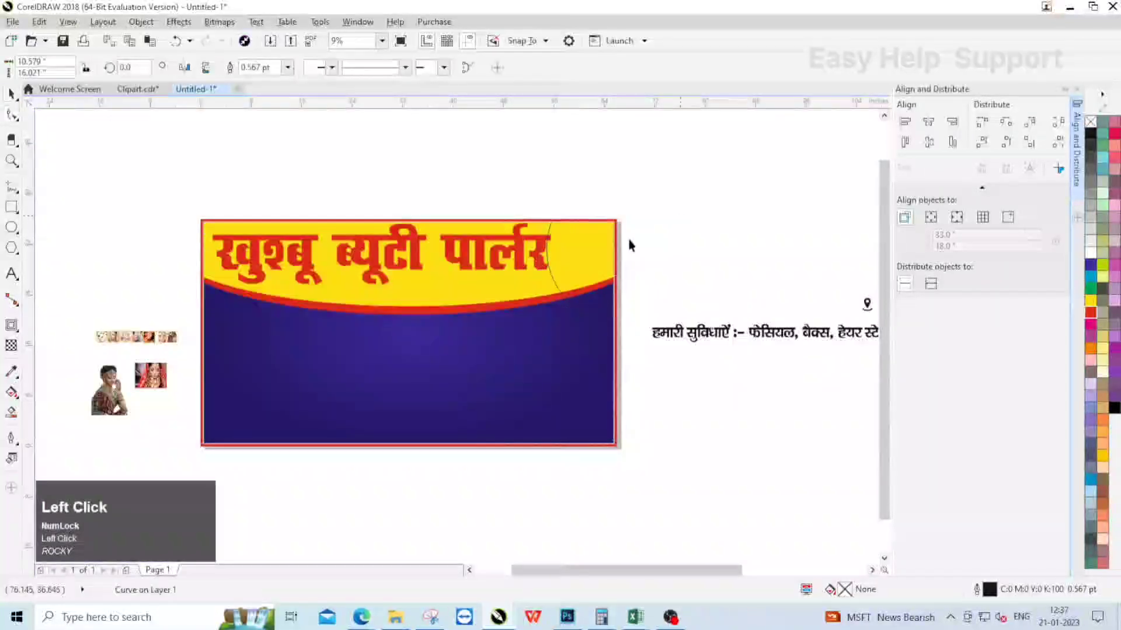
Narrow the heading slightly from its right end to leave a gap before the curved line.
left_click(629, 240)
left_click(498, 246)
scroll(478, 241, "up", 1)
left_click(631, 266)
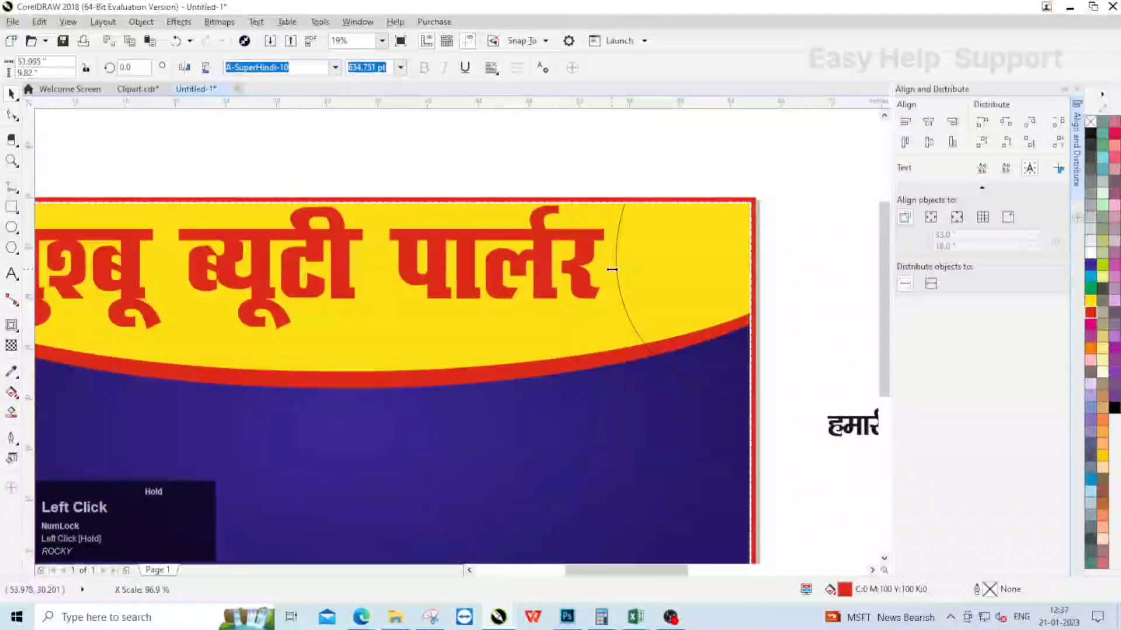
scroll(584, 263, "down", 1)
scroll(540, 256, "up", 1)
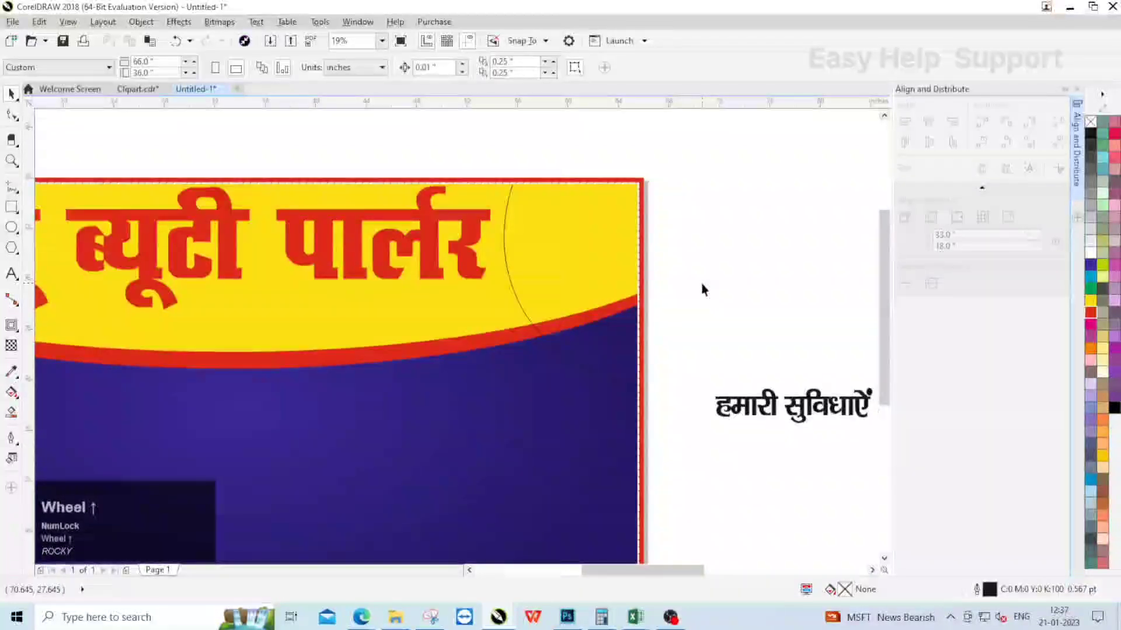
Smart-fill the enclosed areas between the curved line and the banner's upper right corner.
left_click(13, 411)
left_click(575, 293)
left_click(603, 338)
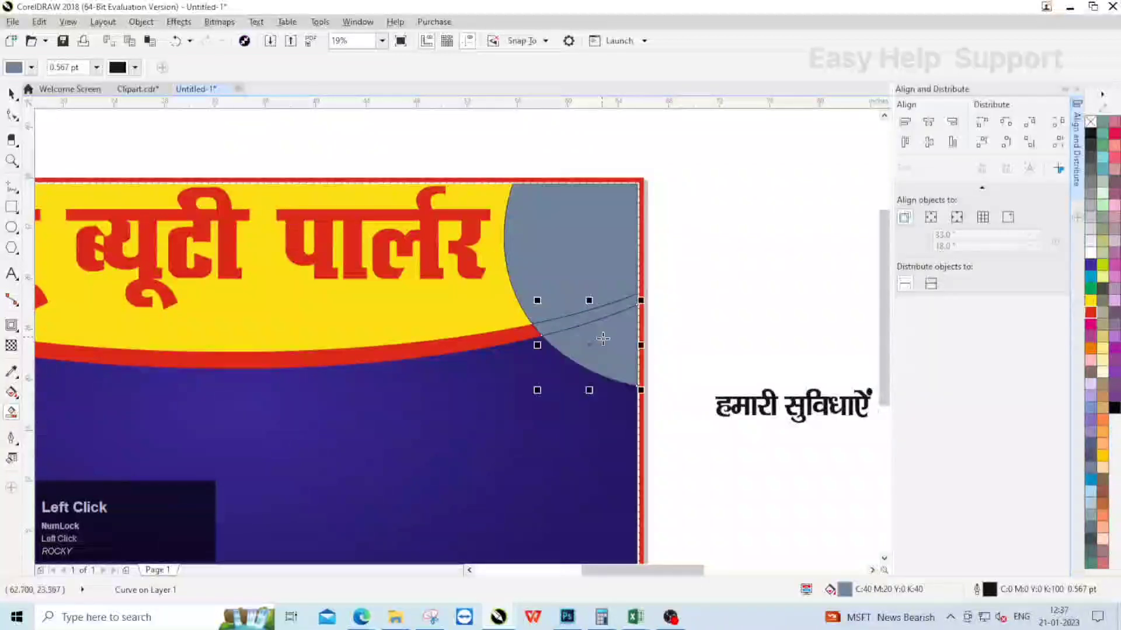
left_click(12, 93)
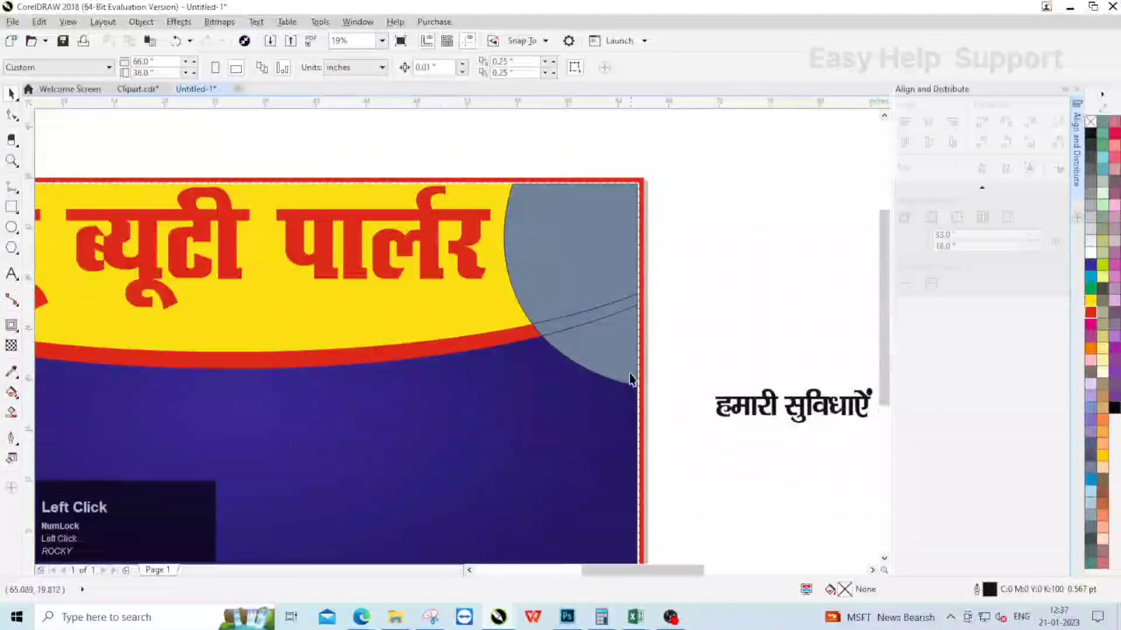
Weld the filled corner areas into one shape.
left_click(621, 230)
left_click(602, 327, "shift")
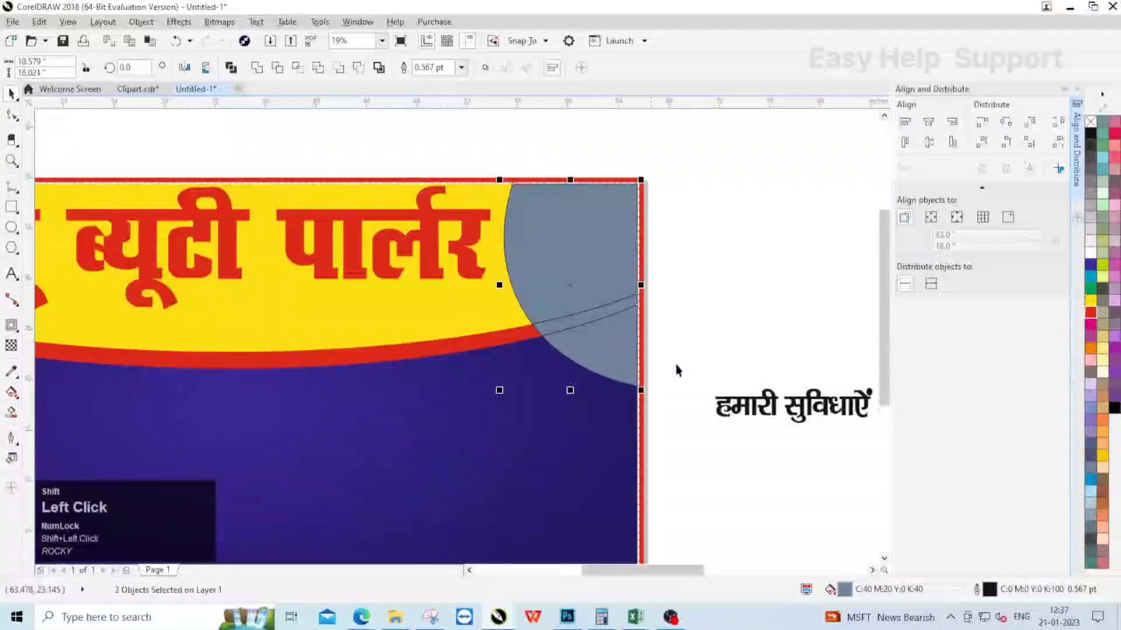
left_click(689, 274)
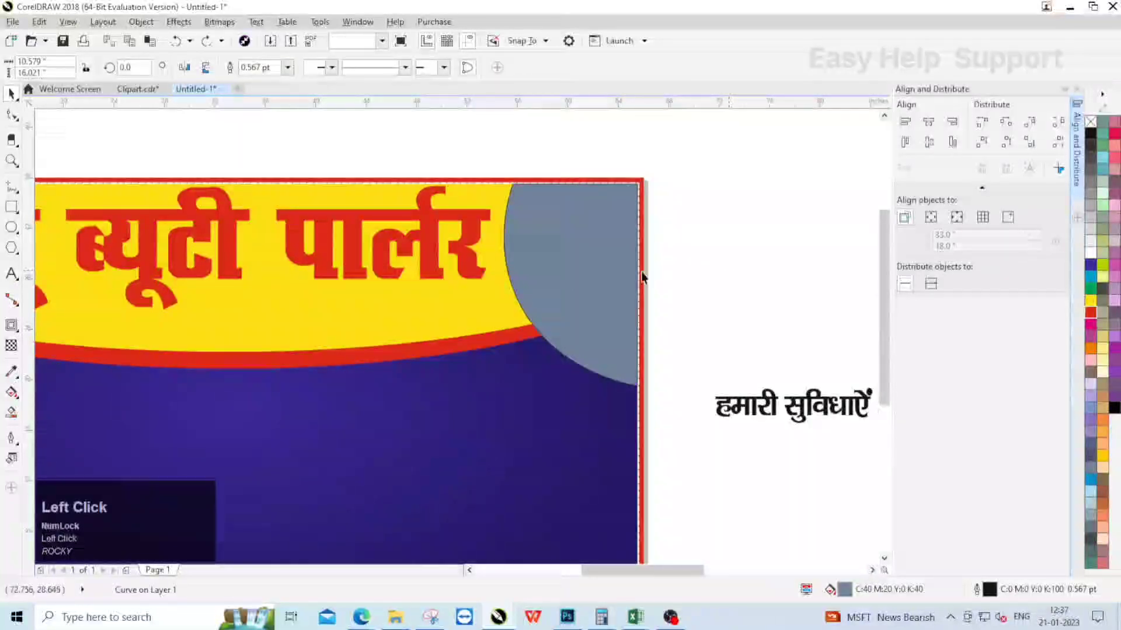
Cut the grey corner shape to expose the curved guide line, delete the line, and paste the shape back.
right_click(568, 194)
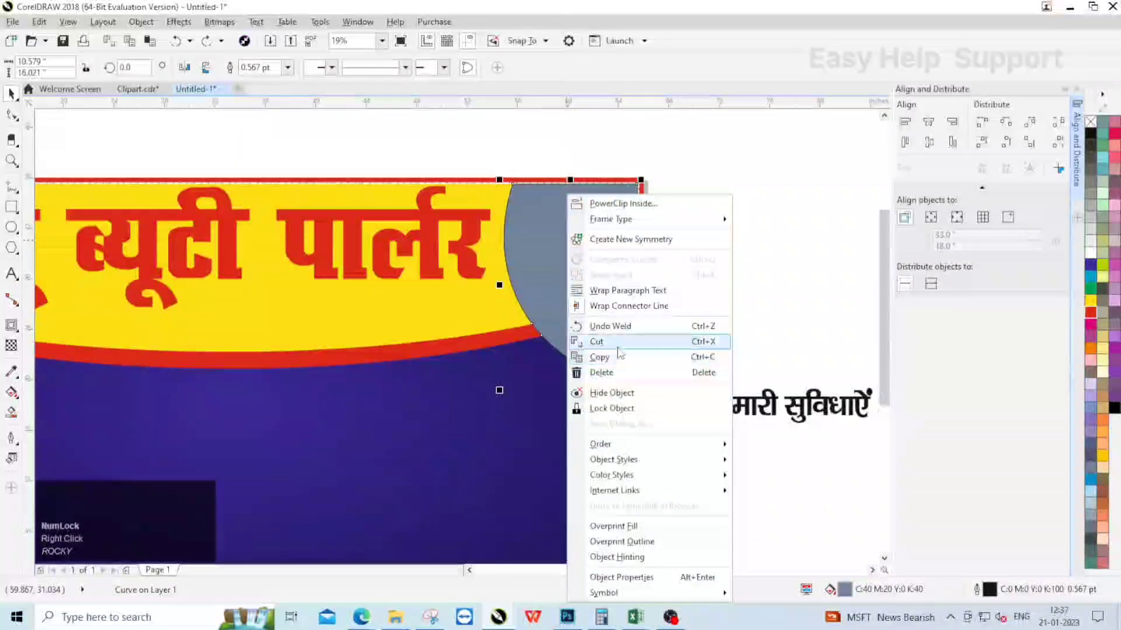
left_click(597, 342)
left_click_drag(564, 280, 684, 424)
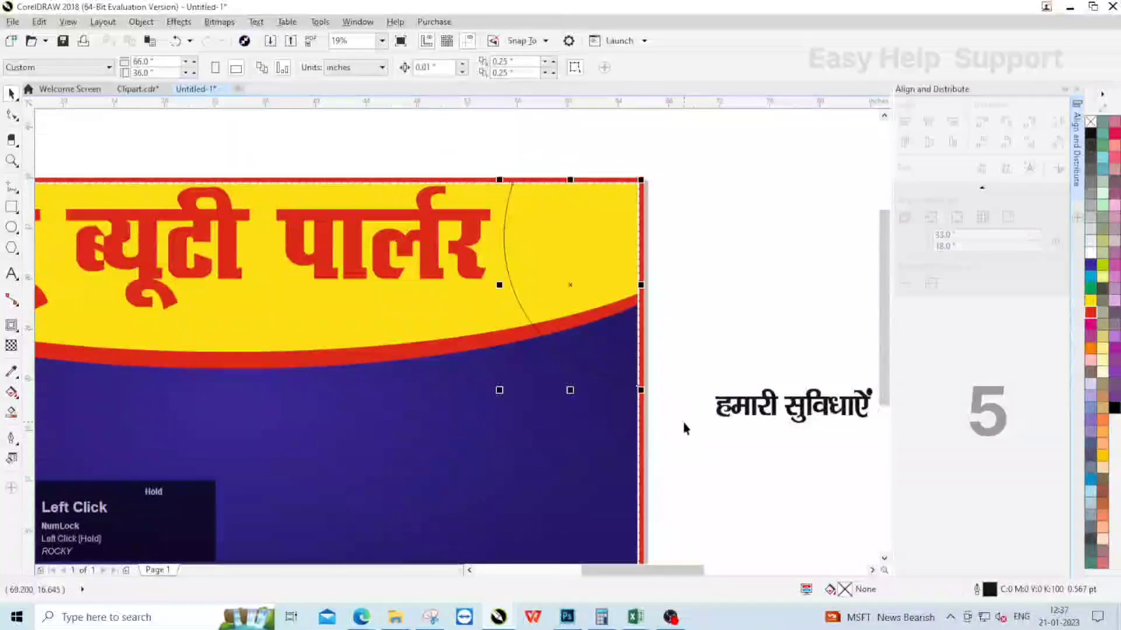
key("Delete")
right_click(712, 221)
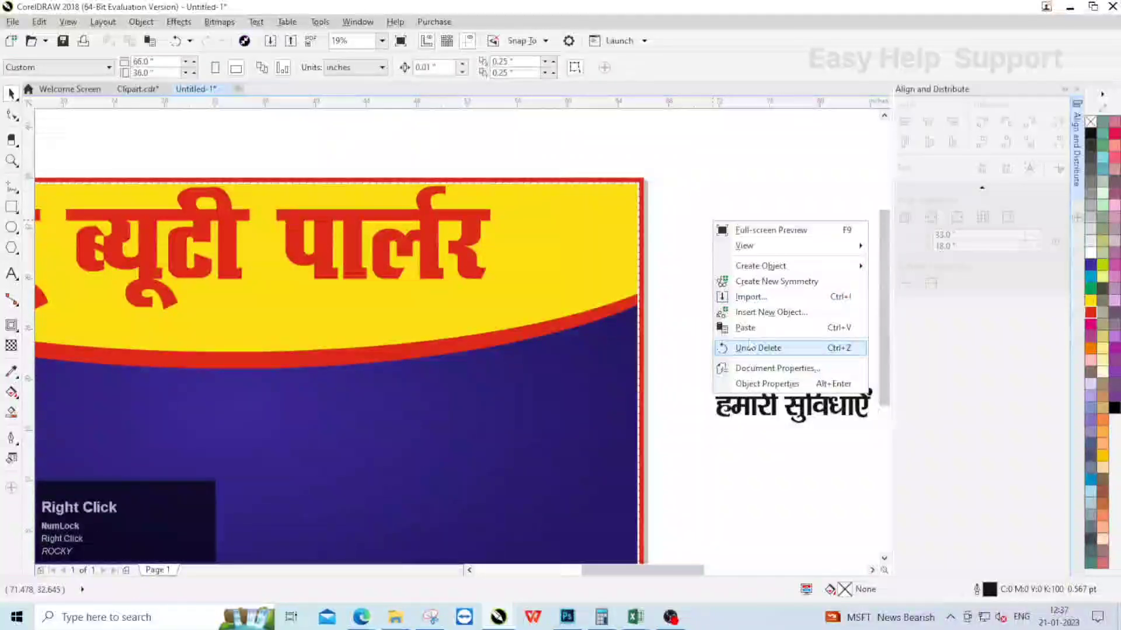
left_click(738, 346)
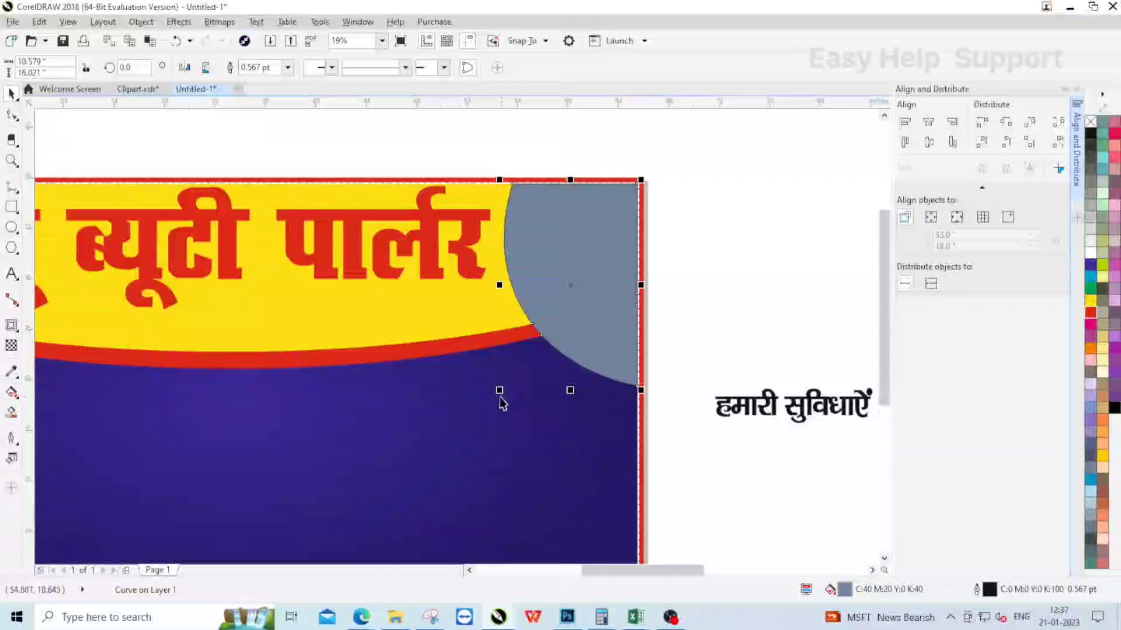
Place an outline-free copy of the grey corner shape, scaled to about 105% from the banner's upper right corner, directly behind the original.
left_click_drag(499, 391, 489, 400)
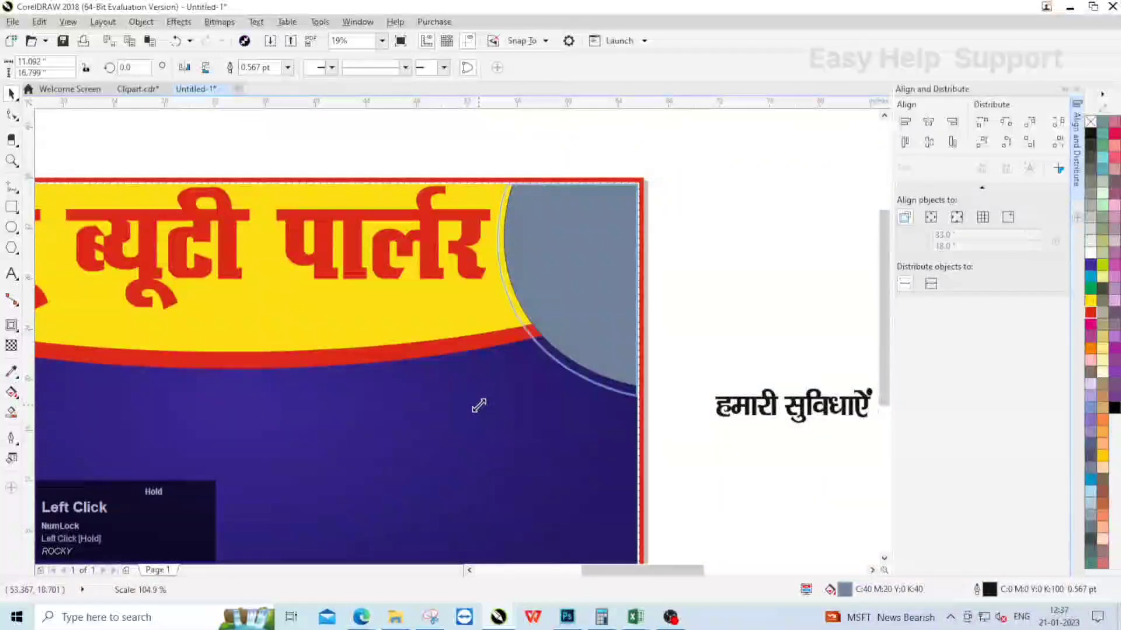
left_click_drag(479, 406, 479, 406)
right_click(479, 405)
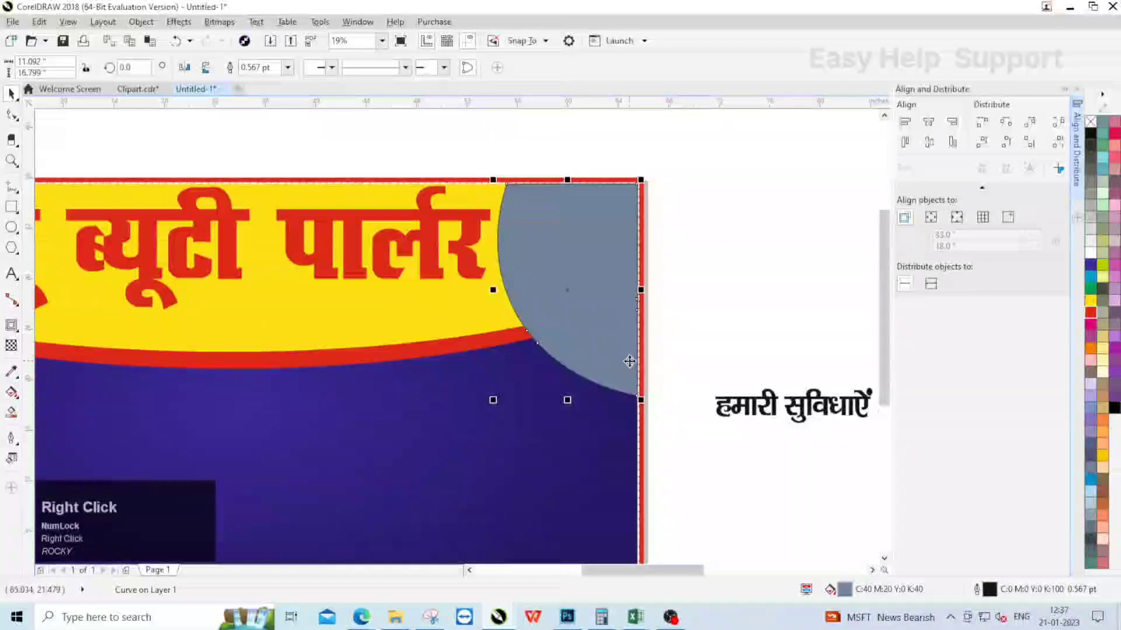
right_click(629, 361)
left_click(665, 444)
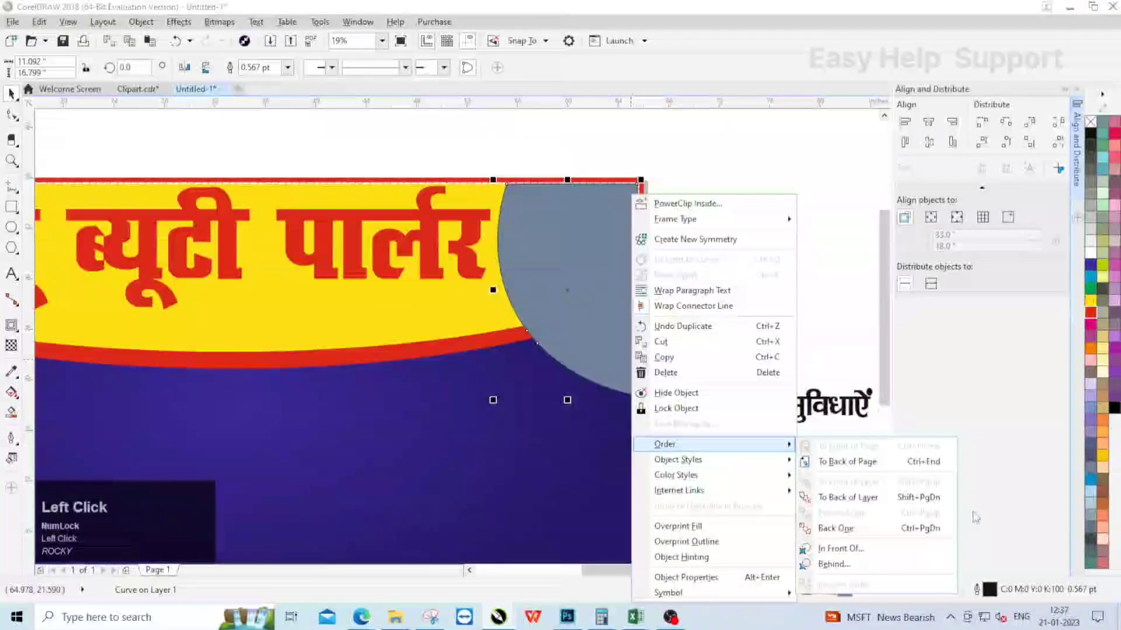
left_click(910, 528)
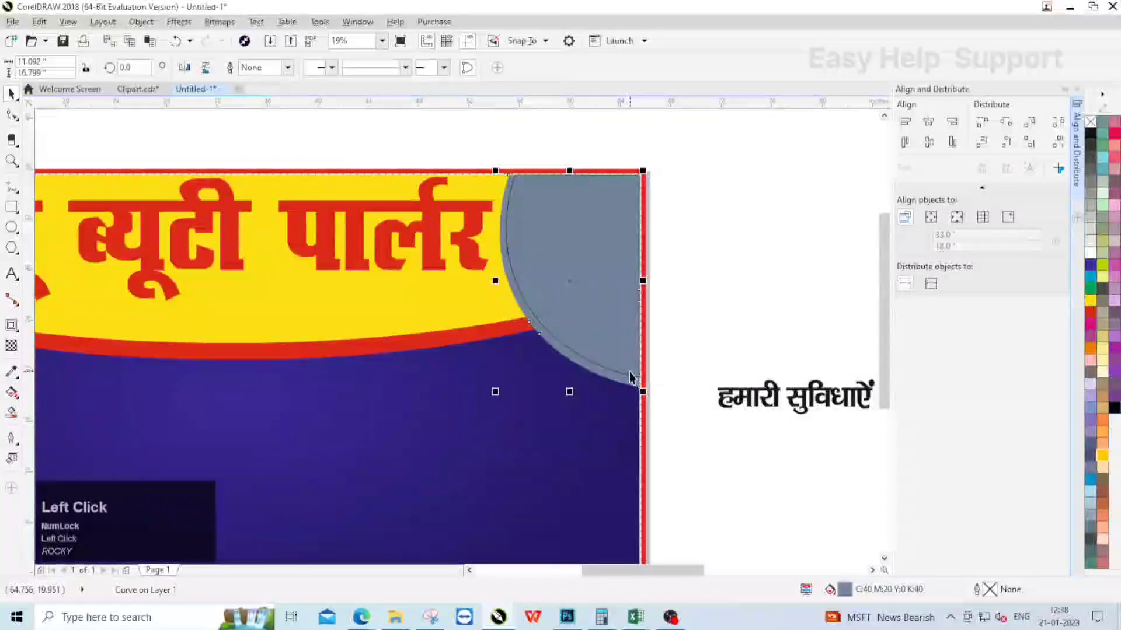
Apply a diagonal black-to-orange gradient to the enlarged corner copy, with black at its upper end and orange at its lower end.
key("g")
left_click_drag(506, 185, 638, 401)
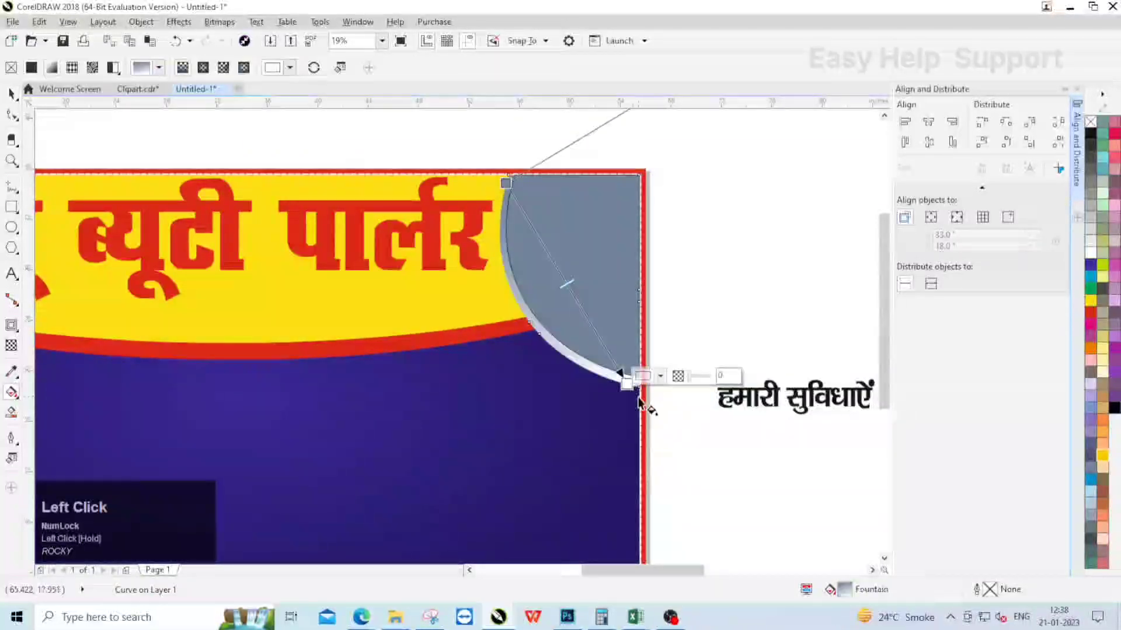
left_click(1090, 349)
left_click(506, 183)
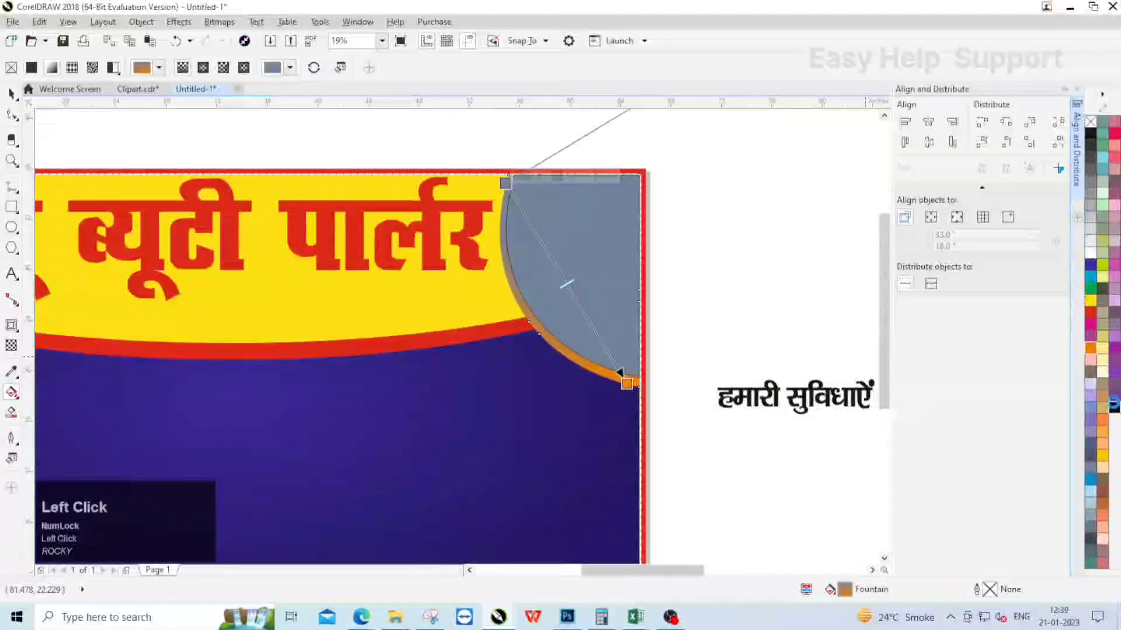
left_click(1114, 405)
left_click(11, 93)
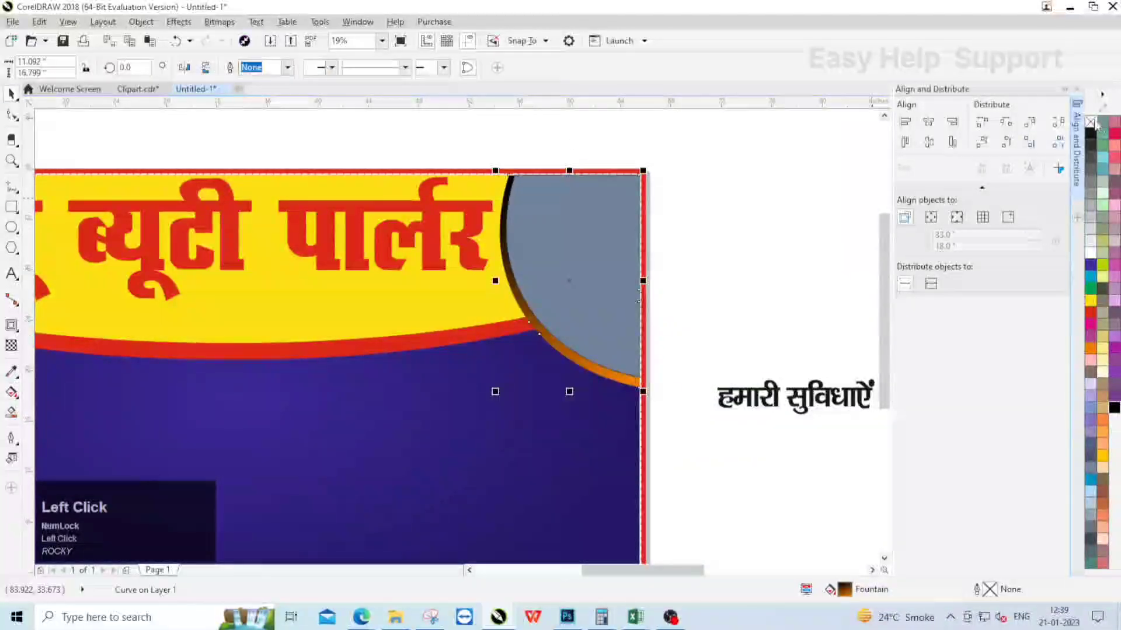
left_click(758, 225)
Move the bride portrait beside the banner and PowerClip it inside the grey corner shape.
scroll(518, 214, "down", 2)
left_click(587, 215)
scroll(297, 263, "up", 1)
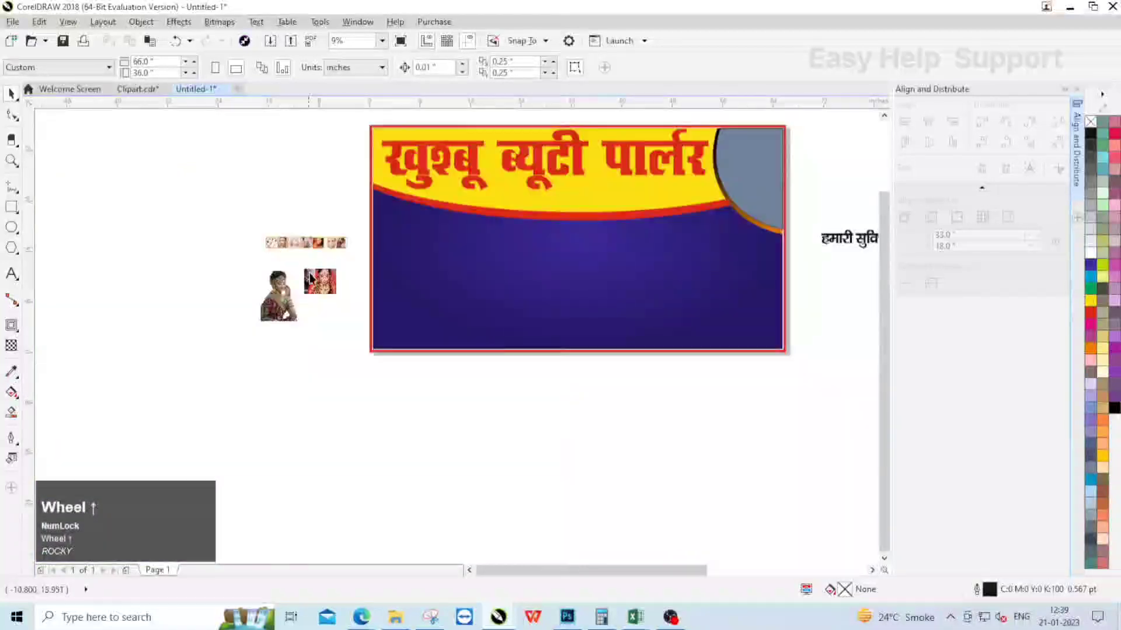
left_click(310, 277)
scroll(311, 277, "down", 1)
left_click_drag(311, 276, 574, 217)
scroll(573, 217, "down", 1)
right_click(631, 202)
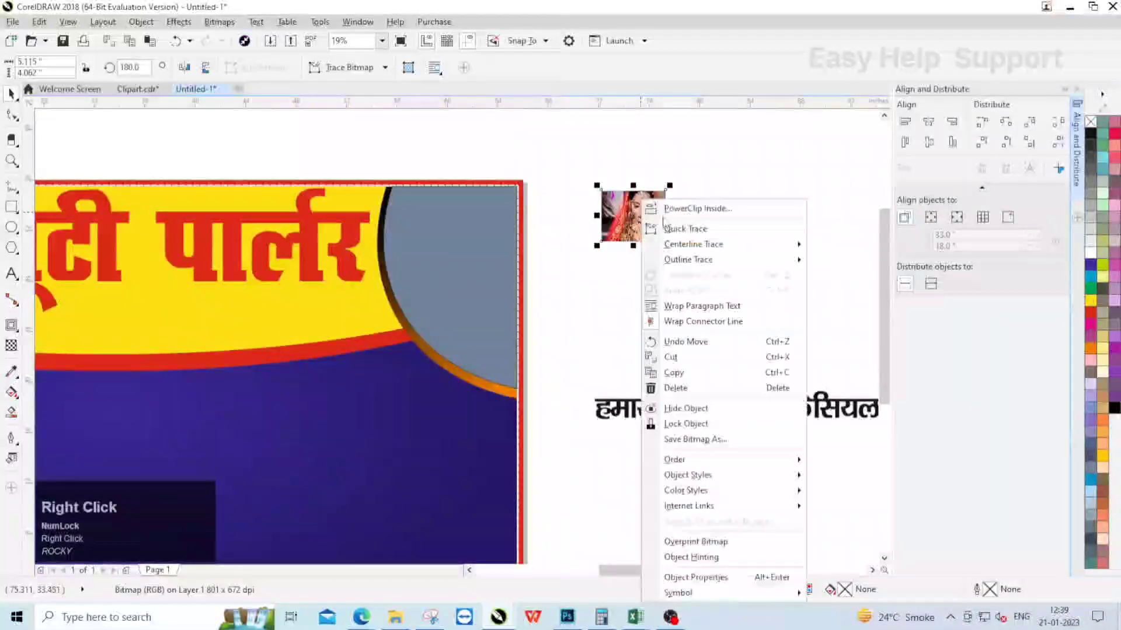
left_click(474, 222)
left_click(453, 220)
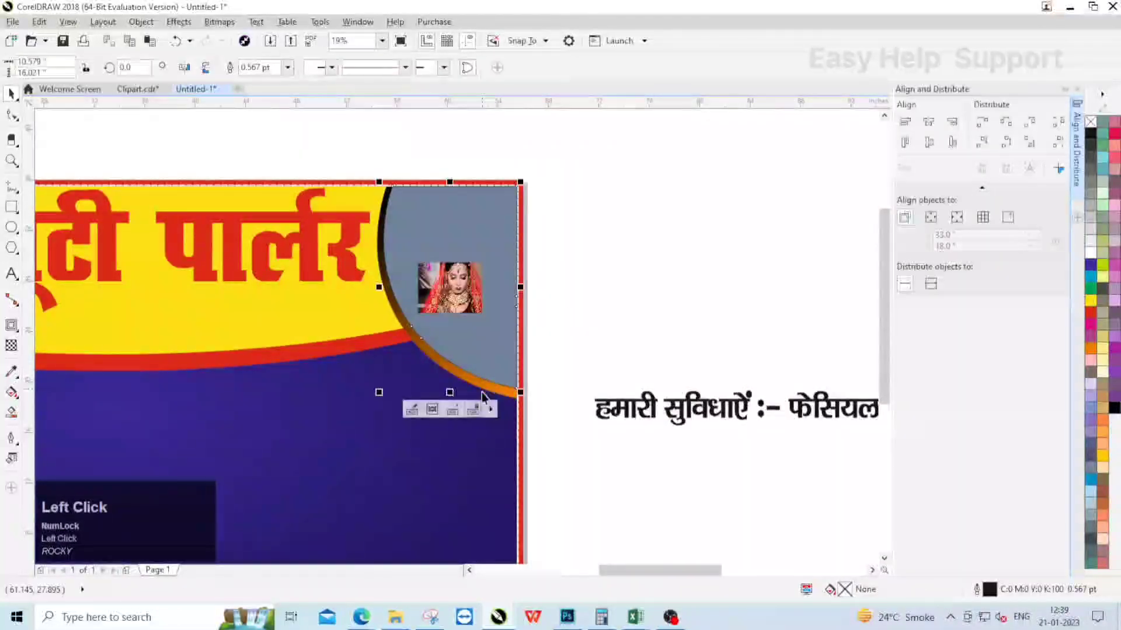
Enlarge the clipped portrait proportionally to fill the corner frame and reposition it so the bride's face sits inside.
left_click(490, 408)
left_click(524, 456)
left_click(468, 264, "ctrl")
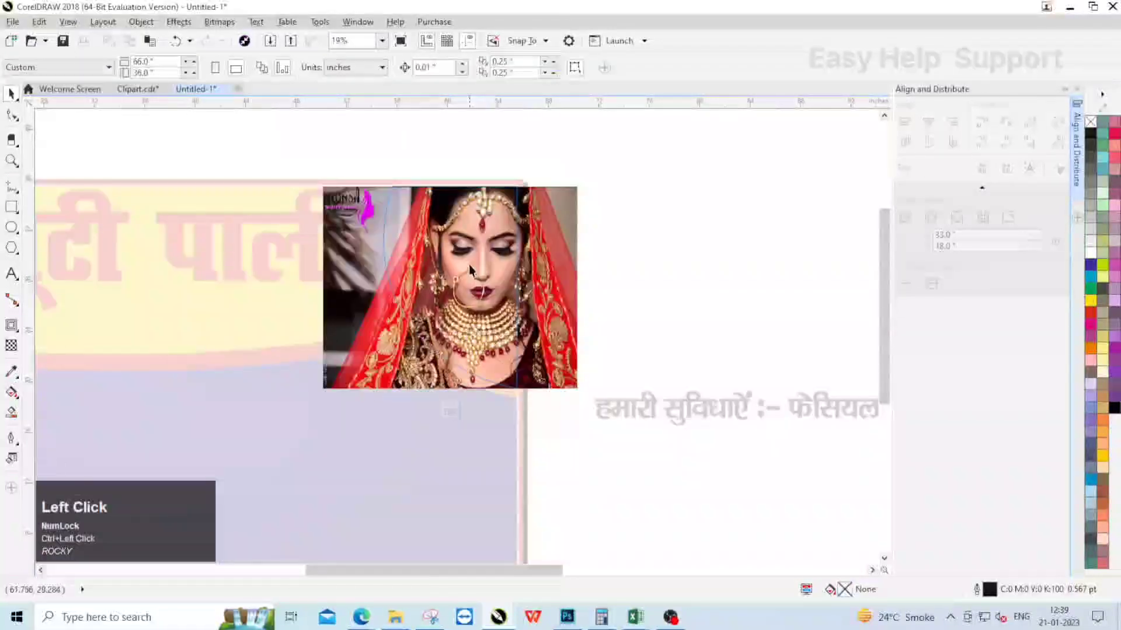
scroll(476, 261, "up", 1)
left_click_drag(476, 261, 465, 281)
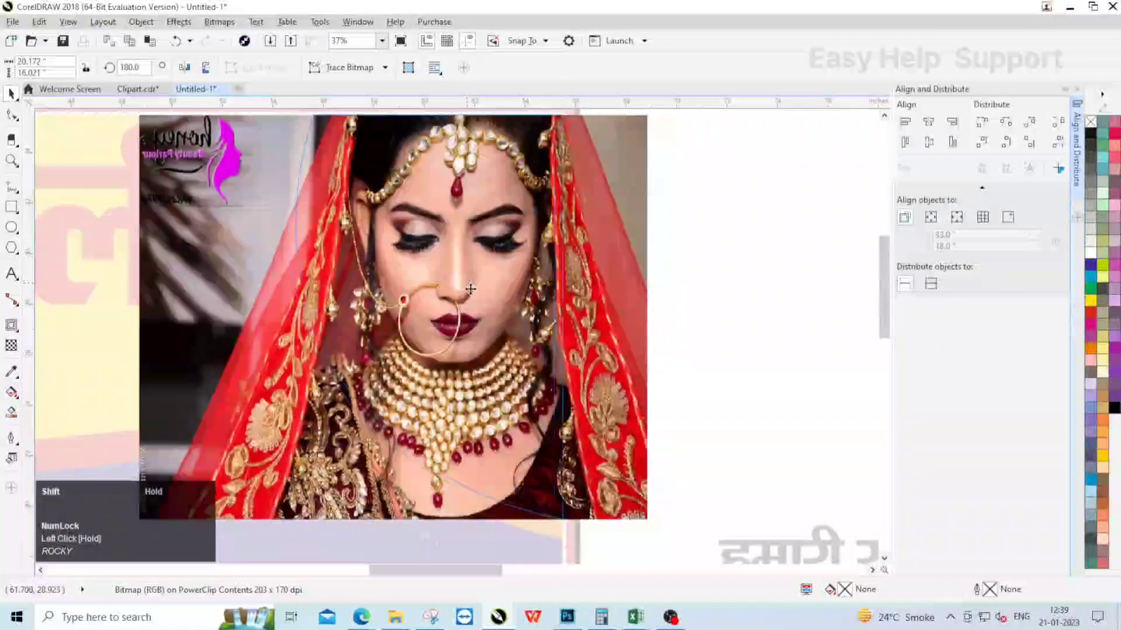
scroll(465, 282, "down", 1)
left_click(656, 275)
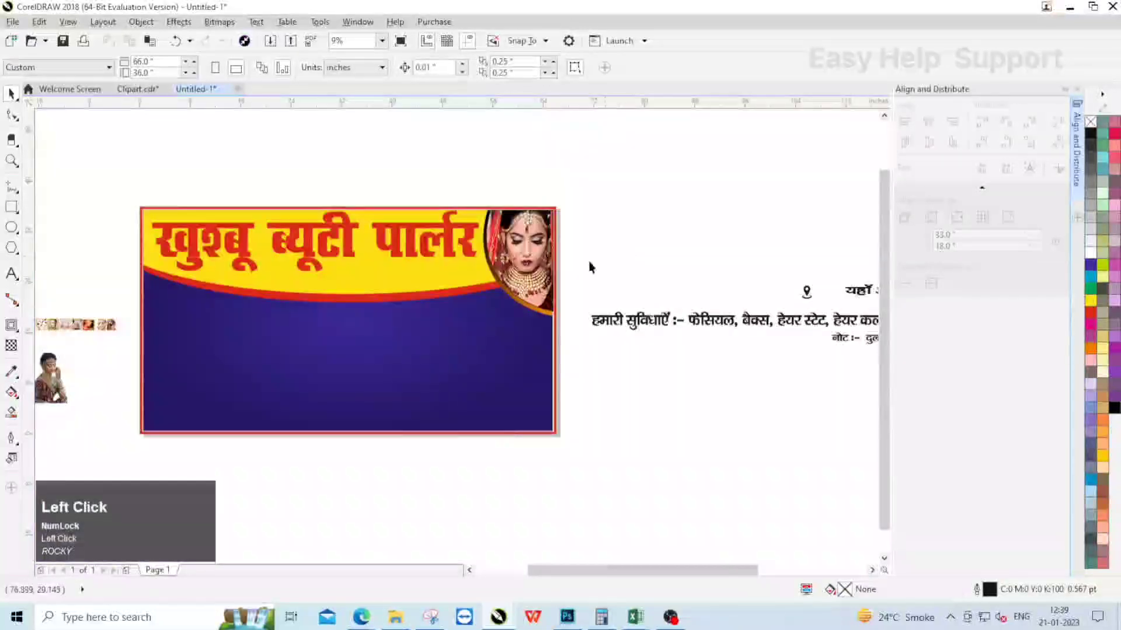
Remove the outline from the corner shape that holds the bride portrait.
scroll(505, 298, "up", 1)
left_click(504, 298)
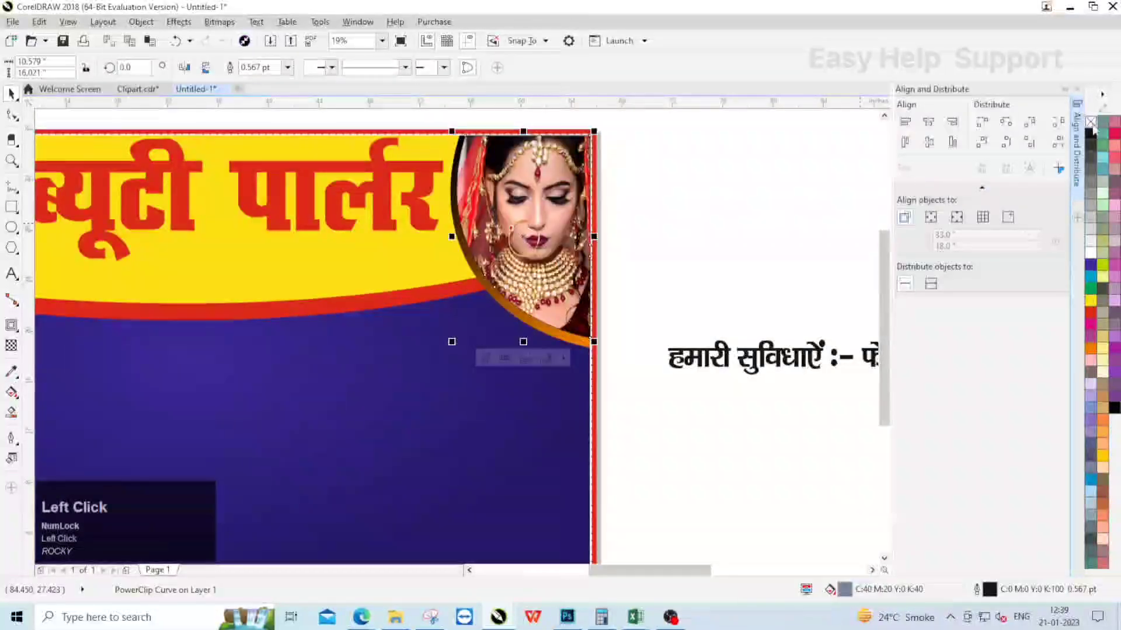
right_click(629, 202)
left_click(629, 203)
Resize the portrait corner together with its gradient rim, making it slightly wider and shorter.
scroll(584, 224, "down", 1)
left_click_drag(487, 153, 612, 307)
scroll(553, 301, "up", 1)
left_click_drag(545, 300, 503, 286)
scroll(523, 255, "up", 1)
scroll(773, 239, "down", 2)
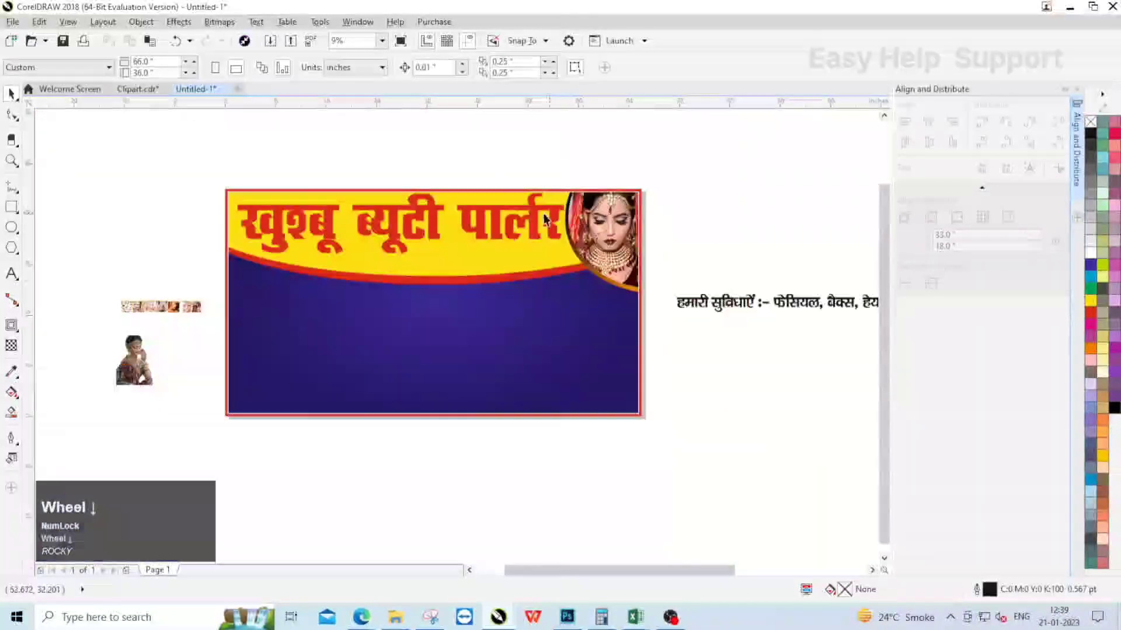
Narrow the red heading to about 98% of its width to leave space before the portrait's rim.
left_click(528, 211)
scroll(611, 252, "up", 2)
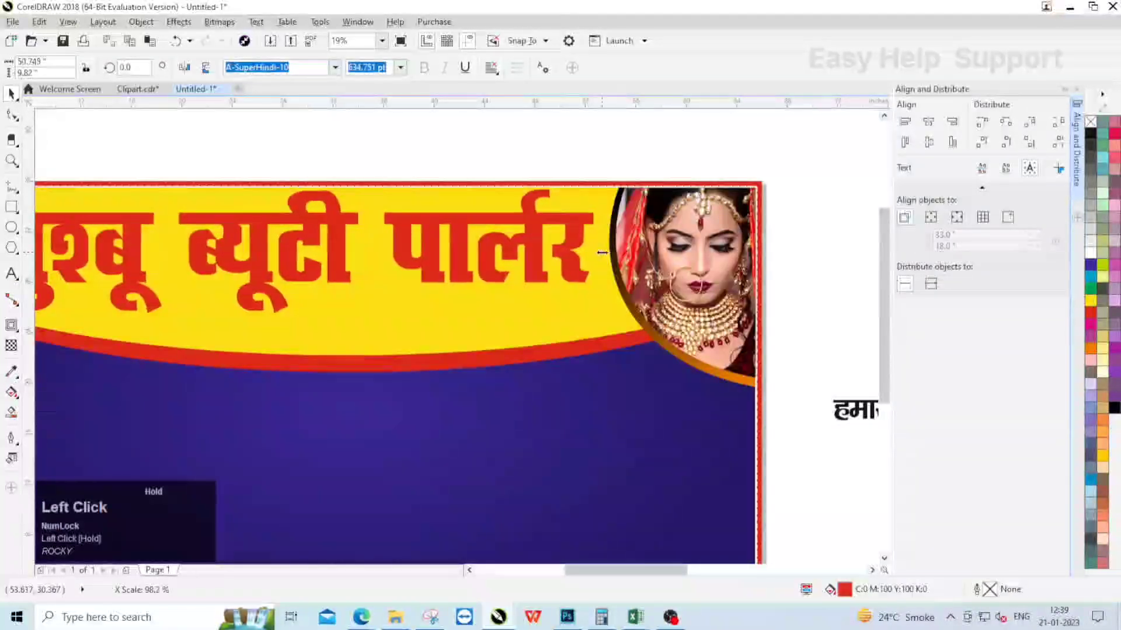
scroll(515, 217, "down", 3)
left_click(734, 252)
scroll(504, 251, "up", 2)
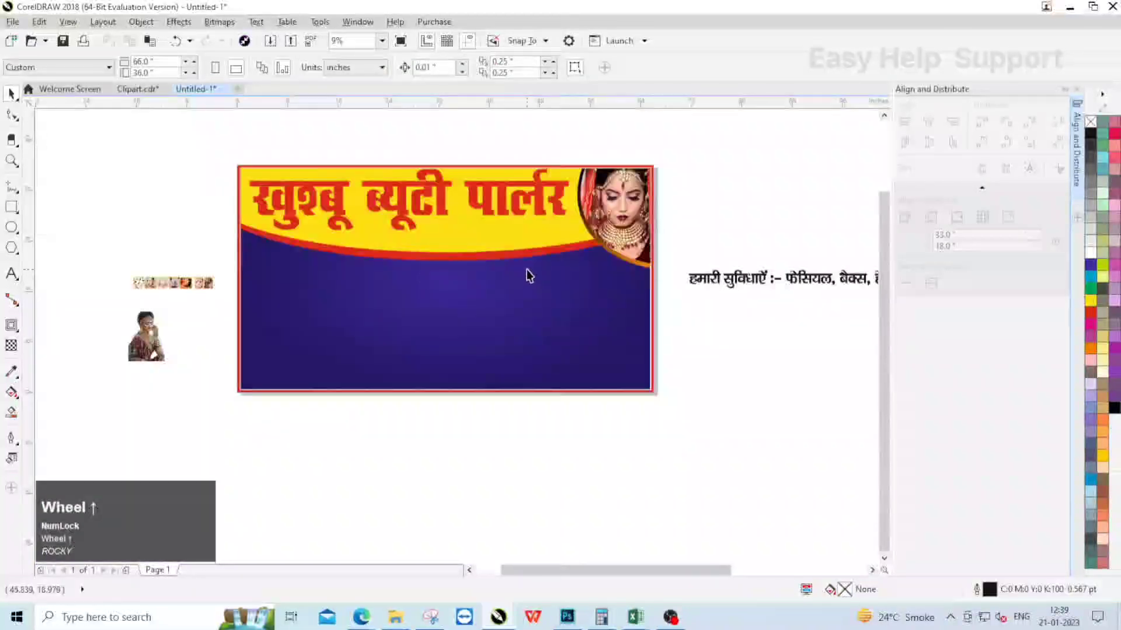
Align the seated bride cutout to the bottom and left edges of the banner's blue background.
left_click(146, 337)
scroll(146, 337, "up", 2)
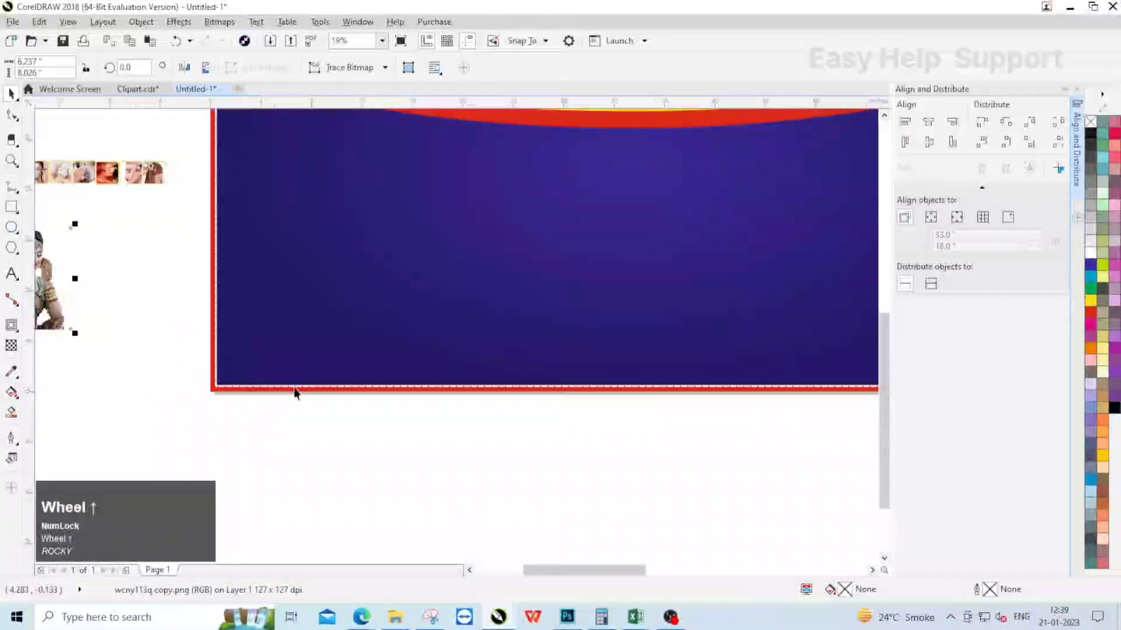
left_click(304, 343, "shift")
left_click(952, 146)
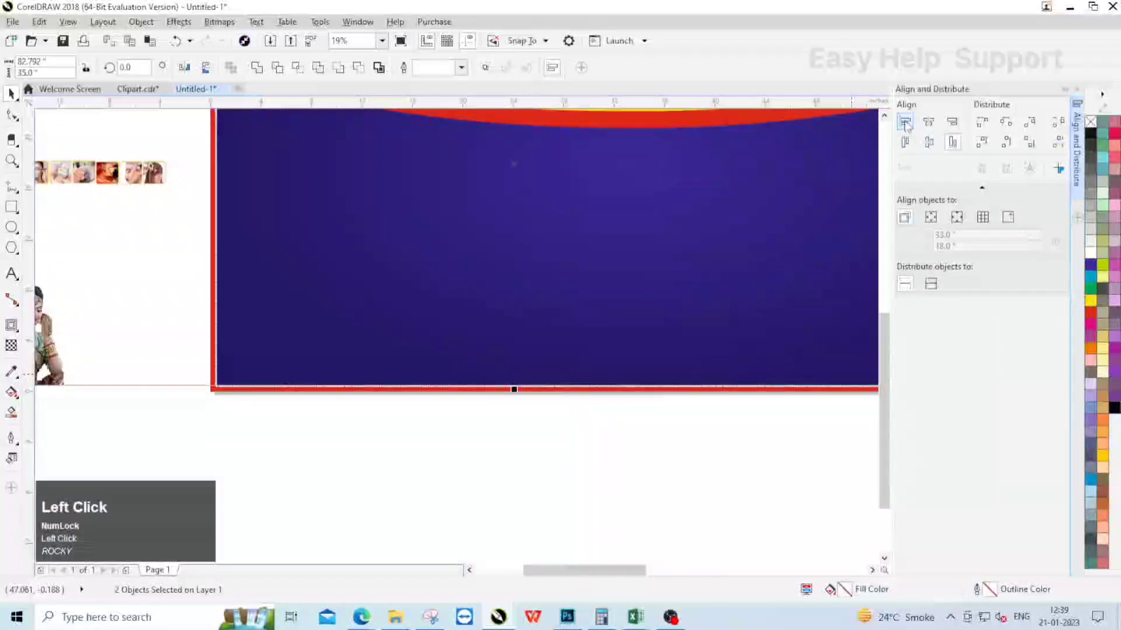
left_click(905, 122)
scroll(291, 300, "down", 1)
left_click(290, 359)
Enlarge the seated bride cutout to about 16.6 by 21.1 inches, keeping it anchored in the banner's lower left corner.
left_click(277, 321)
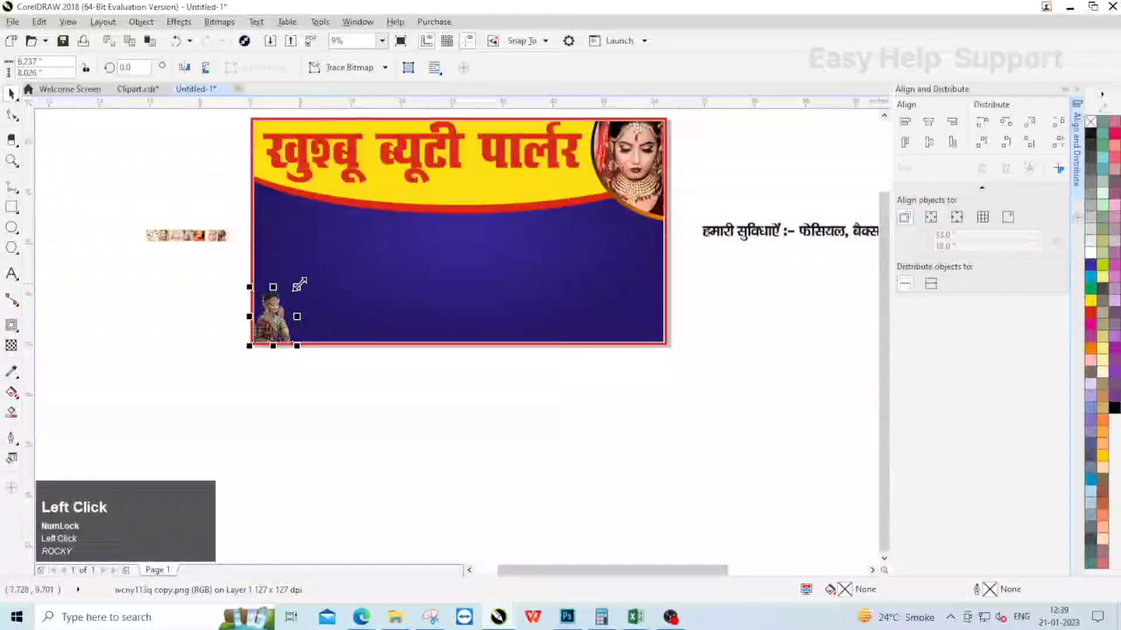
left_click_drag(297, 288, 359, 205)
scroll(359, 206, "up", 2)
scroll(311, 281, "down", 1)
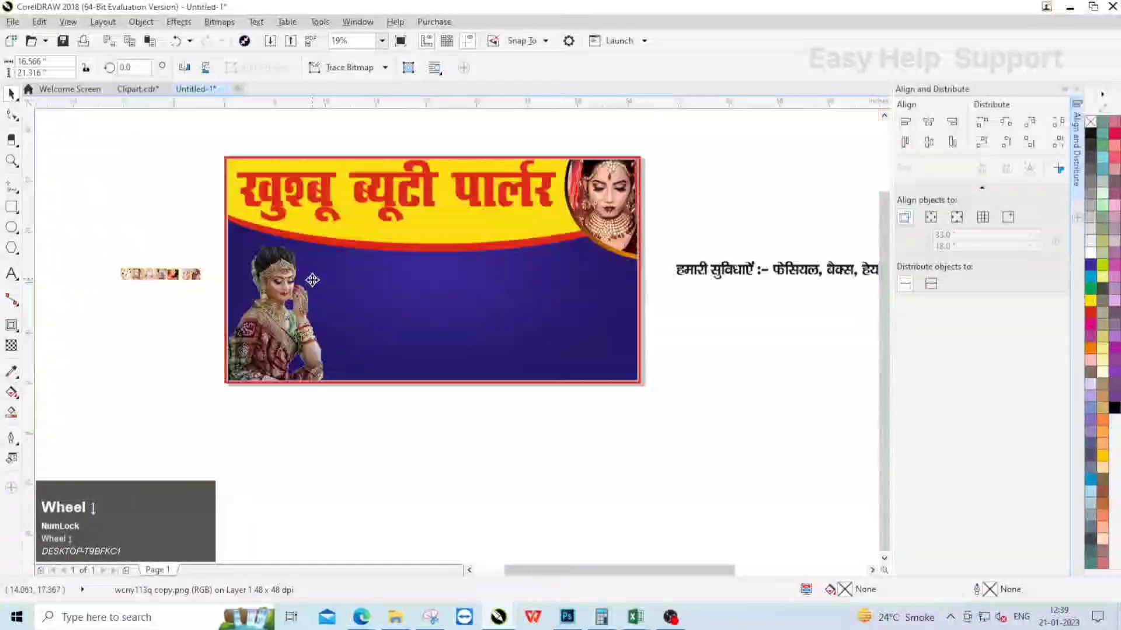
left_click(304, 417)
Draw a rectangle about 24.3 by 3.5 inches across the lower middle of the header's red curve.
left_click(12, 207)
scroll(408, 237, "up", 2)
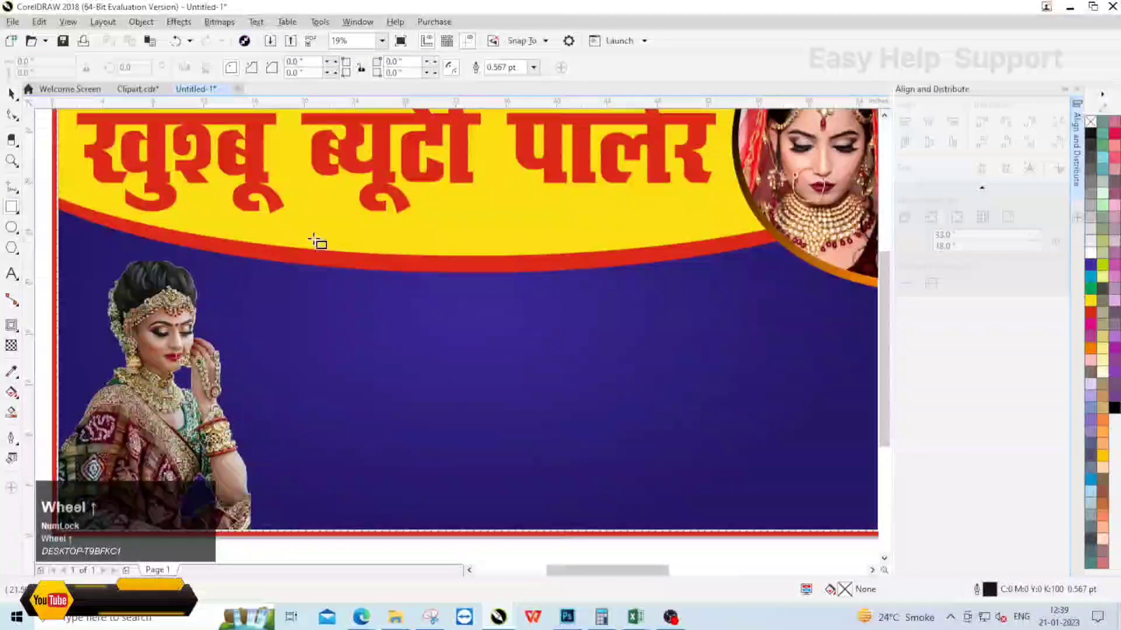
left_click_drag(310, 235, 620, 283)
scroll(455, 248, "up", 2)
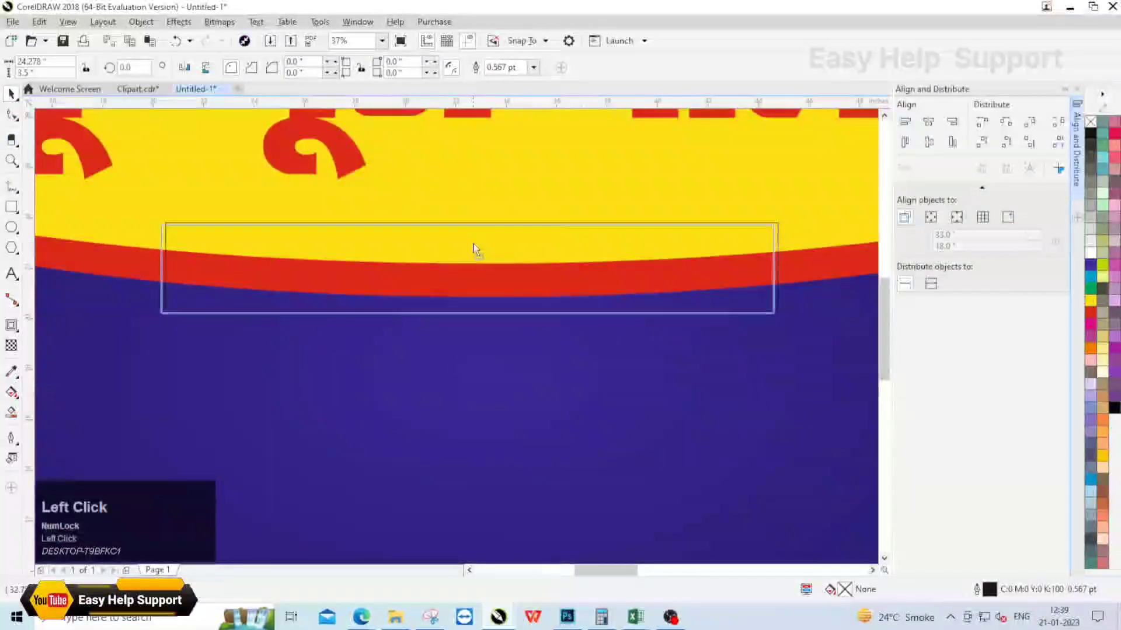
Centre the new rectangle horizontally on the banner background.
scroll(467, 253, "down", 2)
left_click(505, 352, "shift")
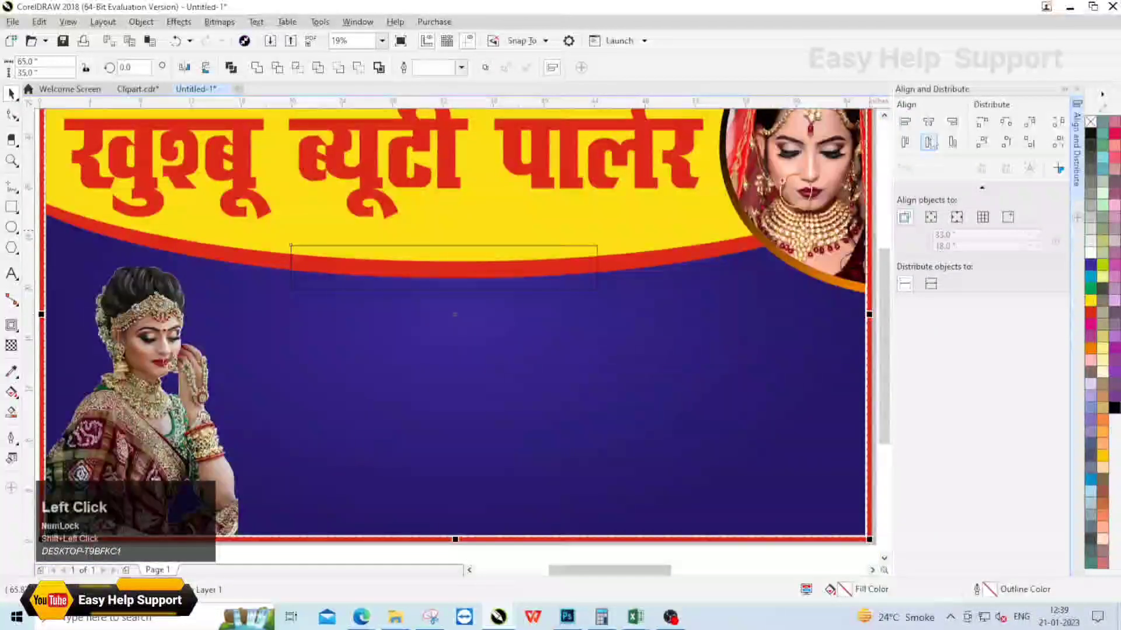
scroll(633, 370, "down", 2)
scroll(330, 253, "up", 2)
left_click(107, 202)
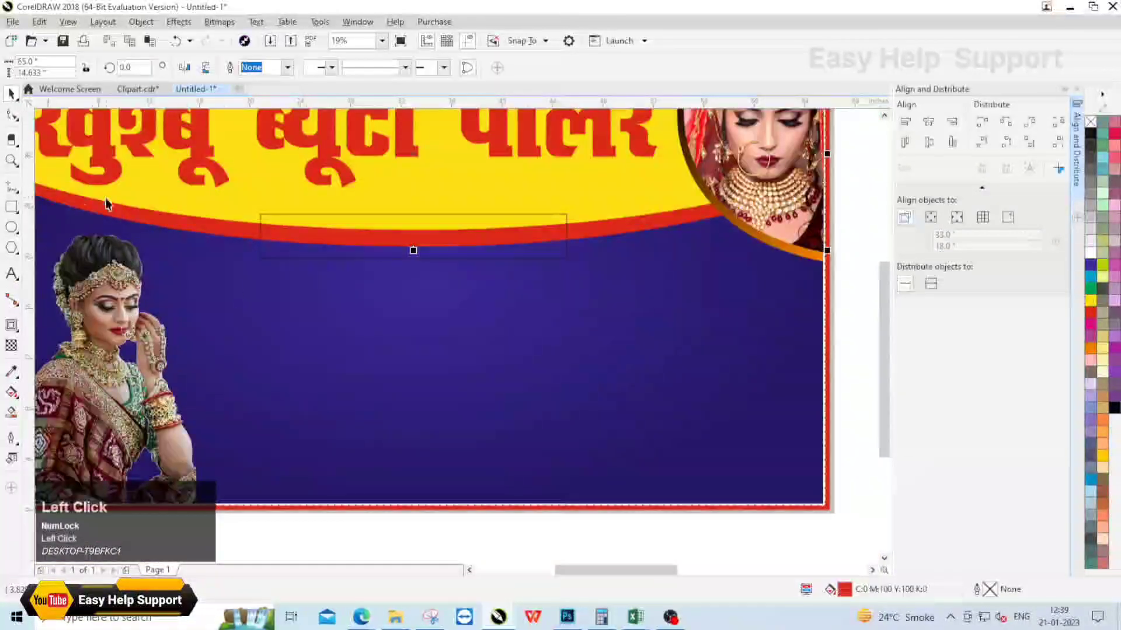
Round all corners of the rectangle below the heading to a radius of about 0.48 inches.
left_click(412, 228)
left_click(12, 115)
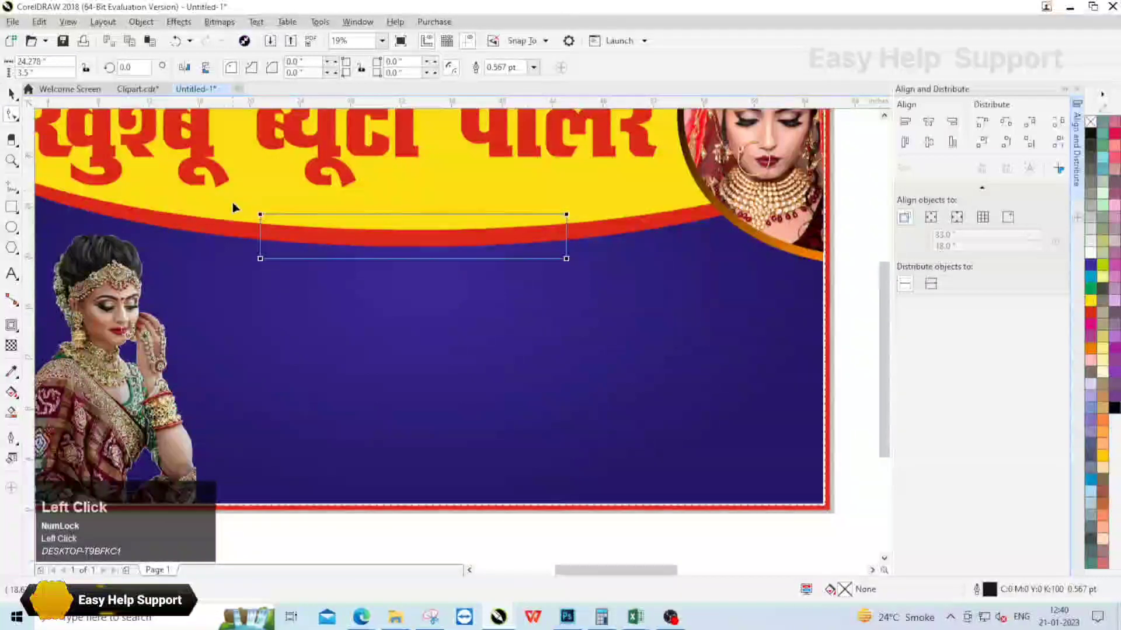
scroll(234, 205, "up", 2)
left_click(291, 227)
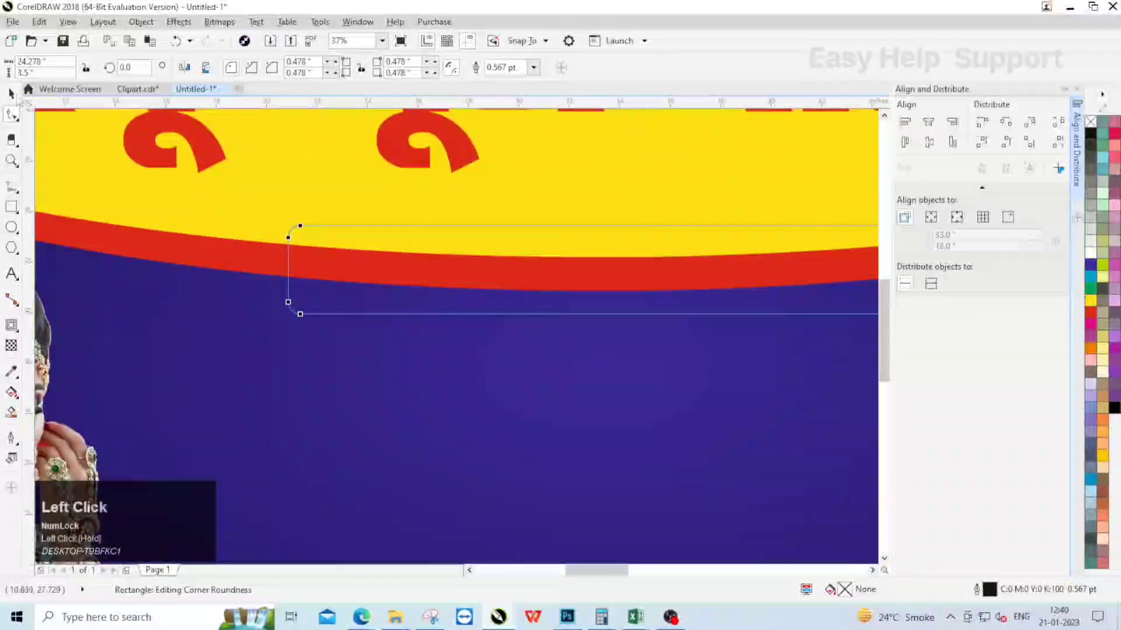
left_click(11, 93)
Duplicate the rounded rectangle as a roughly square shape about 3.5 inches wide at its left end.
scroll(466, 255, "down", 2)
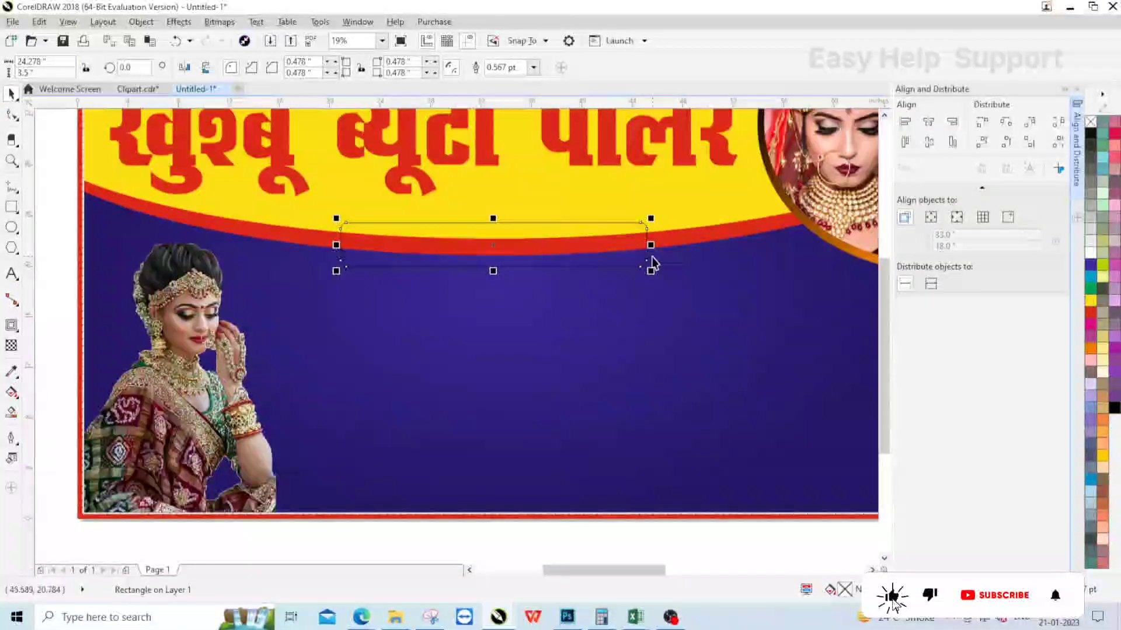
left_click_drag(650, 244, 492, 252)
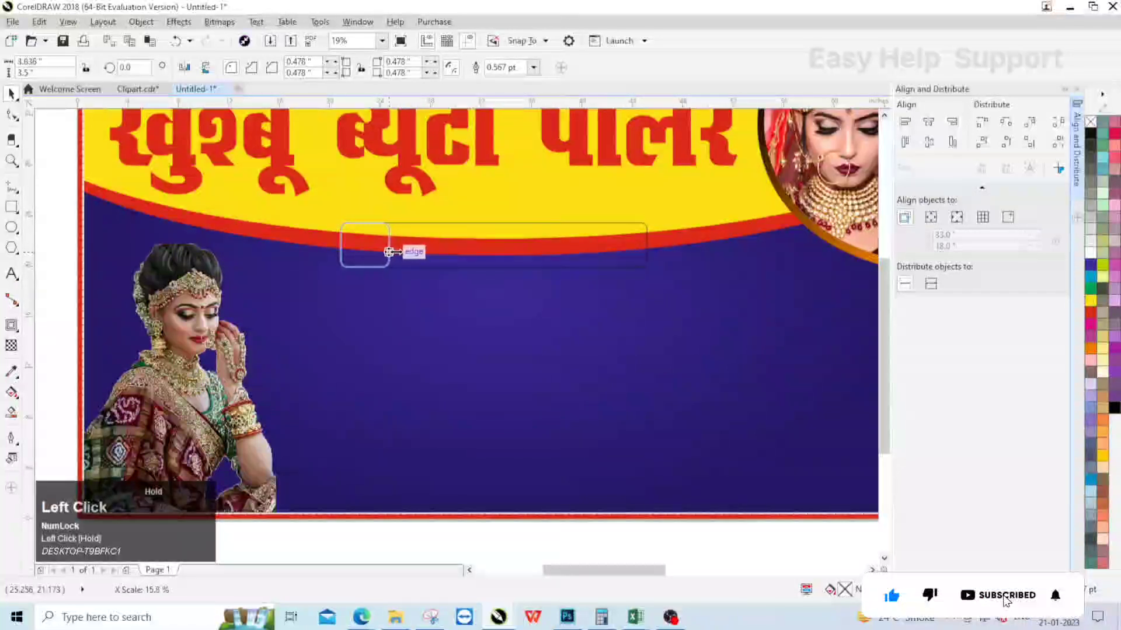
right_click(384, 251)
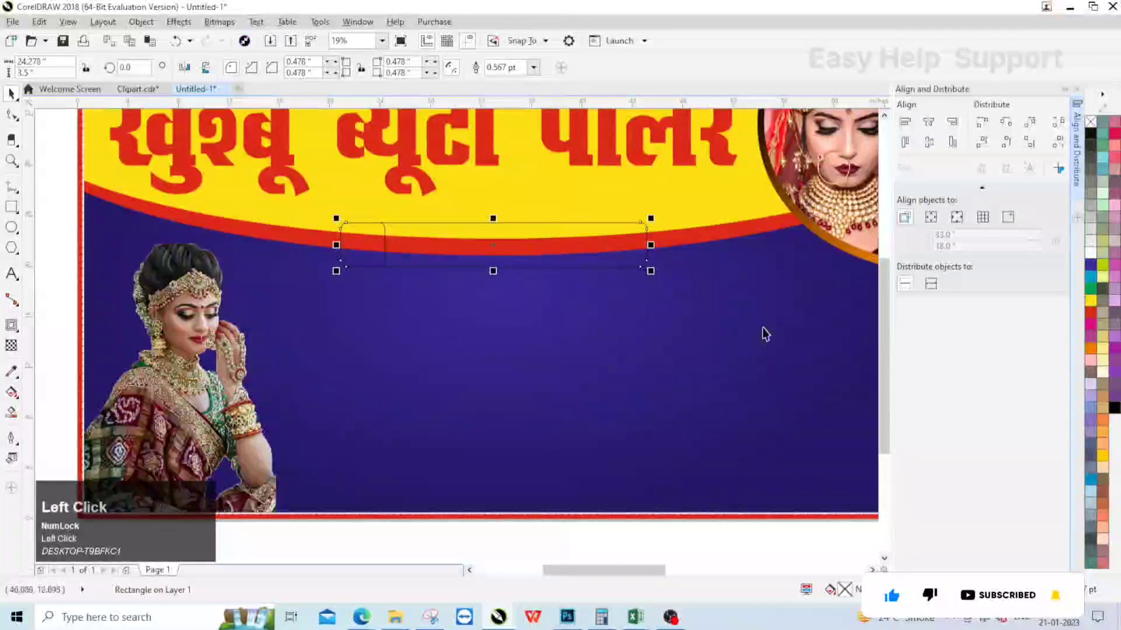
Fill the long rounded bar with cyan and the small square at its left end with white, both without outlines.
left_click(1090, 275)
right_click(1090, 121)
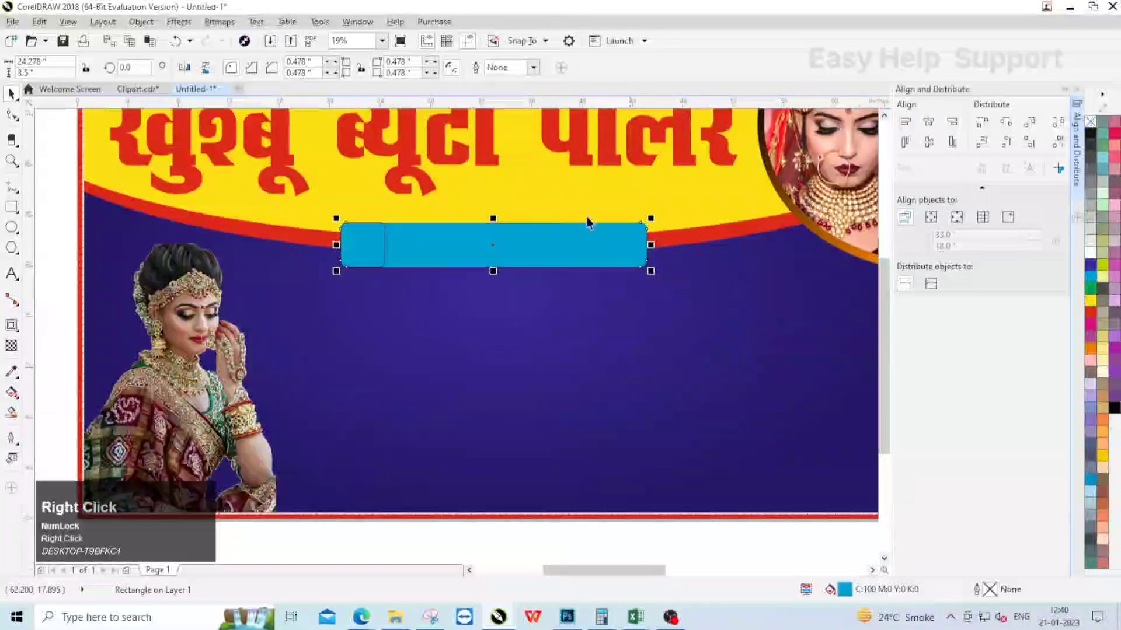
left_click(360, 245)
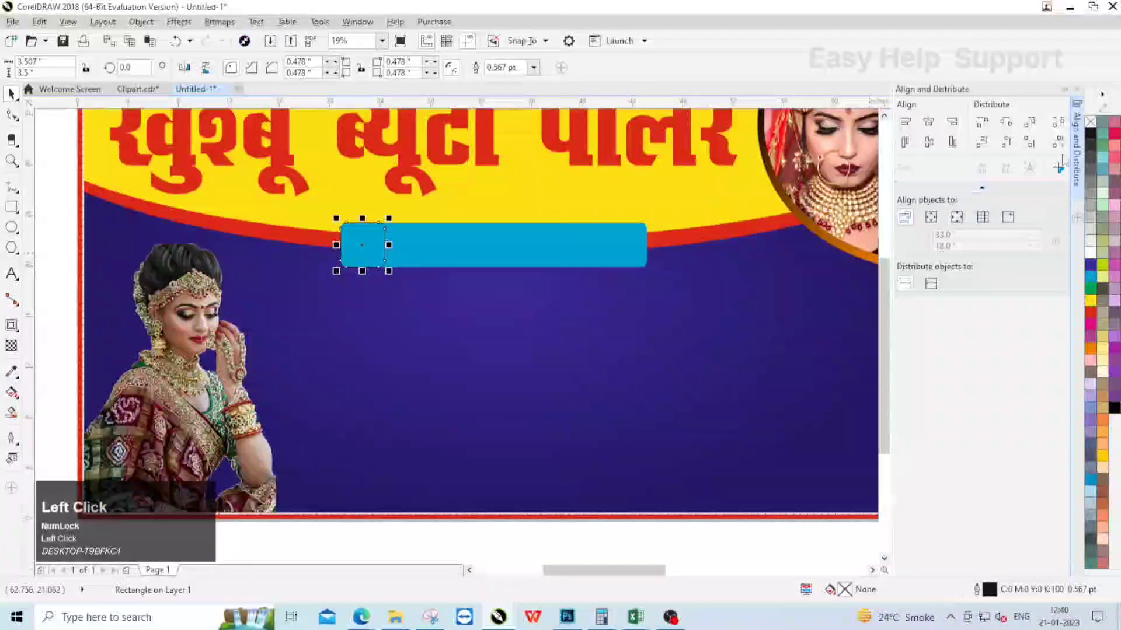
left_click(1092, 258)
Move the Hindi address line and its location icon from beside the banner to just above it.
scroll(475, 210, "down", 4)
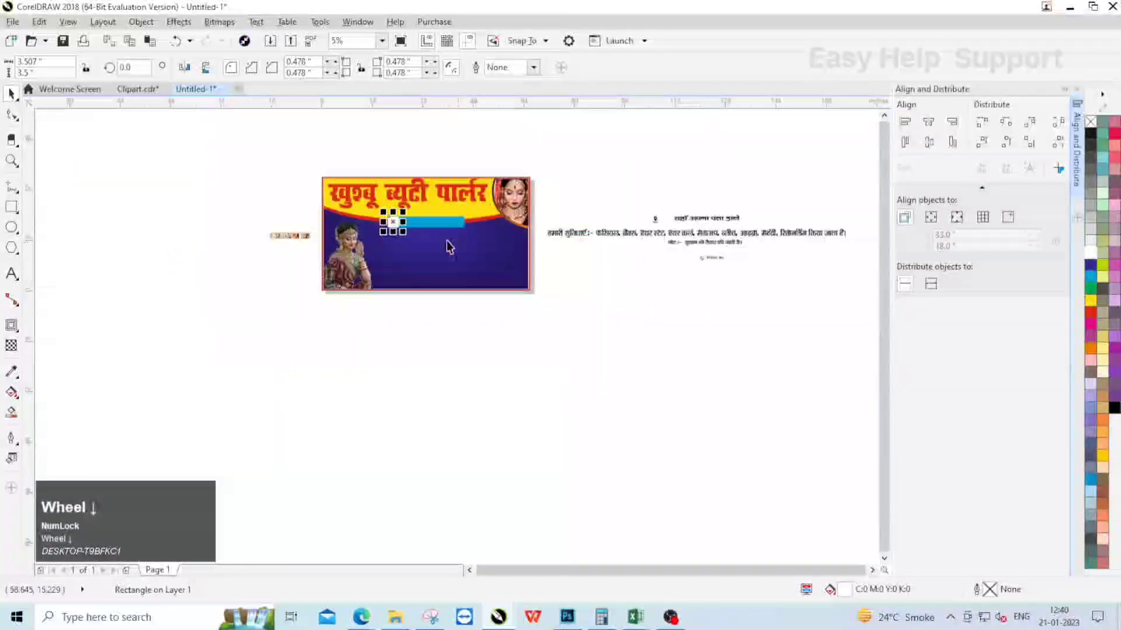
scroll(413, 221, "up", 1)
left_click(777, 220)
scroll(689, 239, "down", 1)
scroll(686, 224, "down", 1)
scroll(777, 216, "up", 1)
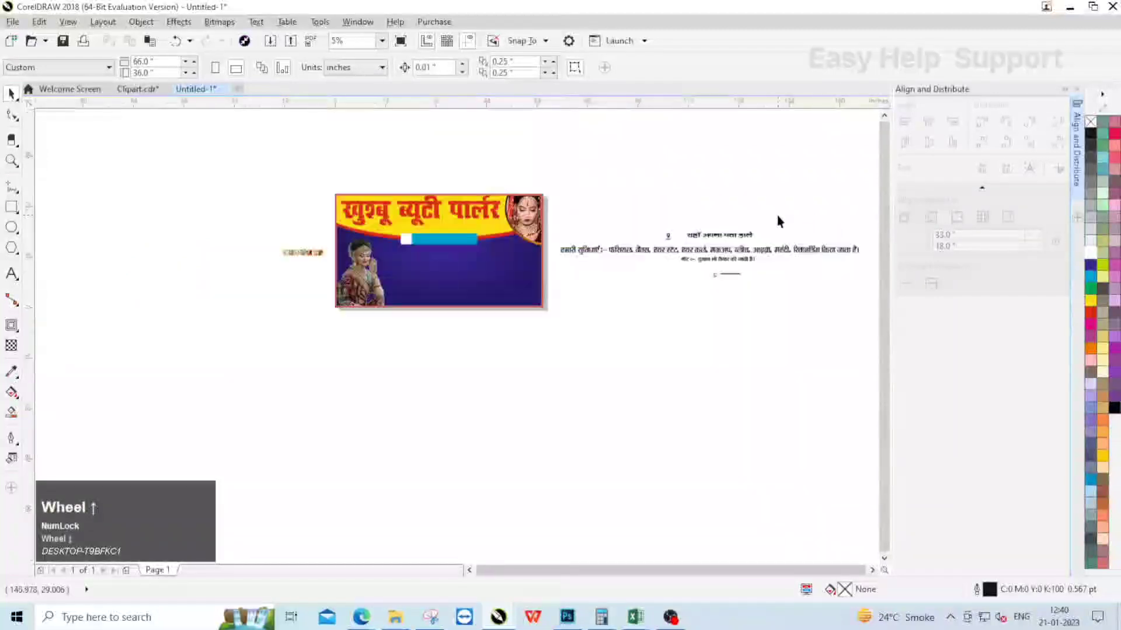
left_click_drag(640, 244, 641, 243)
scroll(433, 184, "up", 1)
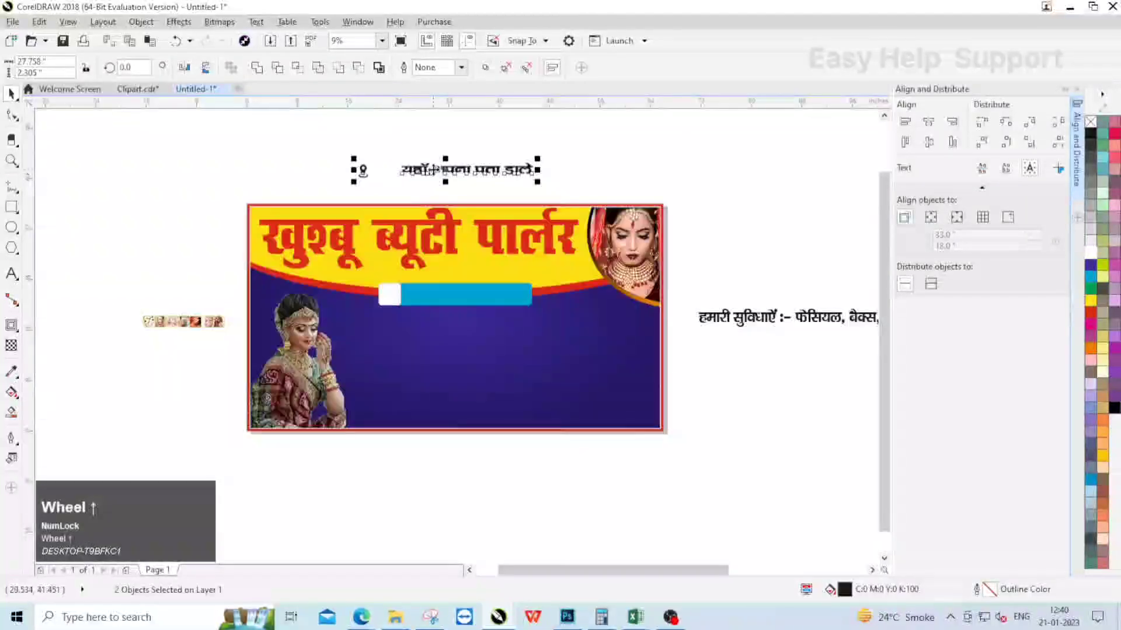
Bring the Hindi address line and its location icon to the front of the layer.
right_click(435, 172)
left_click(466, 384)
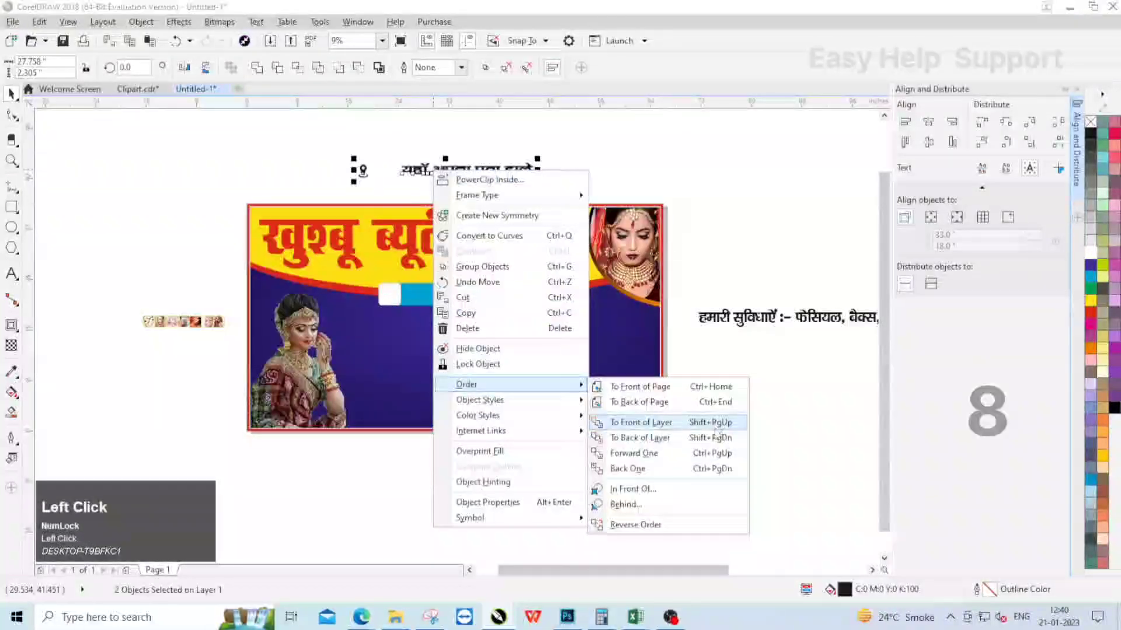
left_click(773, 436)
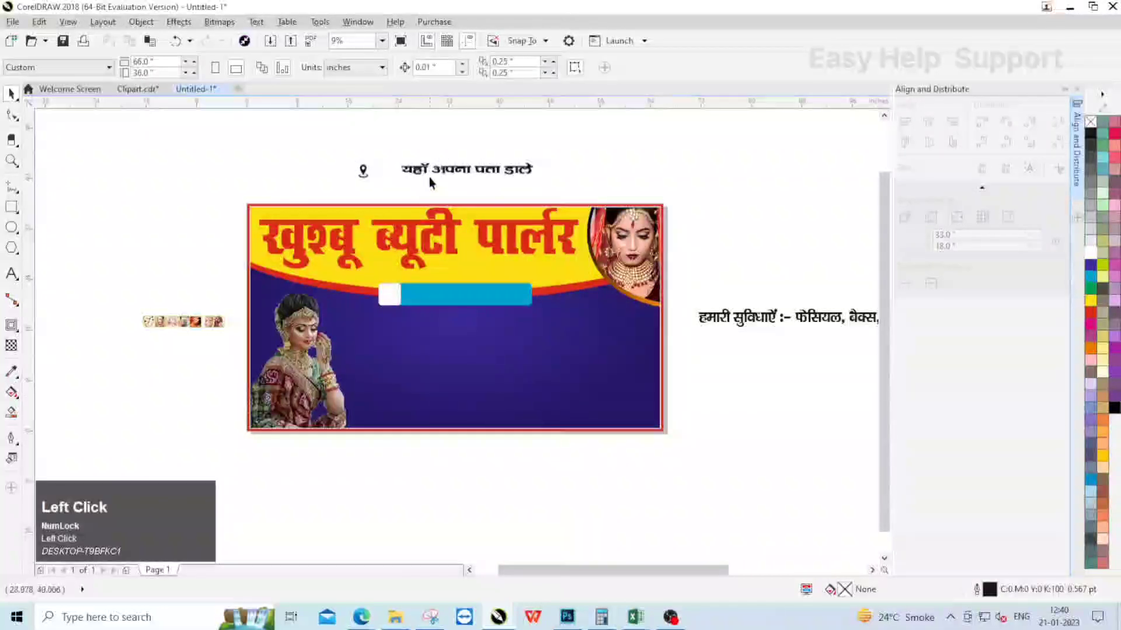
Centre the Hindi address line horizontally and vertically on the cyan bar below the heading.
left_click(443, 173)
scroll(461, 306, "up", 1)
left_click(460, 292, "shift")
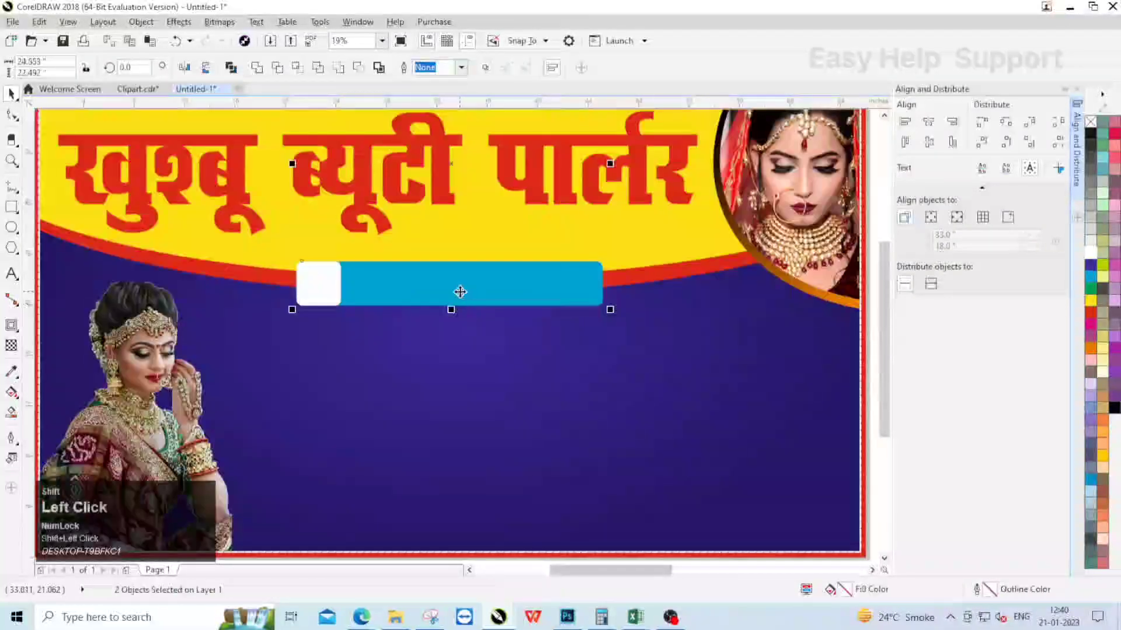
left_click(928, 142)
left_click(929, 122)
scroll(286, 239, "down", 1)
left_click(405, 298)
Fit the address text within the cyan part of the bar at about 19 inches wide and fill it white.
scroll(400, 287, "up", 2)
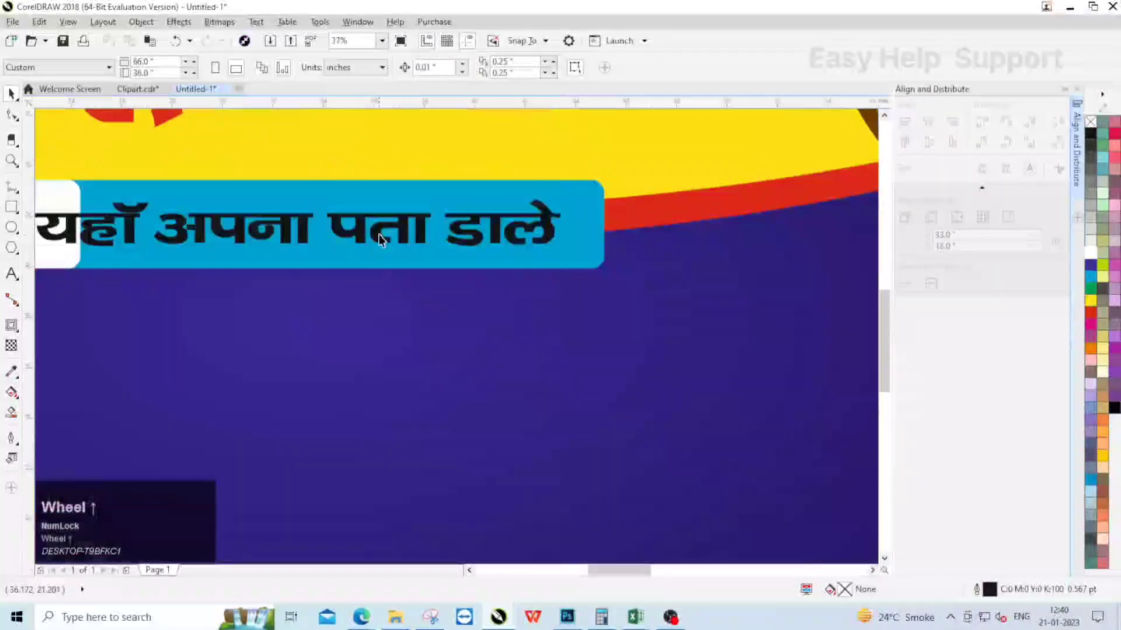
left_click_drag(360, 217, 396, 217)
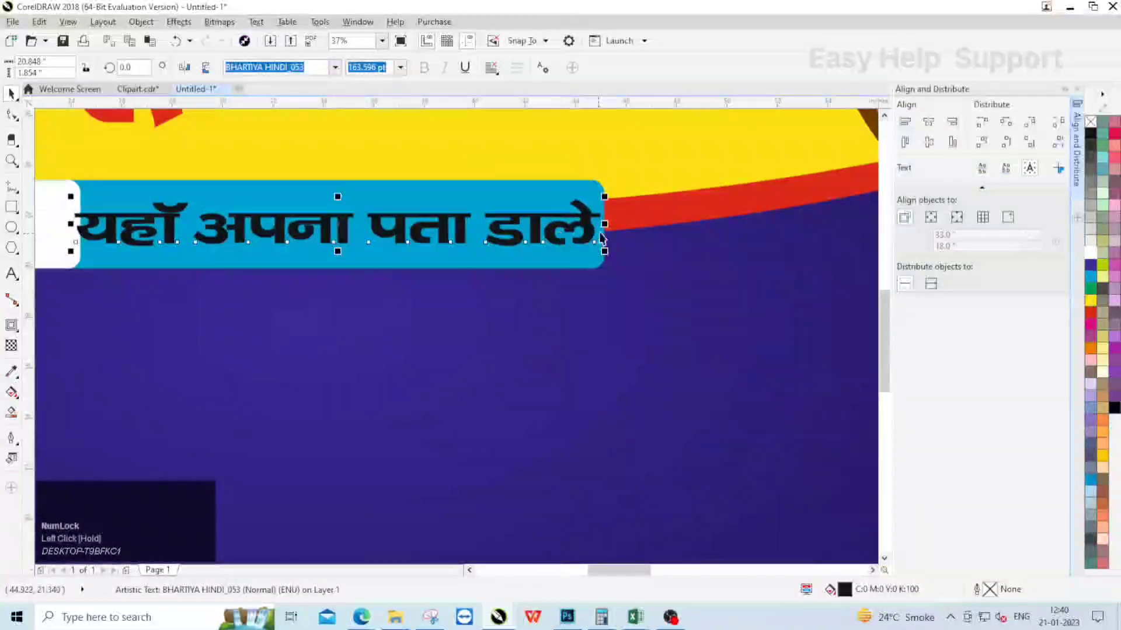
left_click_drag(595, 228, 576, 224)
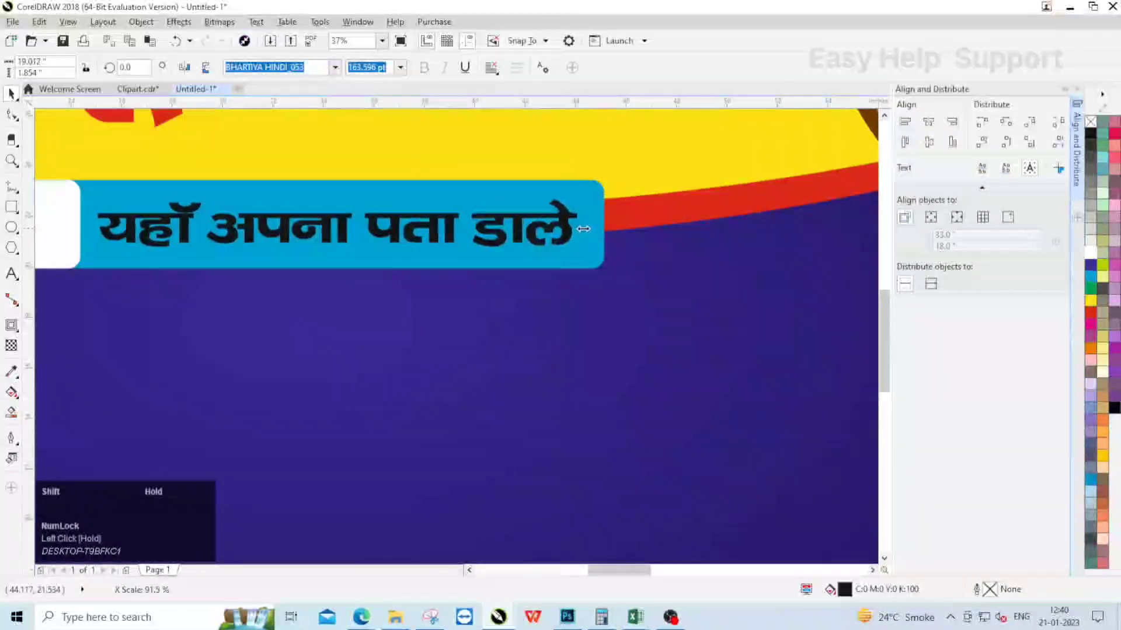
left_click(1099, 245)
Centre the location icon horizontally and vertically on the white square beside the address text.
scroll(547, 300, "down", 3)
left_click(401, 154)
scroll(409, 240, "up", 1)
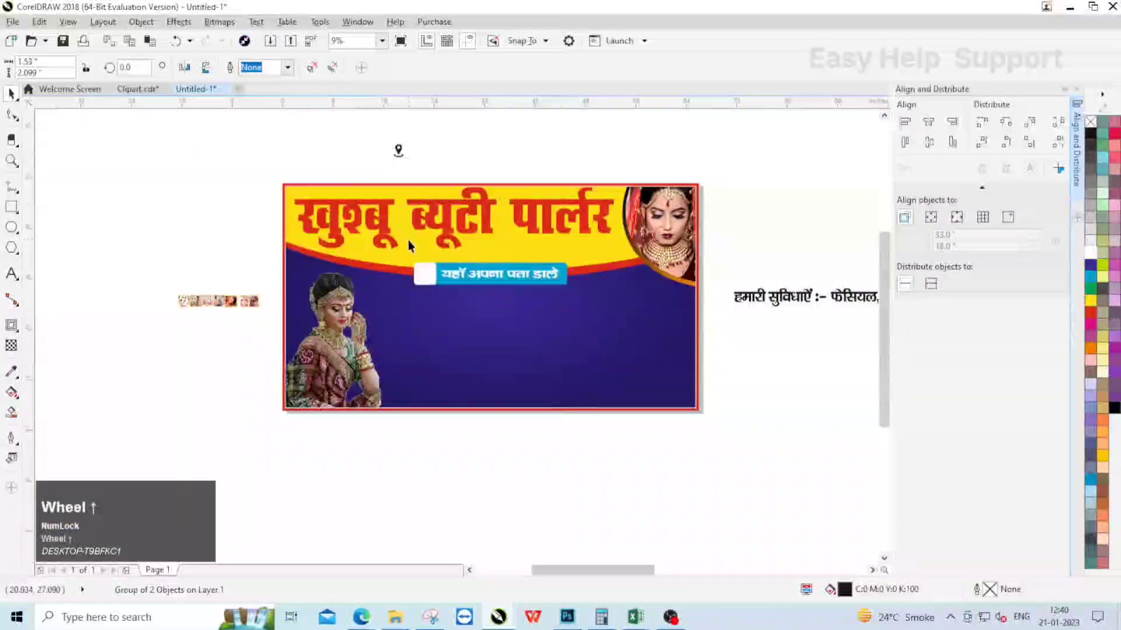
left_click(449, 303, "shift")
left_click(929, 142)
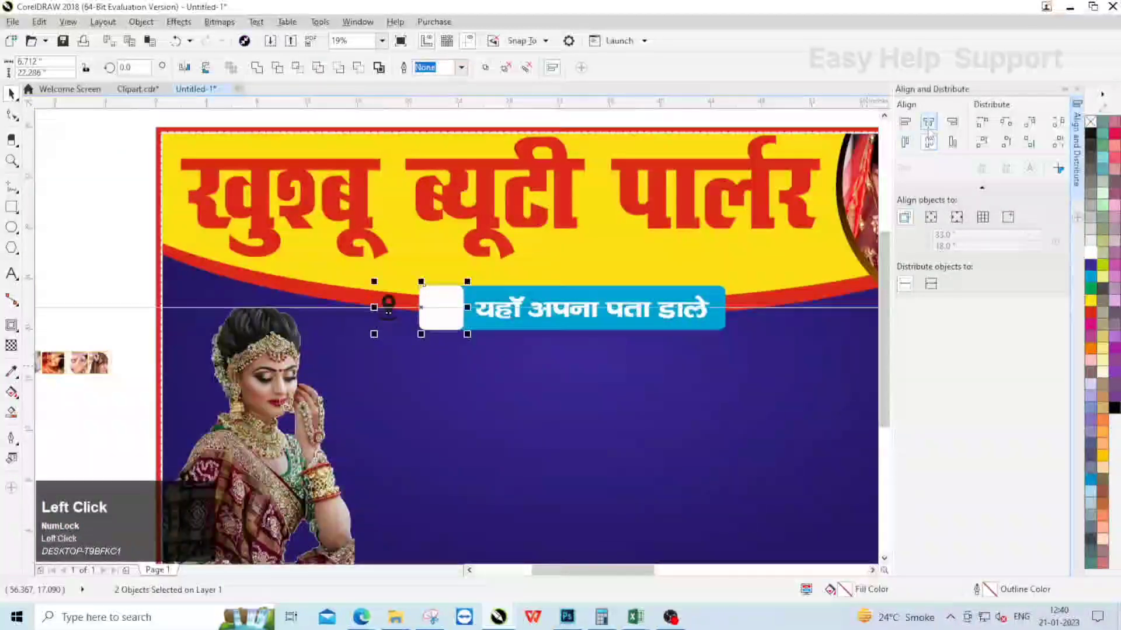
left_click(929, 122)
scroll(508, 269, "down", 1)
left_click(283, 250)
Enlarge the location icon to about 1.97 by 2.69 inches within the white square and fill it cyan.
scroll(444, 282, "up", 1)
scroll(521, 296, "up", 1)
left_click(516, 295)
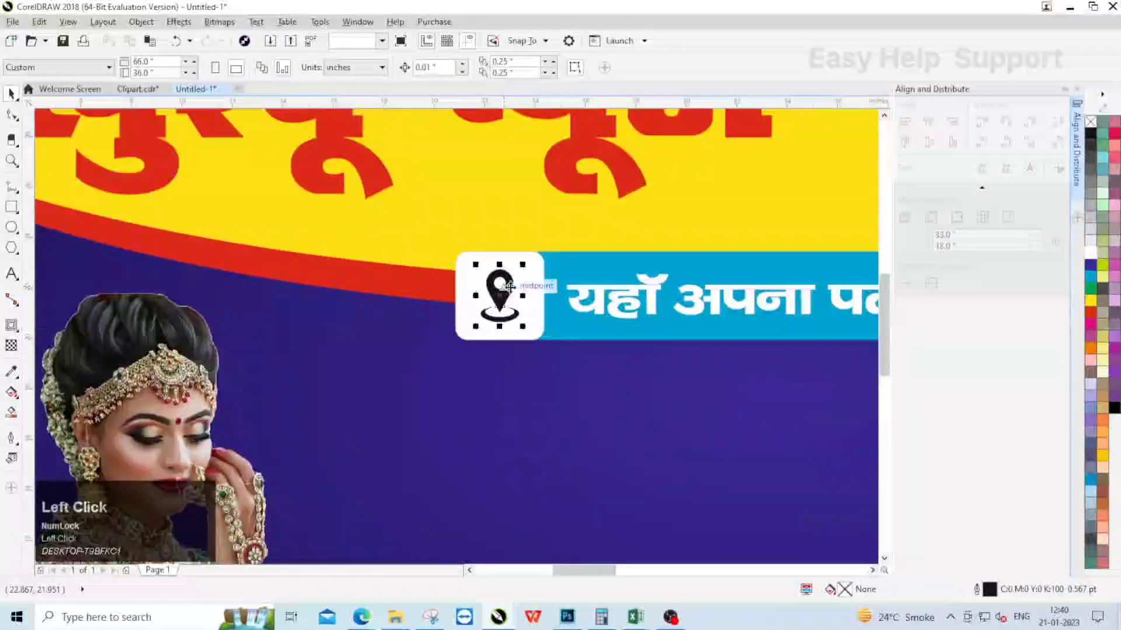
scroll(518, 262, "up", 1)
scroll(429, 284, "down", 1)
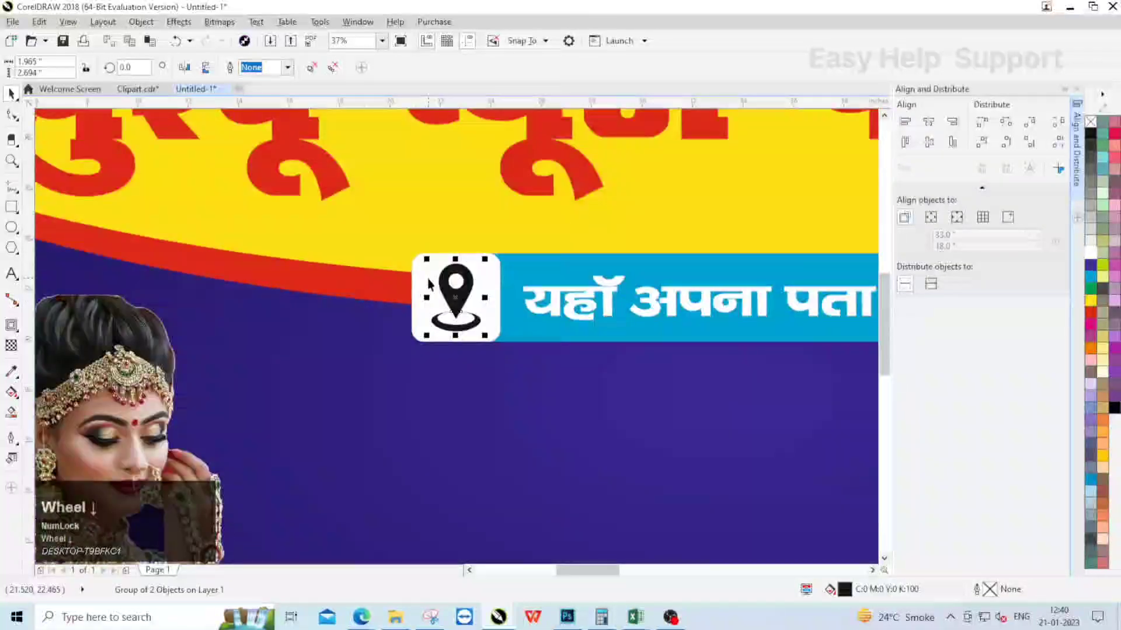
scroll(462, 266, "down", 2)
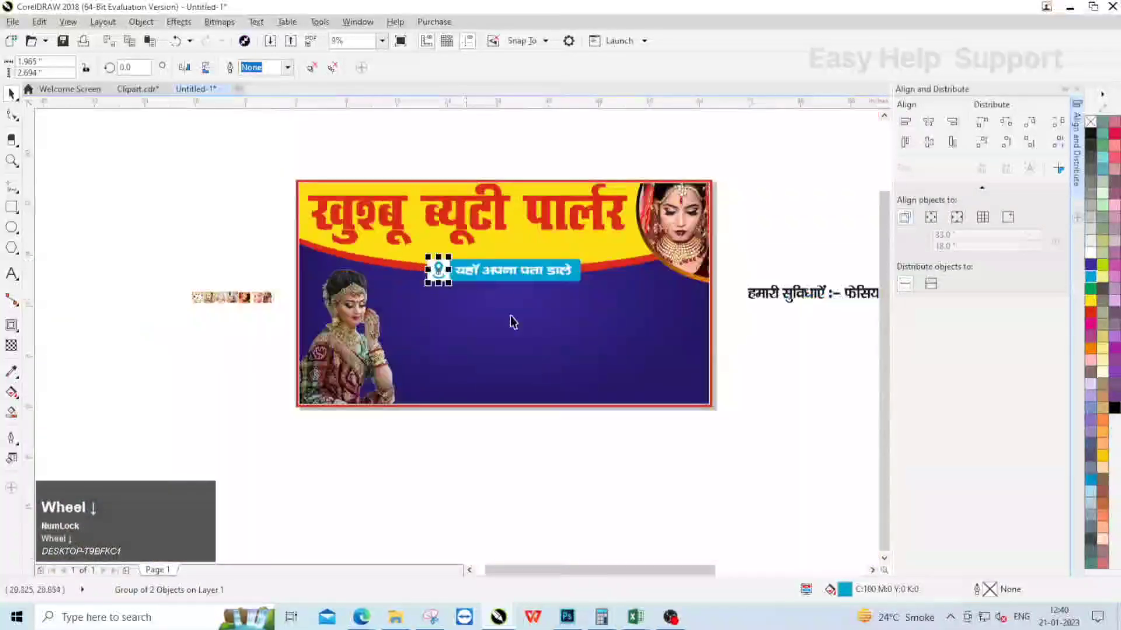
Move the whole address bar with its icon and text slightly upward below the heading.
left_click(414, 242)
scroll(598, 283, "up", 1)
left_click_drag(546, 214, 244, 268)
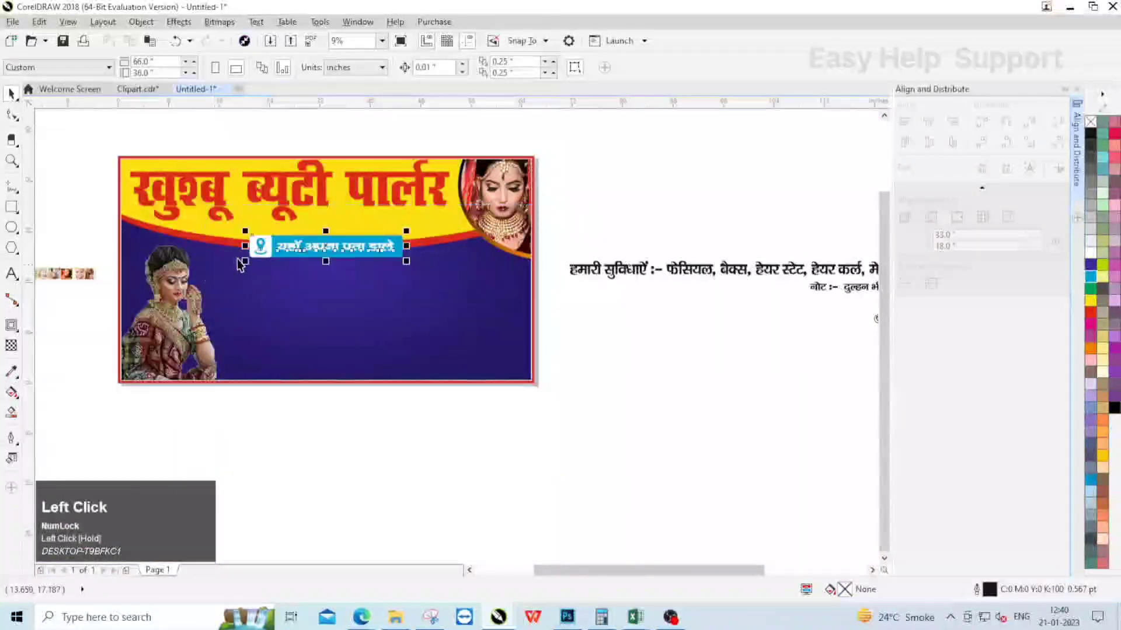
scroll(326, 240, "up", 2)
left_click_drag(357, 263, 349, 250)
scroll(349, 251, "down", 3)
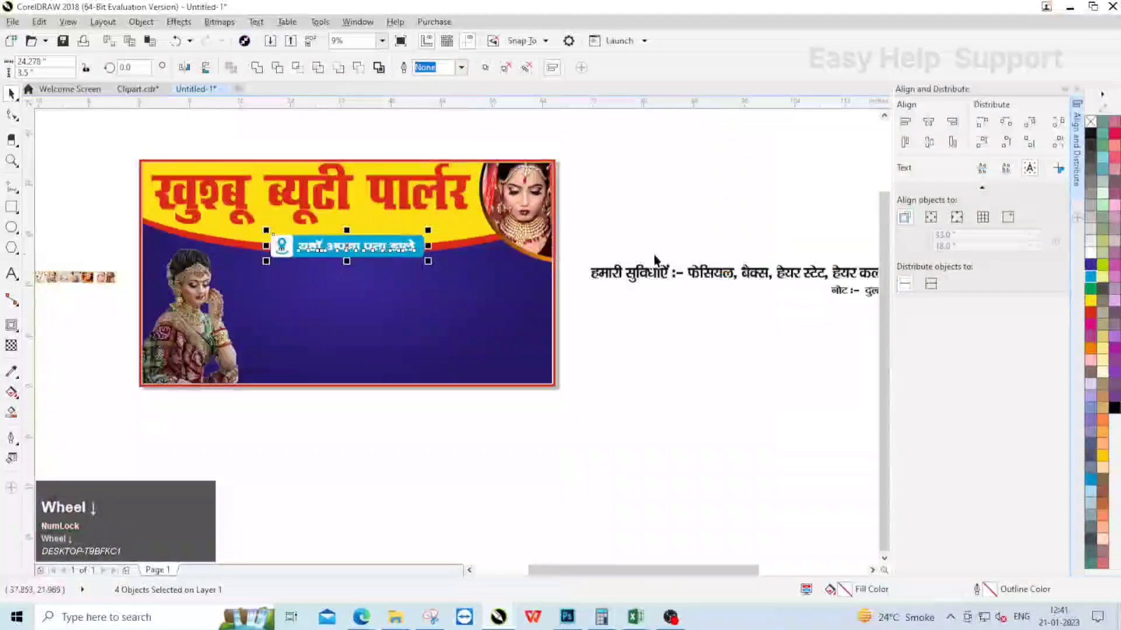
Move the Hindi services text onto the banner below the address bar and break it into two lines after "हेयर कर्ल,".
left_click_drag(648, 268, 475, 272)
scroll(478, 268, "up", 3)
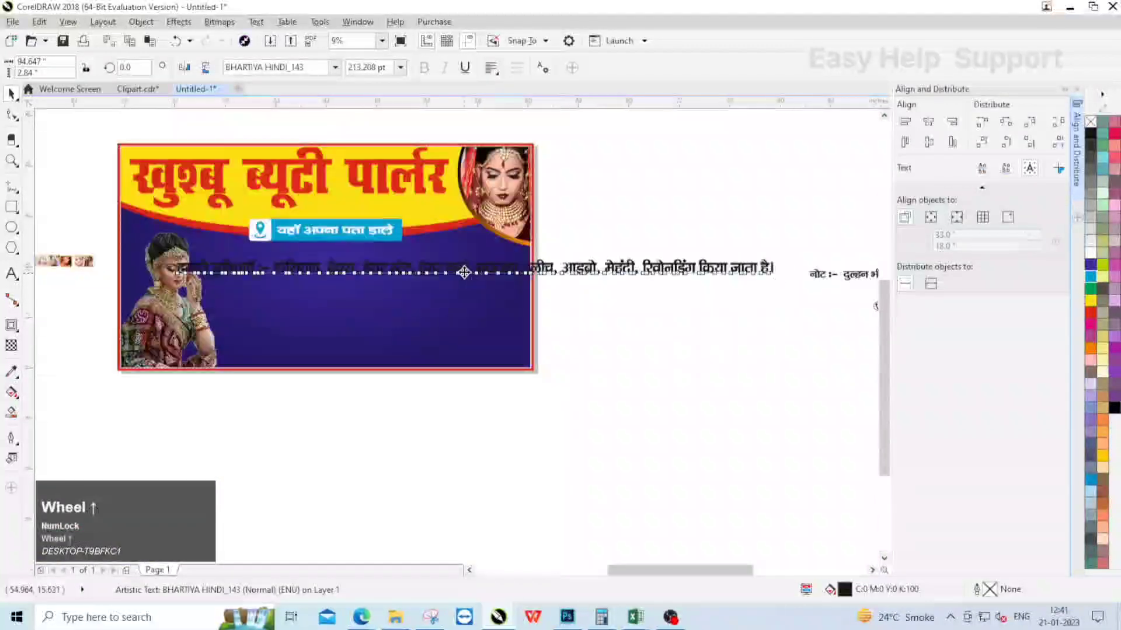
left_click(493, 264)
key("Return")
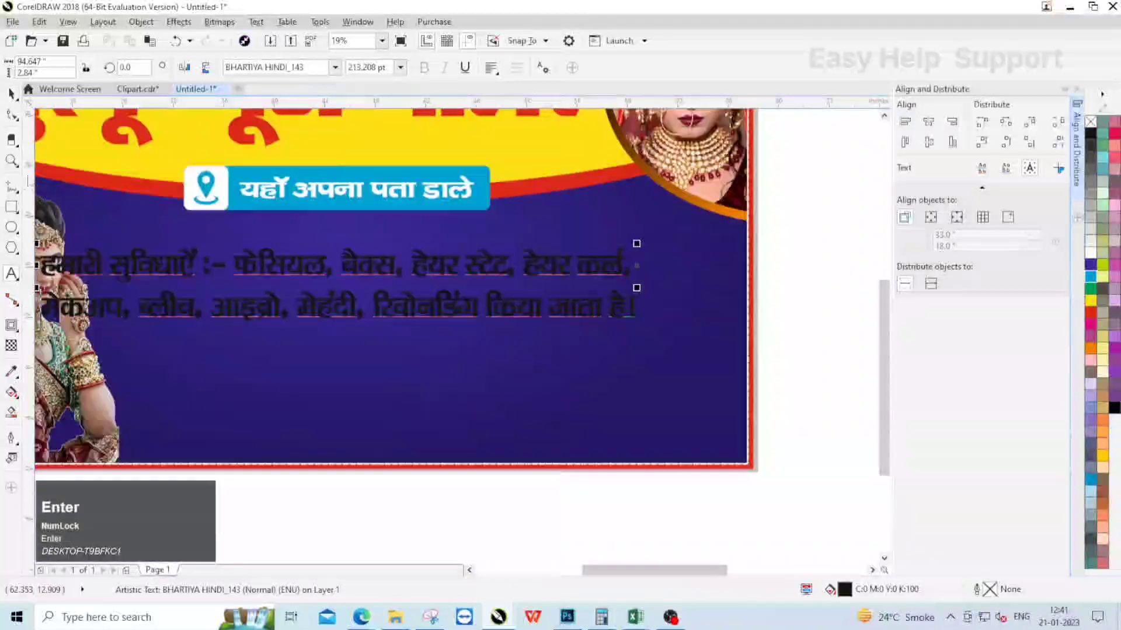
Fit the two-line services text beside the standing bride at about 48.9 inches wide and fill it white.
left_click(11, 94)
scroll(291, 241, "down", 1)
left_click_drag(296, 254, 330, 243)
scroll(194, 281, "up", 1)
left_click_drag(814, 275, 835, 285)
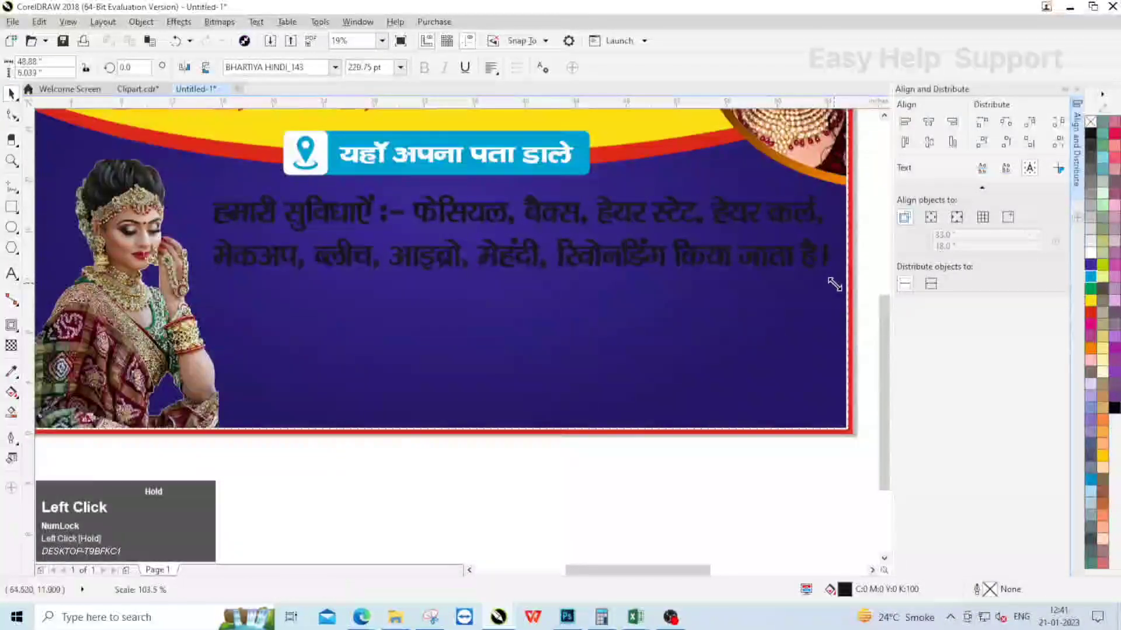
left_click(1090, 254)
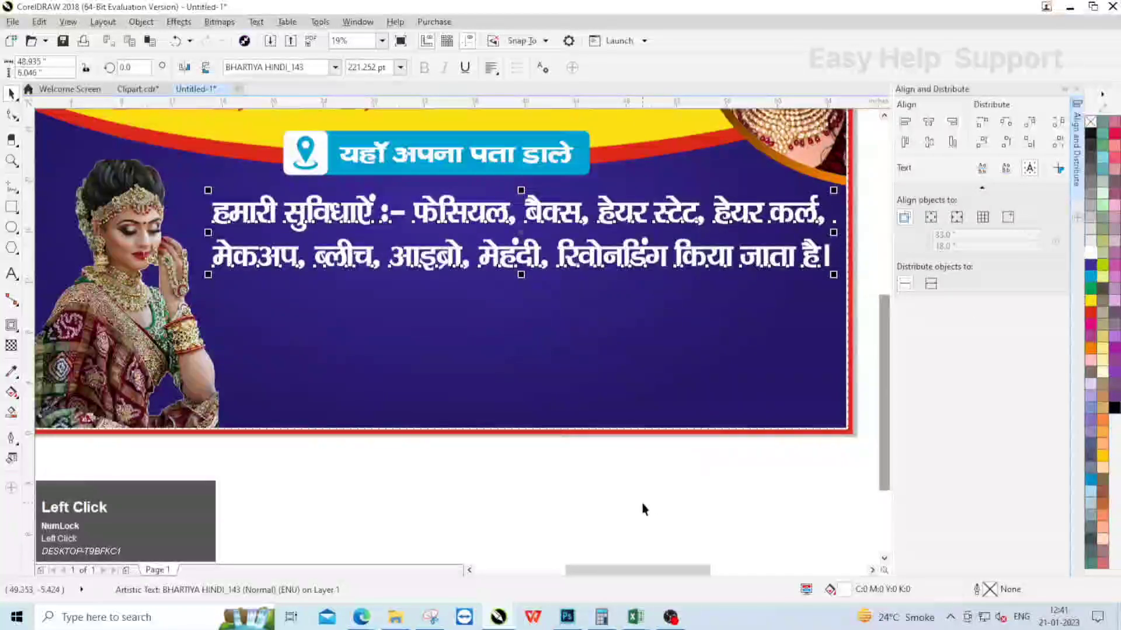
Colour the words "हमारी सुविधाऐं :-" at the start of the services text yellow.
left_click(643, 508)
double_click(403, 212)
left_click_drag(402, 212, 181, 210)
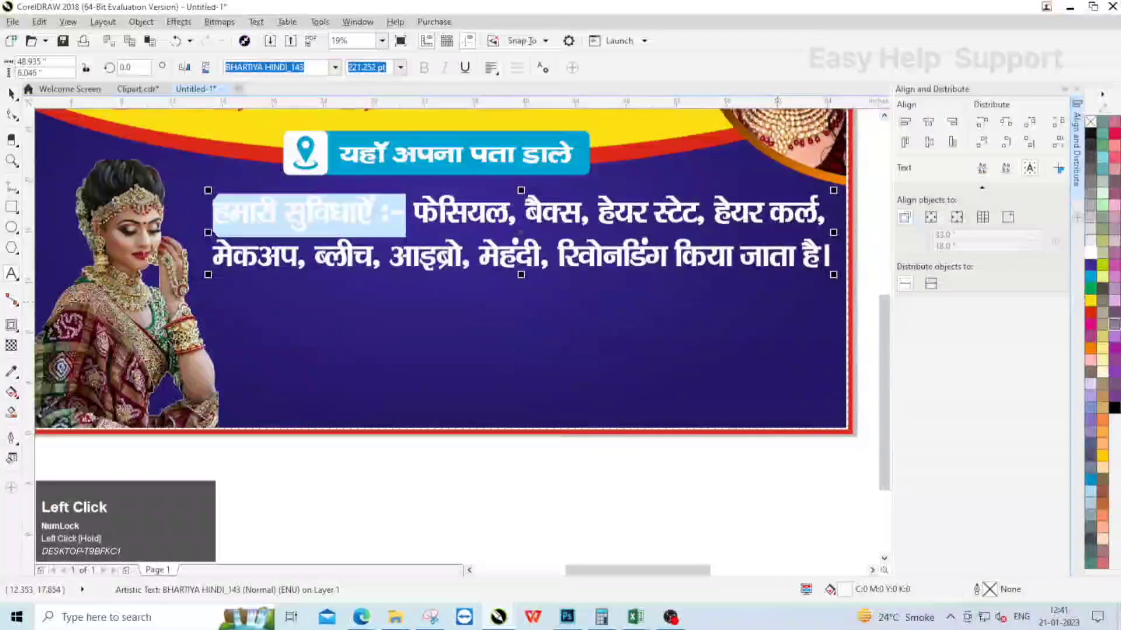
left_click(1091, 301)
left_click(12, 94)
scroll(423, 273, "down", 1)
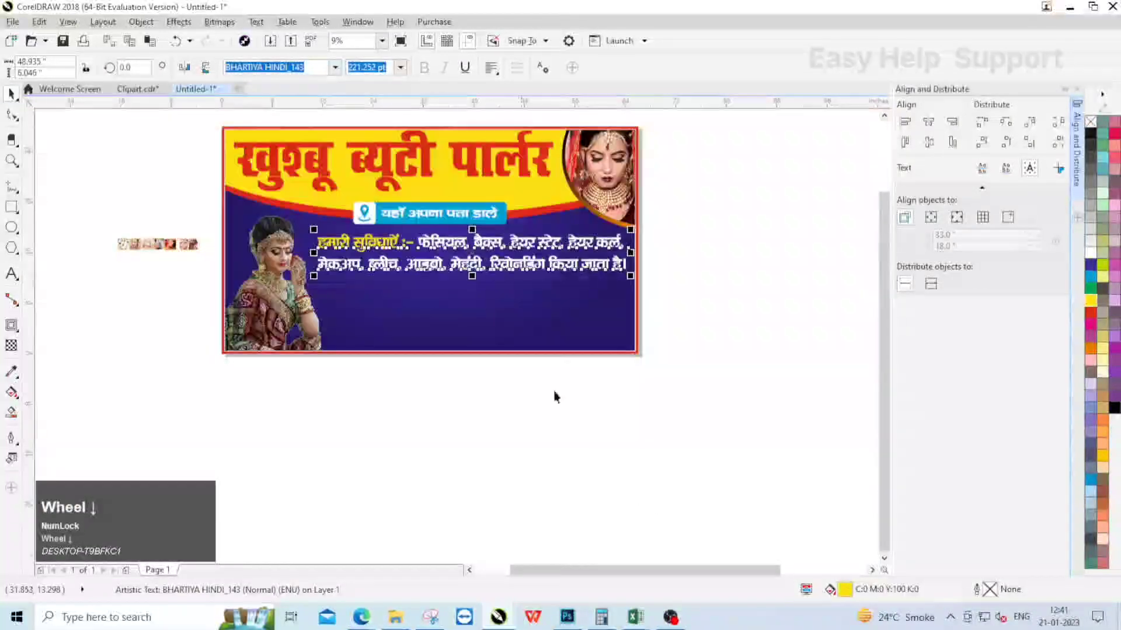
Move the seven beauty photos below the services text and enlarge the row to about 46.6 inches wide.
left_click(555, 394)
scroll(385, 209, "down", 1)
scroll(278, 233, "up", 1)
left_click(288, 238)
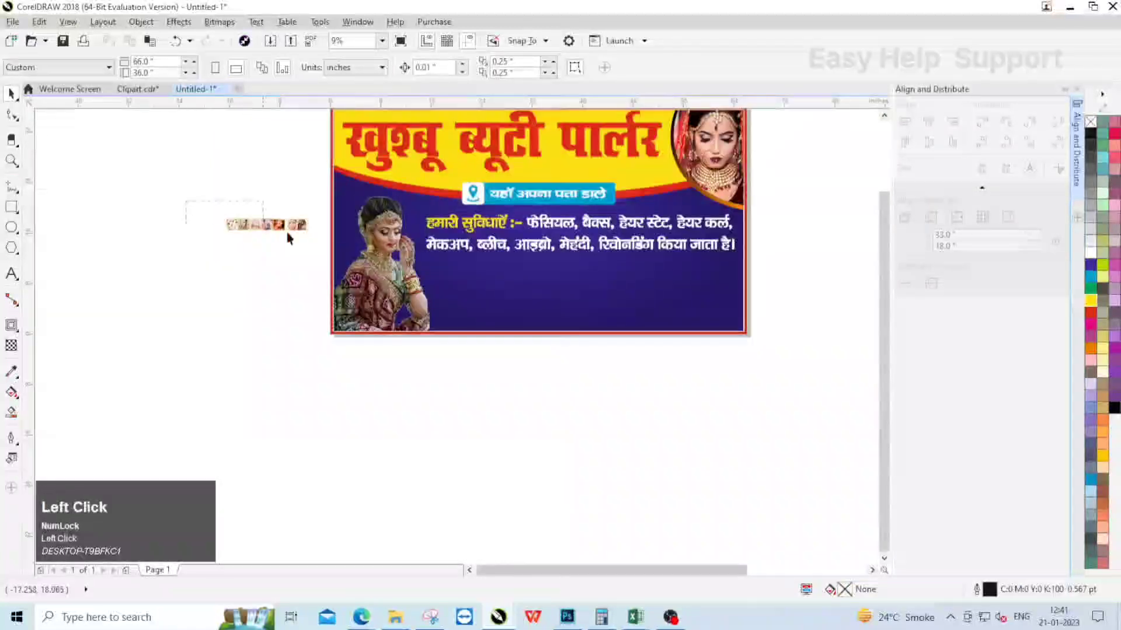
left_click_drag(300, 236, 736, 327)
scroll(654, 277, "up", 1)
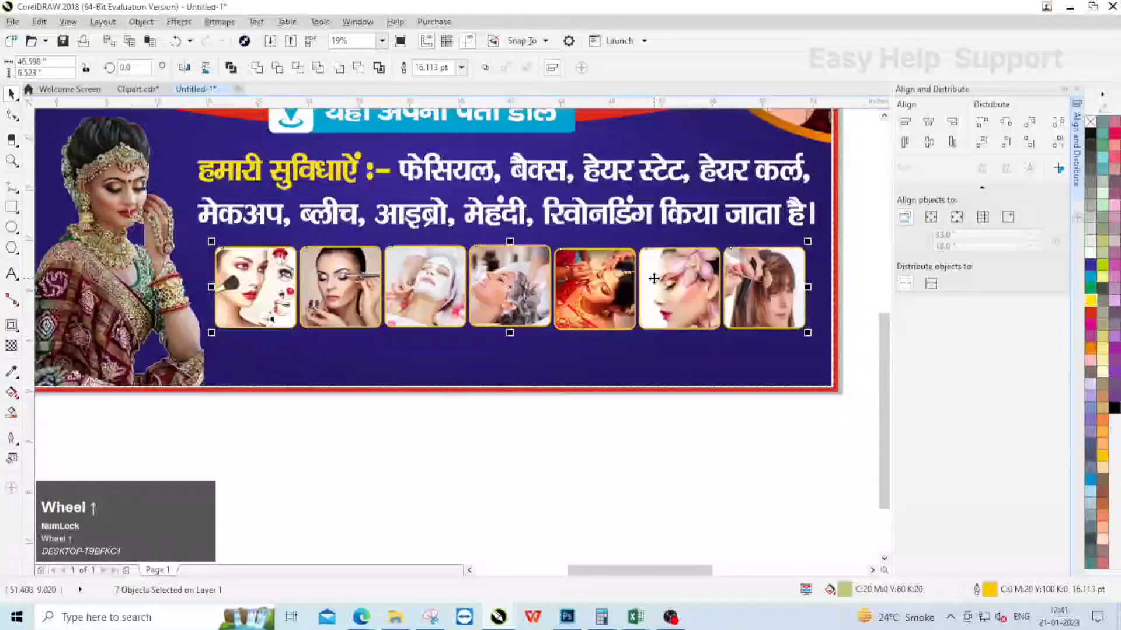
left_click_drag(654, 278, 652, 268)
scroll(510, 270, "down", 1)
left_click(450, 234)
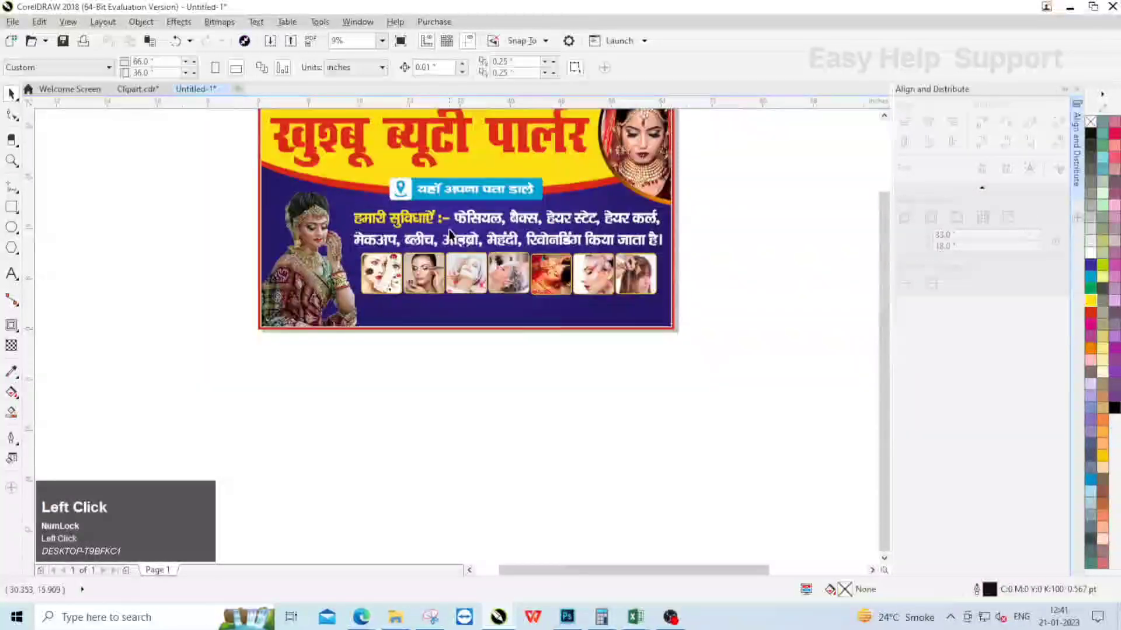
Move the Hindi note line, the phone icon and the "Mobile No." text to just below the banner.
scroll(450, 232, "down", 1)
scroll(723, 245, "up", 1)
left_click_drag(595, 198, 593, 196)
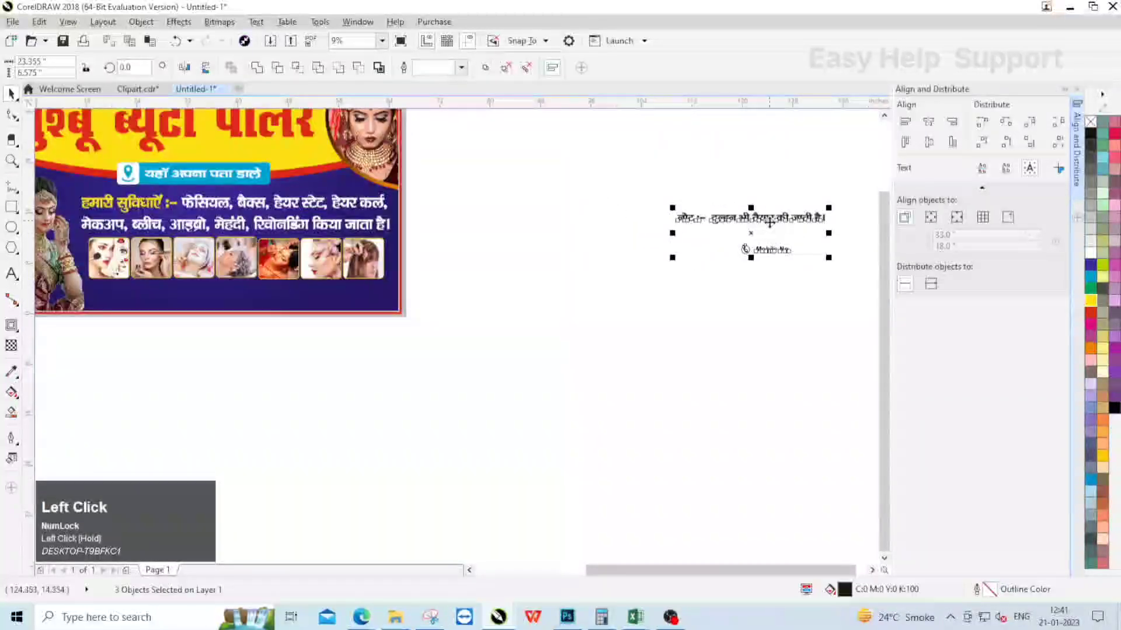
left_click_drag(753, 217, 210, 343)
scroll(560, 278, "down", 1)
scroll(384, 302, "up", 1)
left_click(603, 374)
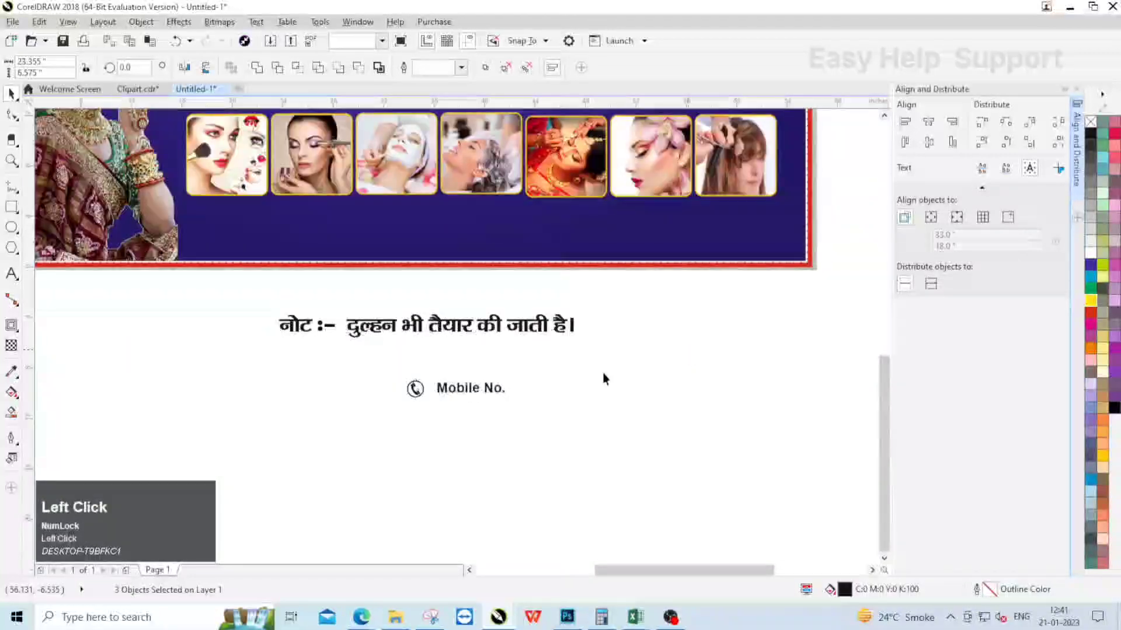
Draw a rectangle about 20.6 by 3 inches below the photo row, beside the standing bride.
left_click(12, 207)
scroll(236, 213, "up", 1)
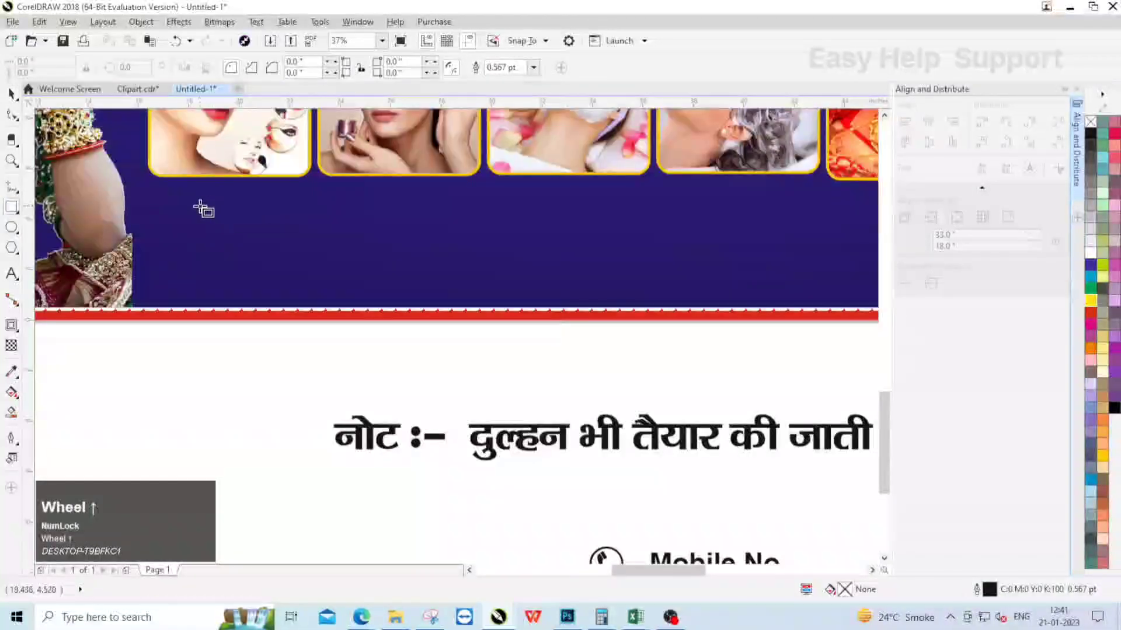
left_click_drag(198, 206, 719, 283)
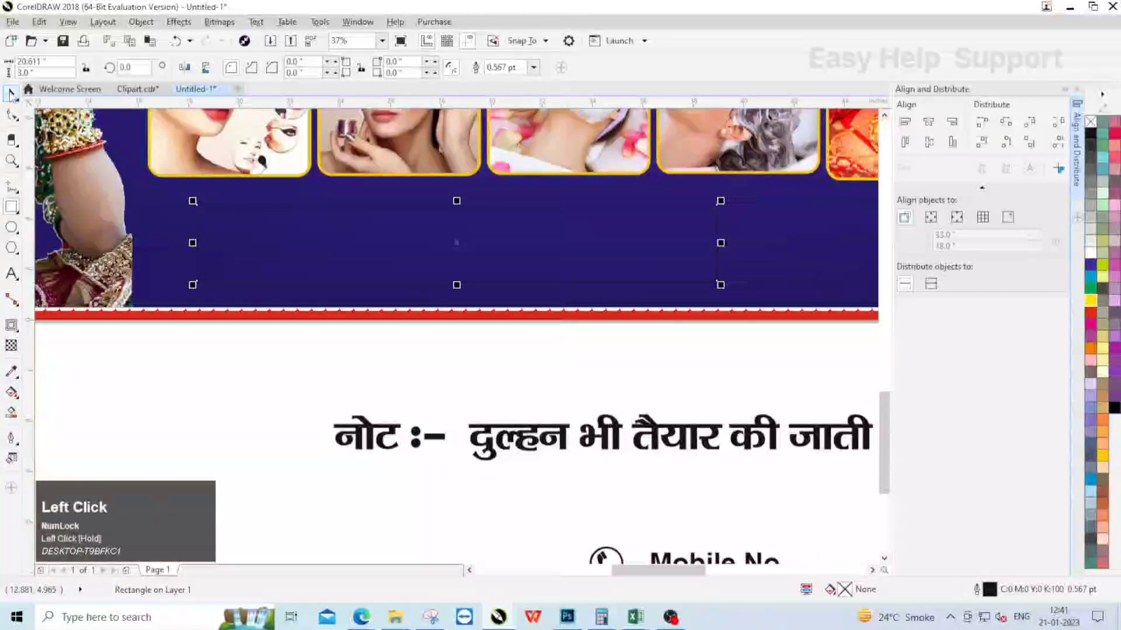
Skew the rectangle below the photos into a parallelogram about 22 inches wide and fill it red without an outline.
left_click(464, 246)
scroll(458, 202, "up", 1)
left_click_drag(459, 202, 388, 205)
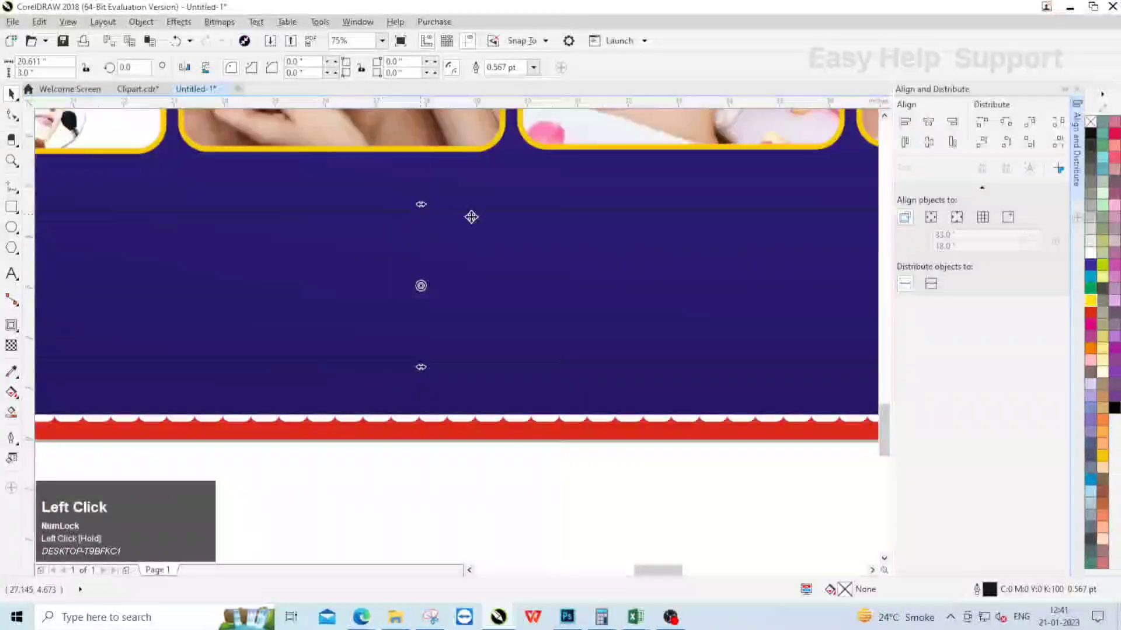
scroll(479, 224, "down", 1)
scroll(477, 250, "up", 1)
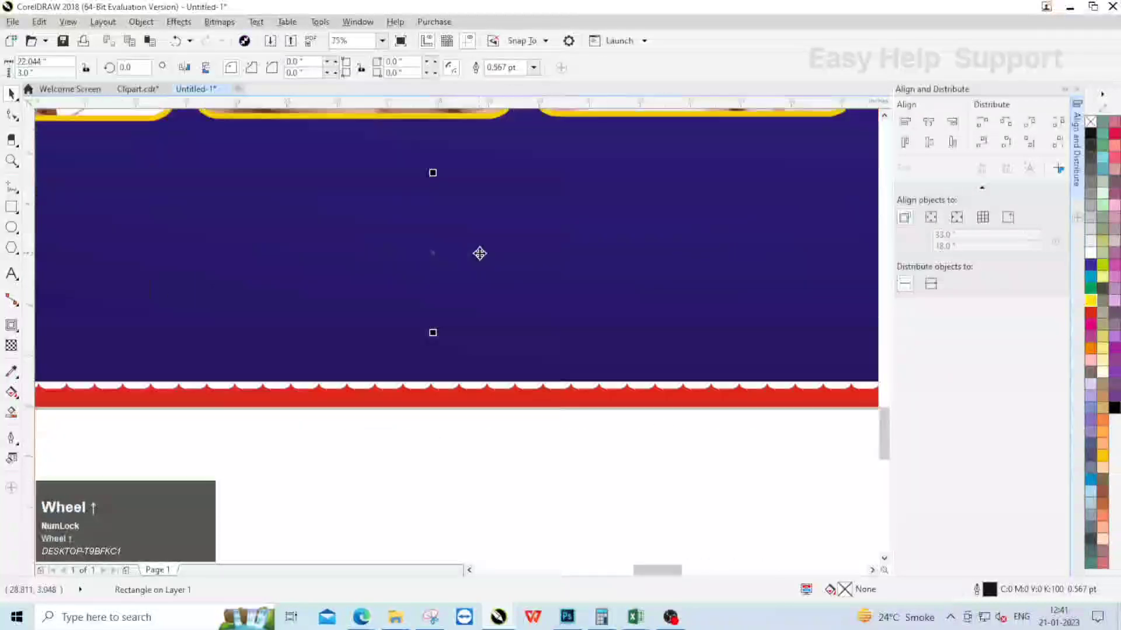
left_click(481, 256)
scroll(466, 233, "down", 1)
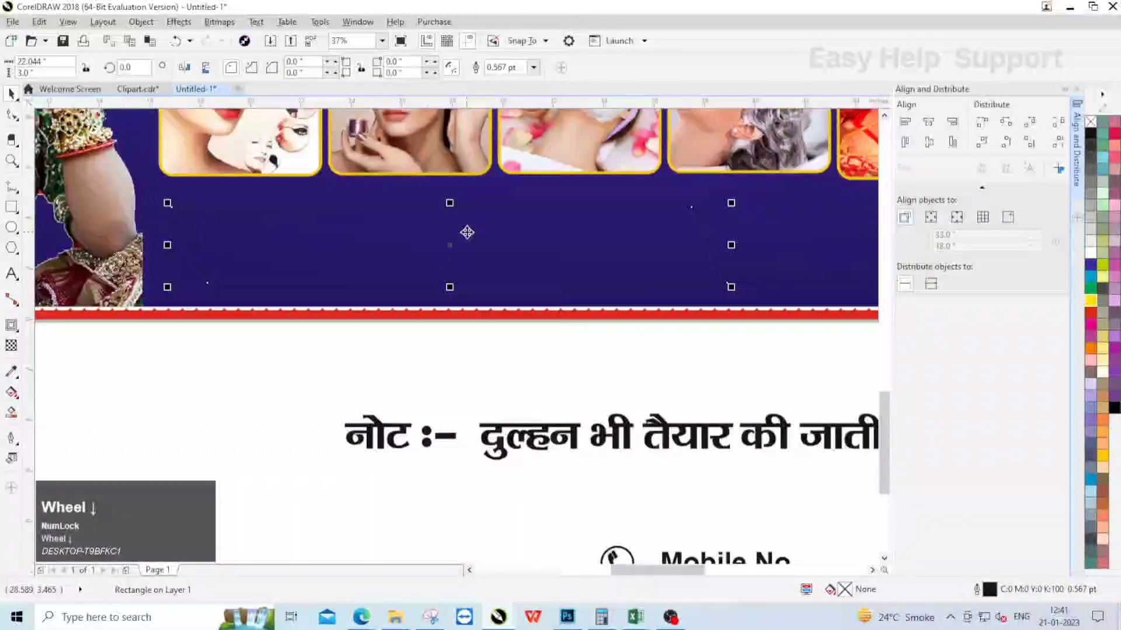
left_click(1090, 313)
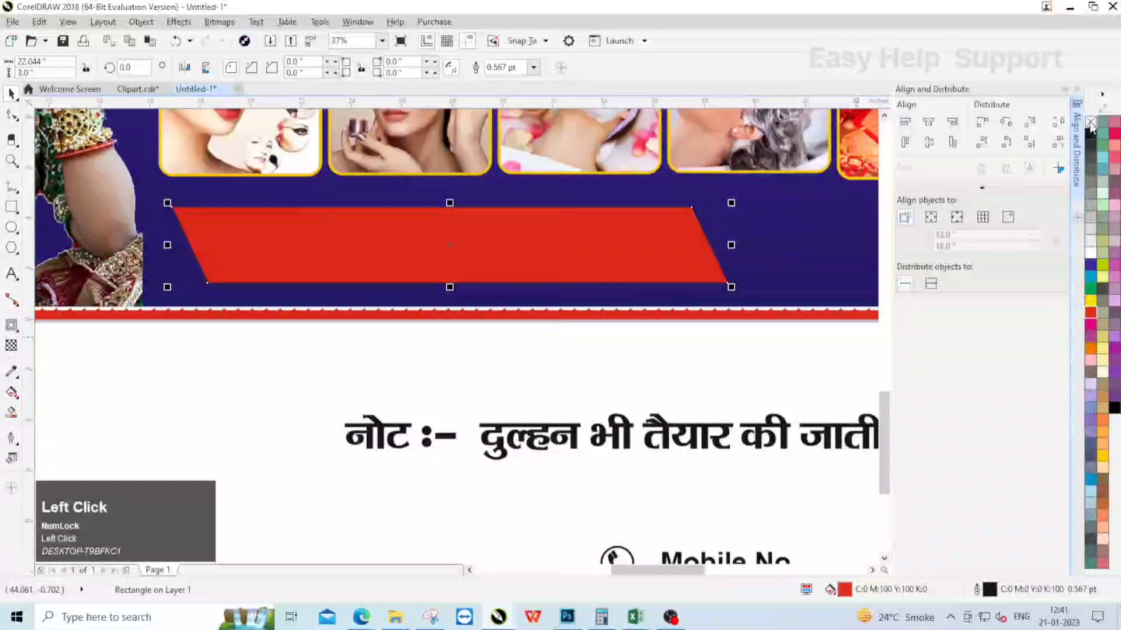
Duplicate the red parallelogram in place, mirror the copy horizontally and fill it yellow.
right_click(527, 244)
left_click(516, 377)
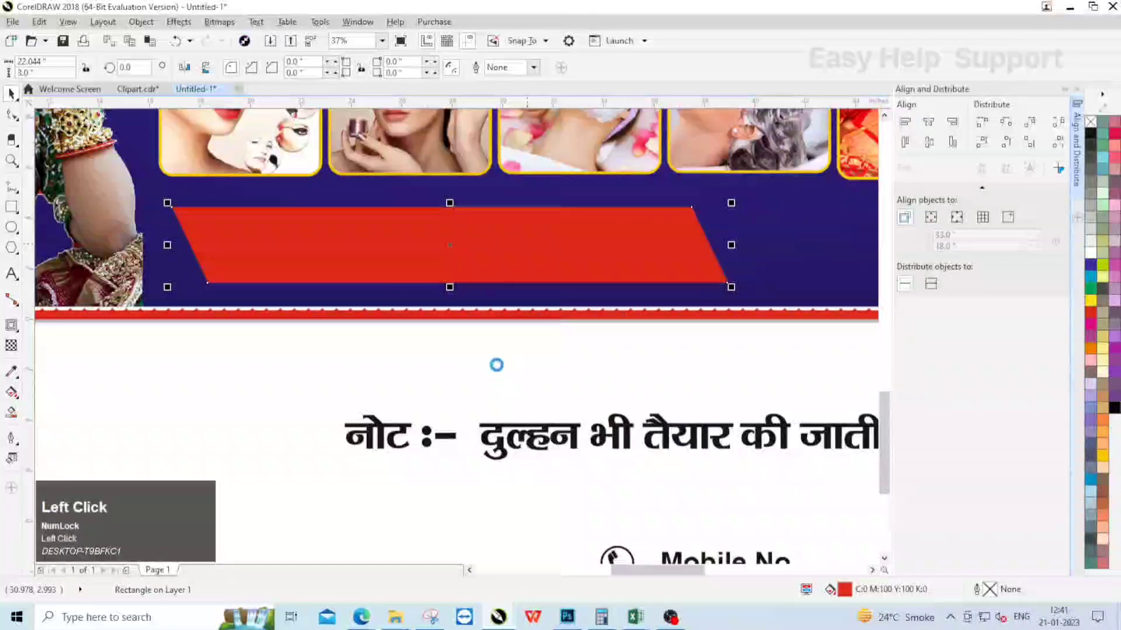
right_click(516, 378)
left_click(528, 462)
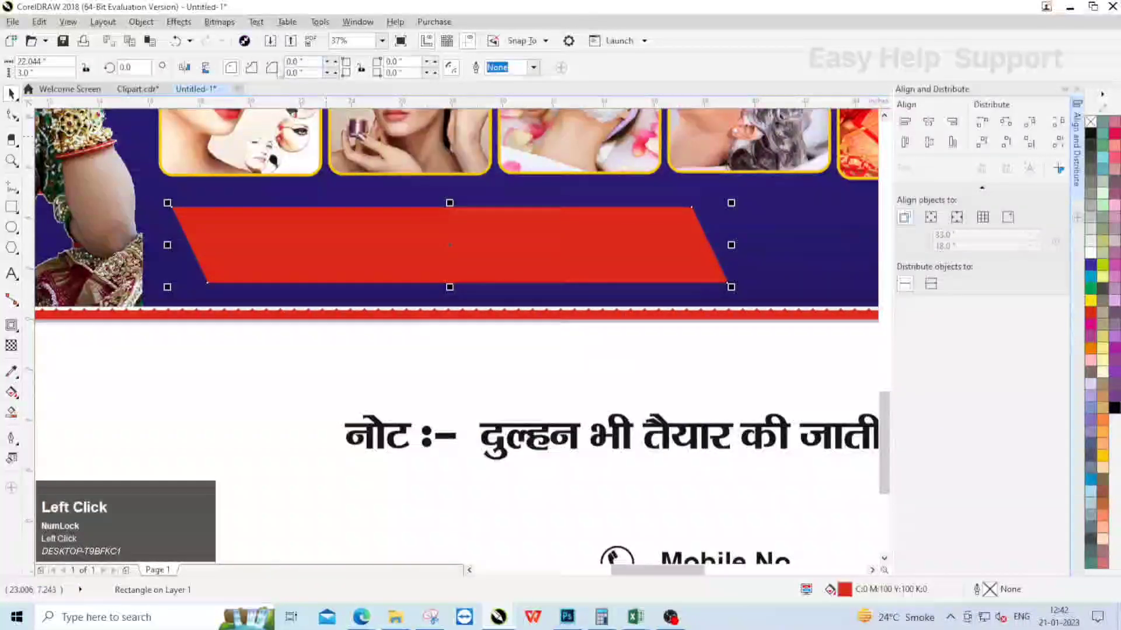
left_click(185, 67)
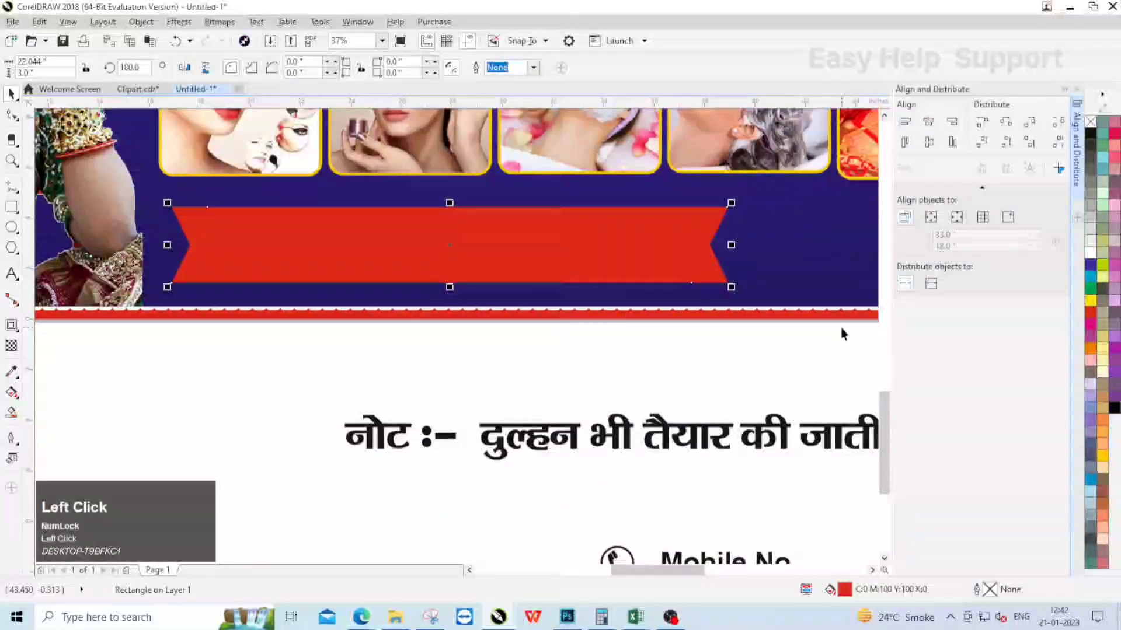
left_click(1090, 301)
scroll(467, 254, "down", 2)
Reduce the height of the yellow parallelogram to about 2.67 inches, keeping it centred over the red one.
left_click(563, 327)
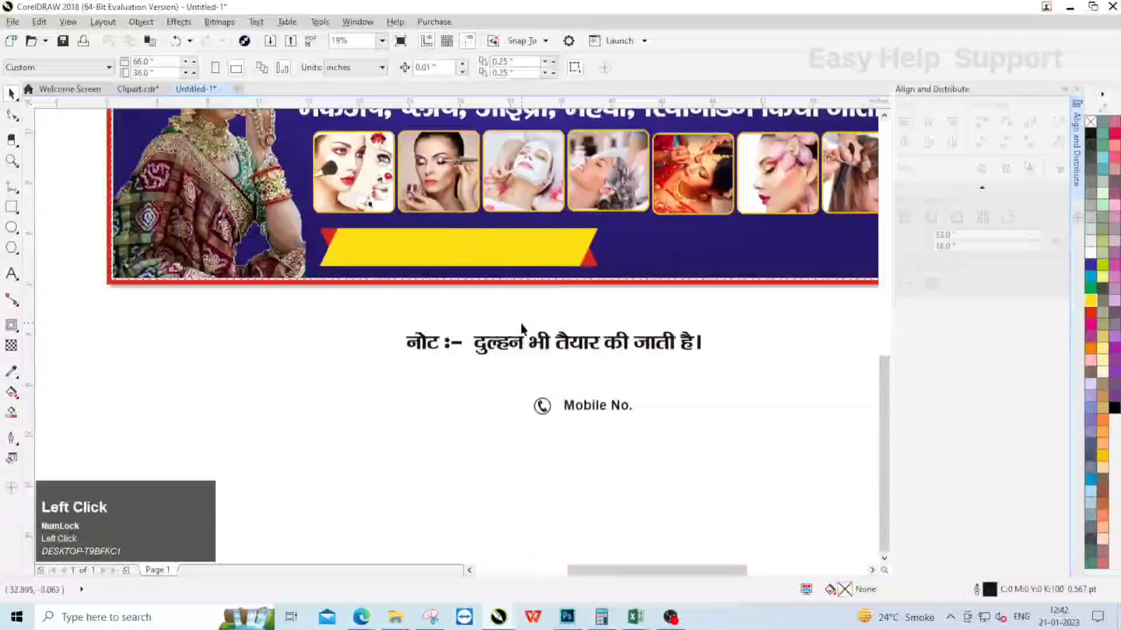
scroll(566, 356, "up", 2)
left_click(407, 138)
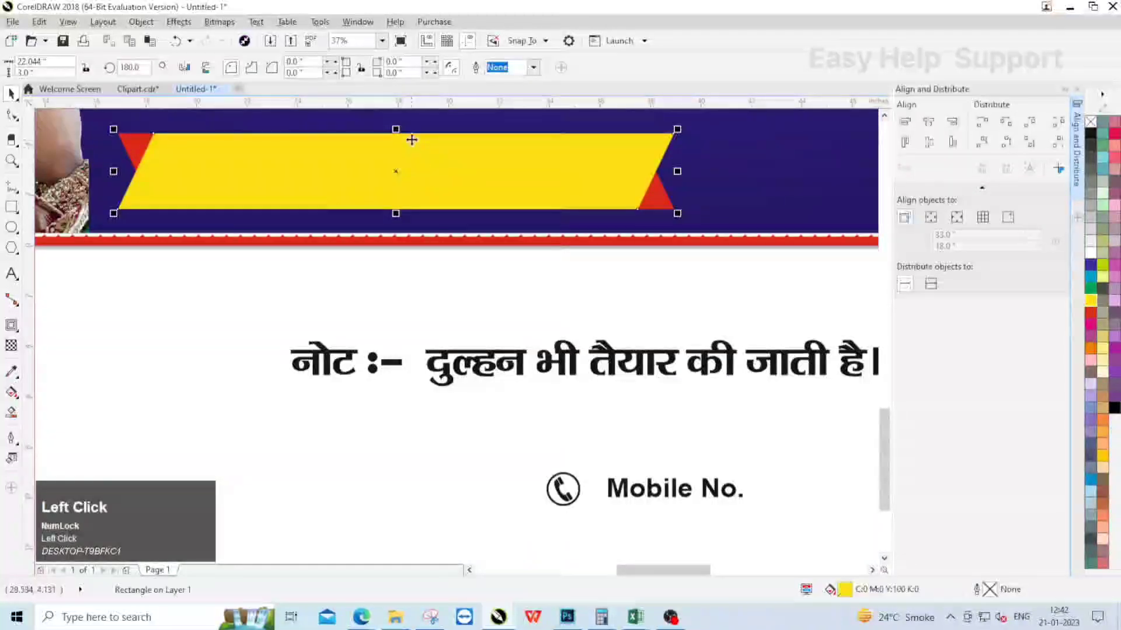
scroll(380, 125, "up", 2)
left_click_drag(380, 120, 379, 134)
scroll(490, 165, "down", 2)
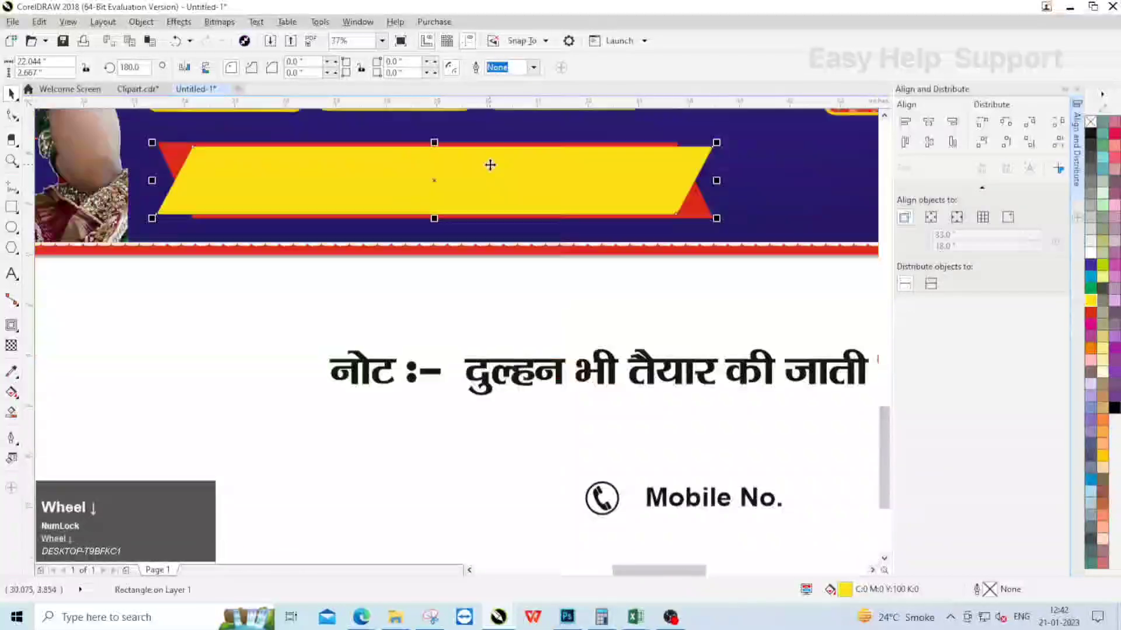
Bring the Hindi note text to the front and centre it horizontally and vertically on the yellow parallelogram.
left_click(577, 369)
right_click(591, 371)
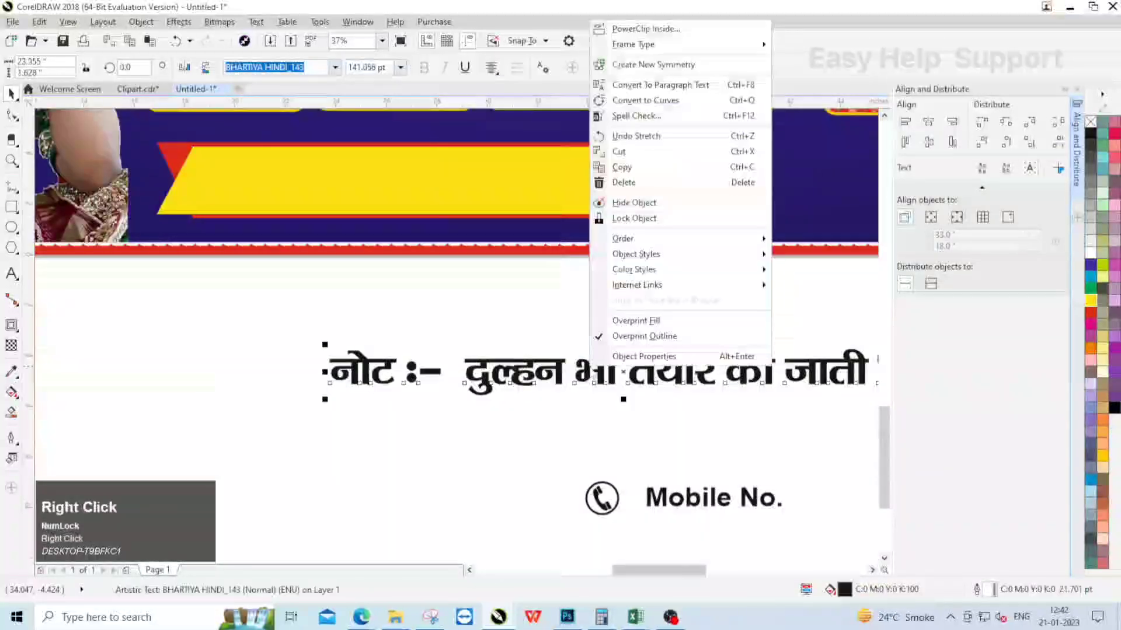
left_click(652, 239)
left_click(823, 277)
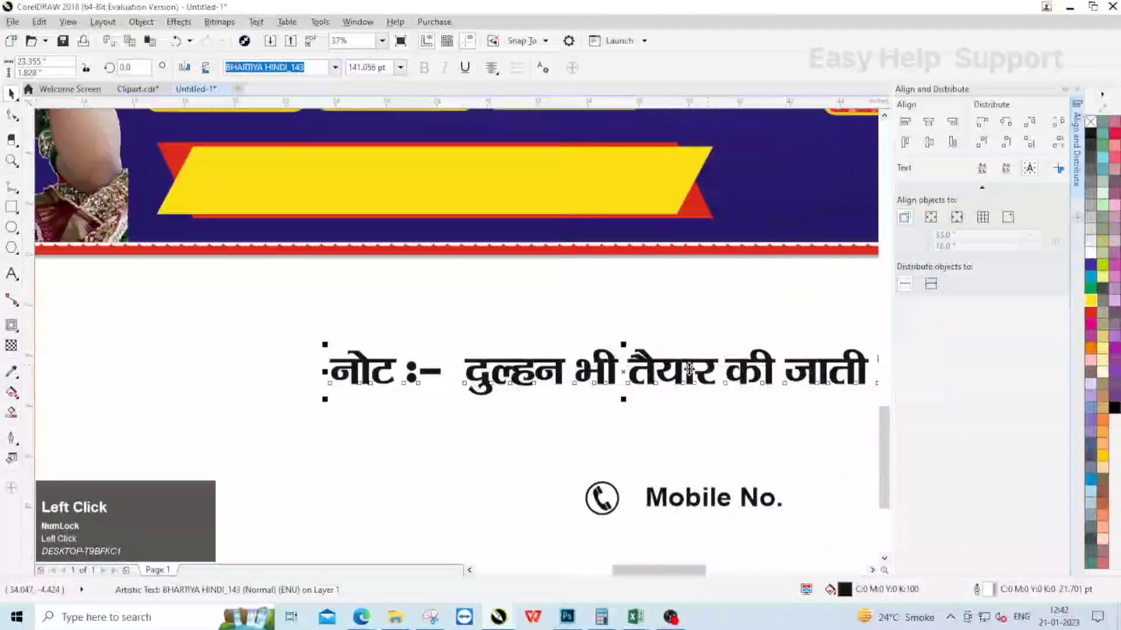
left_click(485, 188, "shift")
left_click(929, 142)
left_click(929, 121)
scroll(448, 200, "down", 1)
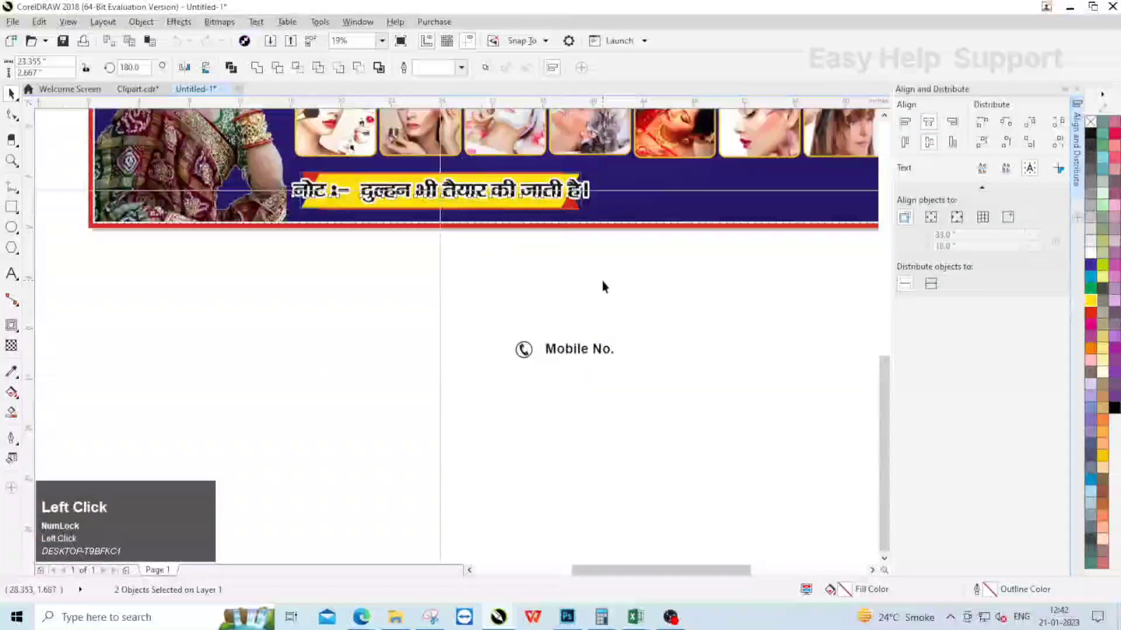
left_click(601, 282)
Group the yellow and red parallelograms and stretch the ribbon sideways to about 27.3 inches wide.
left_click(511, 196)
scroll(525, 199, "up", 1)
left_click(551, 204)
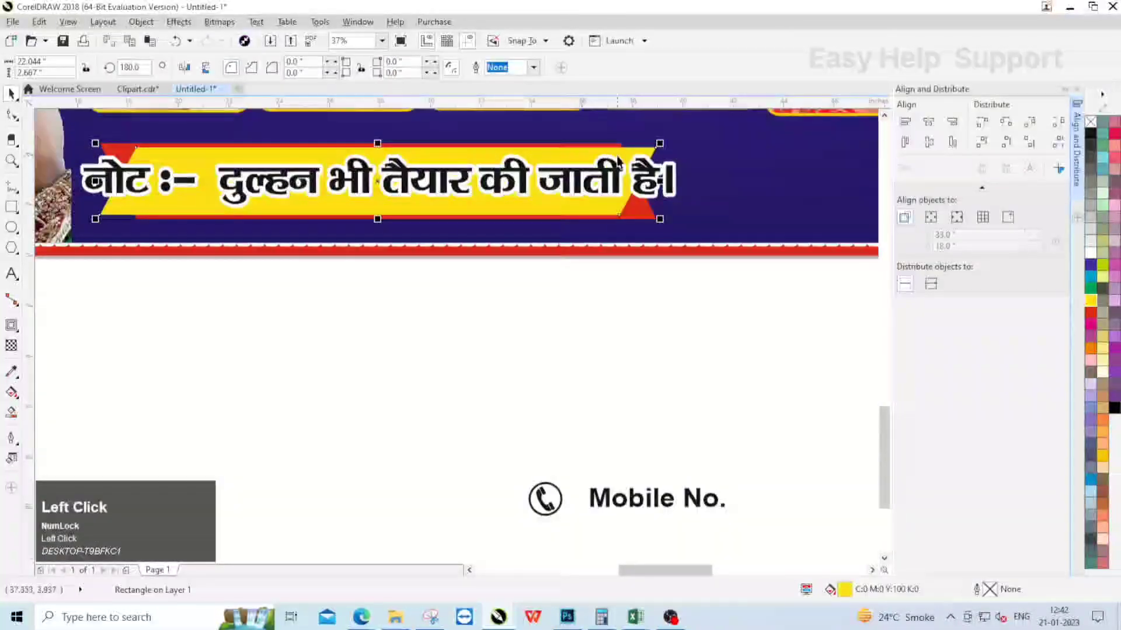
scroll(611, 282, "up", 2)
left_click(610, 276, "shift")
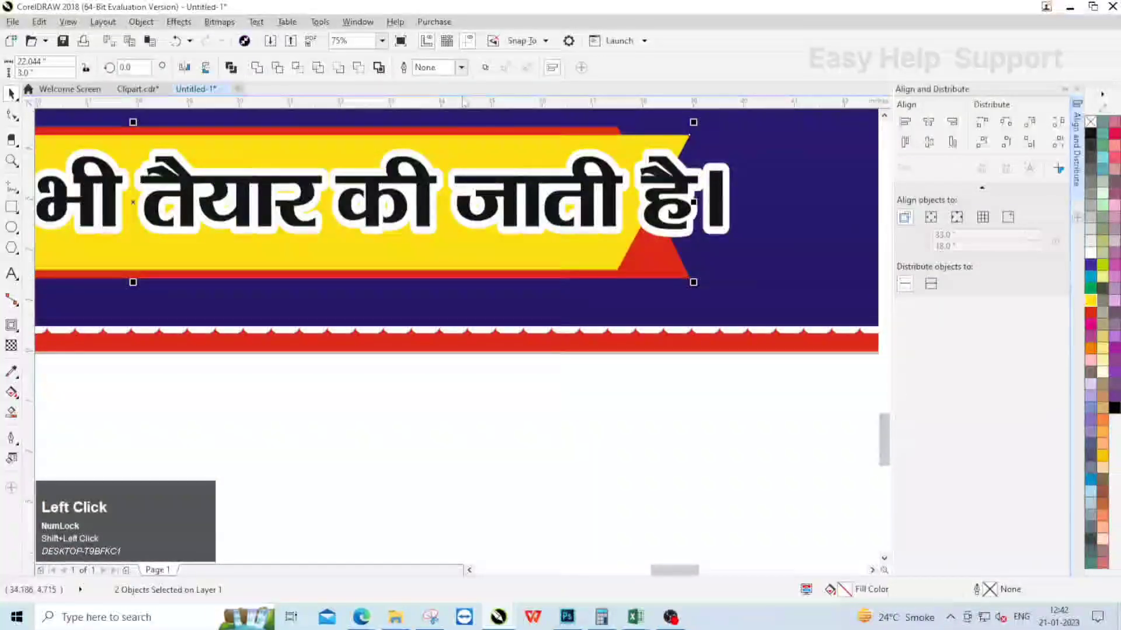
left_click(486, 68)
scroll(568, 215, "down", 1)
left_click(569, 199)
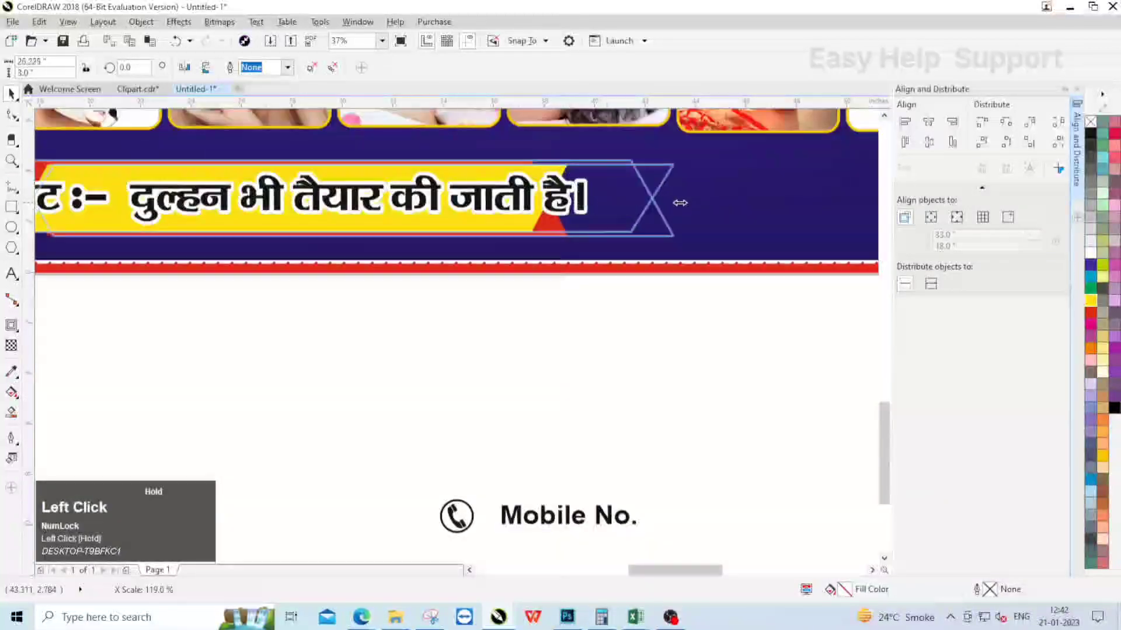
Centre the Hindi note text and the widened ribbon on each other, both vertically and horizontally.
left_click(585, 206, "shift")
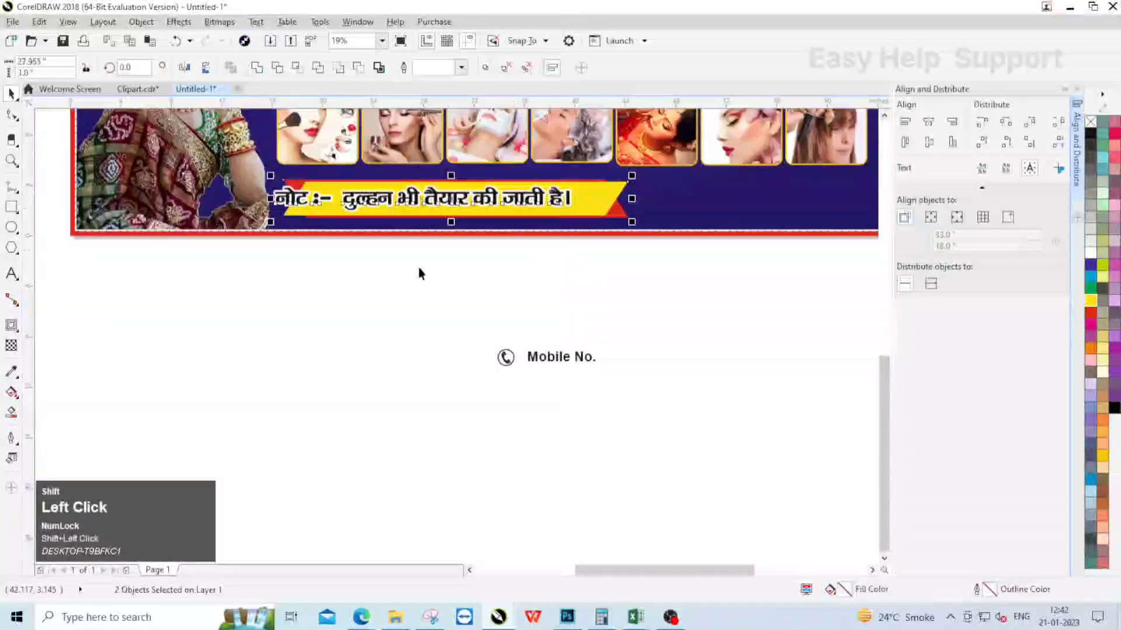
left_click(929, 142)
left_click(929, 121)
scroll(429, 241, "down", 1)
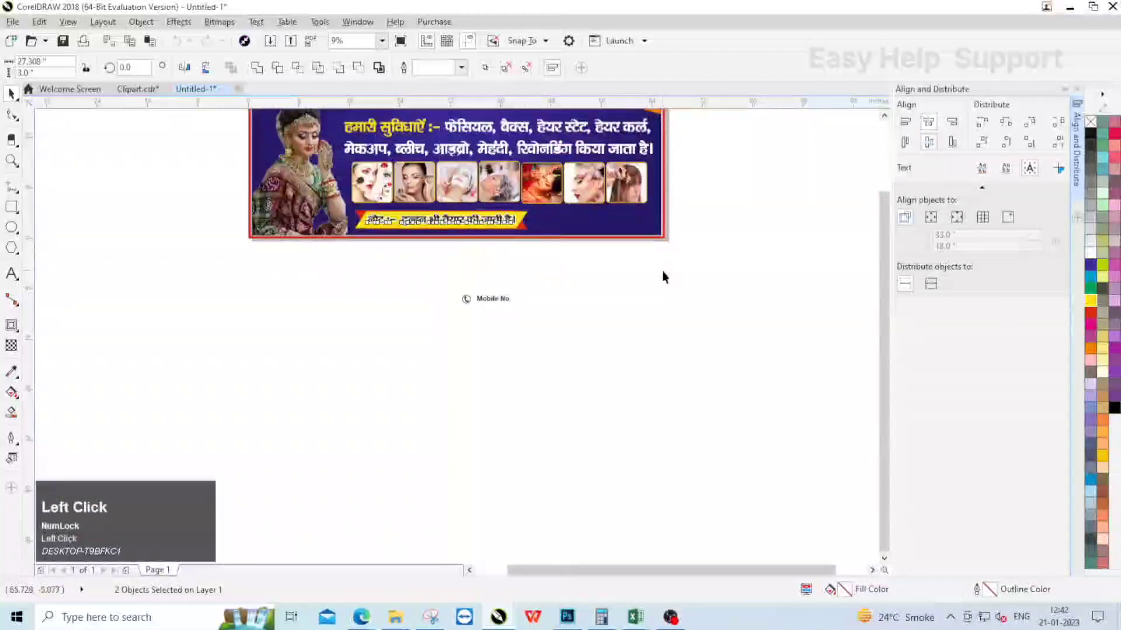
left_click(663, 274)
Fill the Hindi note text with blue (C100 M100 Y0 K0).
scroll(448, 225, "up", 2)
left_click(450, 225)
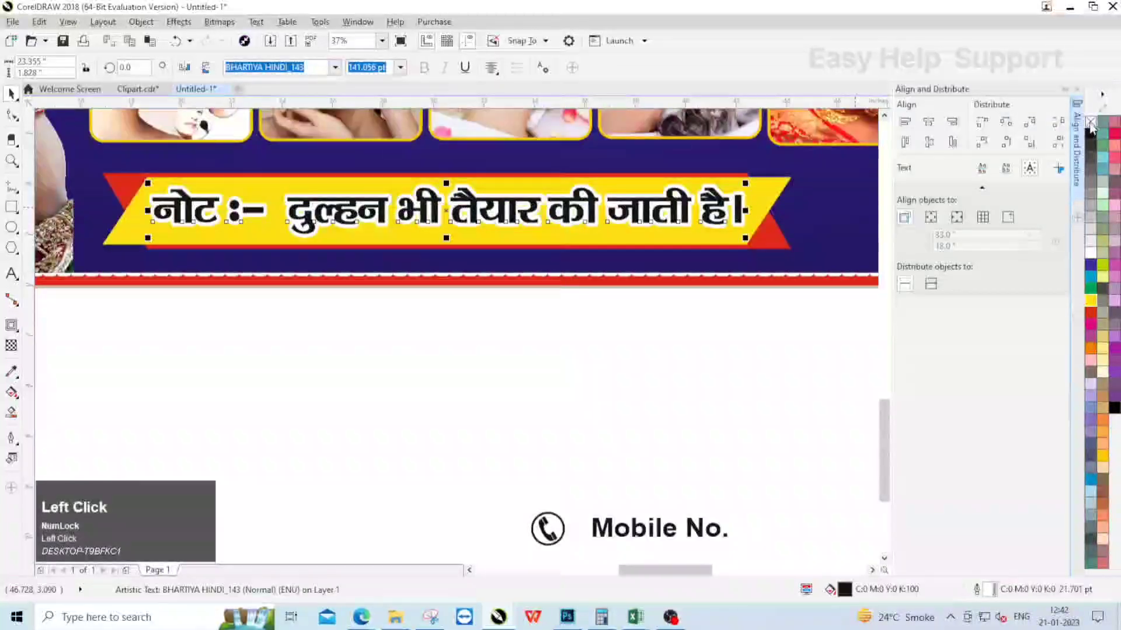
left_click(1090, 267)
scroll(663, 290, "down", 2)
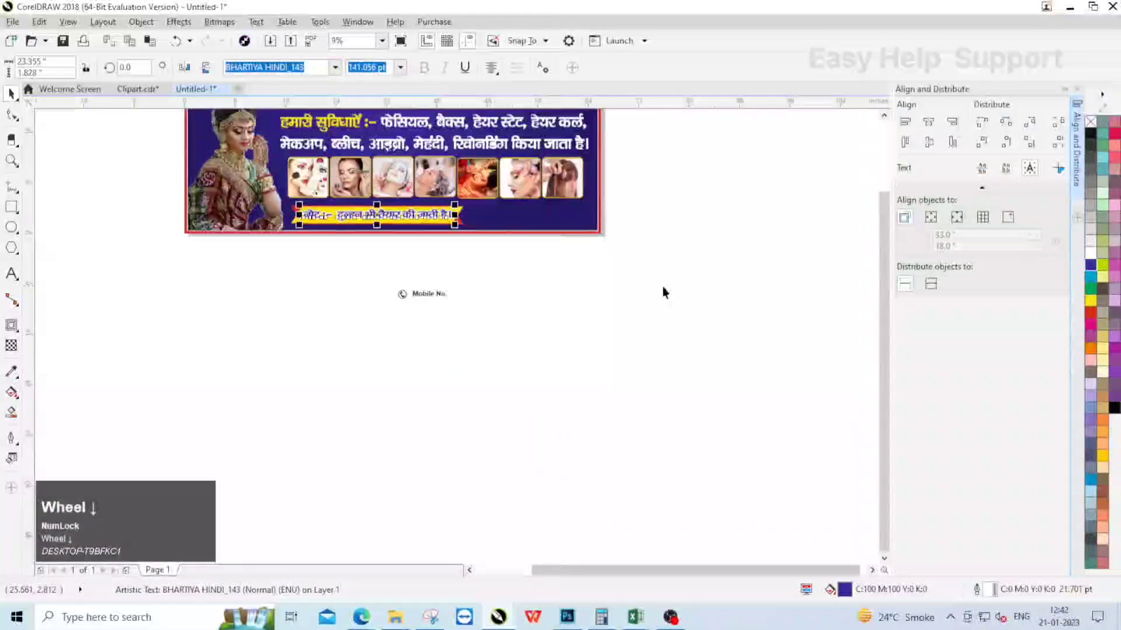
Move the phone icon and the "Mobile No." text together to just below the banner's lower-right part.
scroll(450, 370, "up", 1)
left_click(465, 427)
left_click_drag(465, 428, 277, 344)
left_click_drag(369, 378, 574, 306)
left_click(636, 281)
Draw a rectangle about 11.6 by 2.5 inches between the note ribbon and the banner's right edge.
scroll(683, 225, "up", 1)
left_click(12, 208)
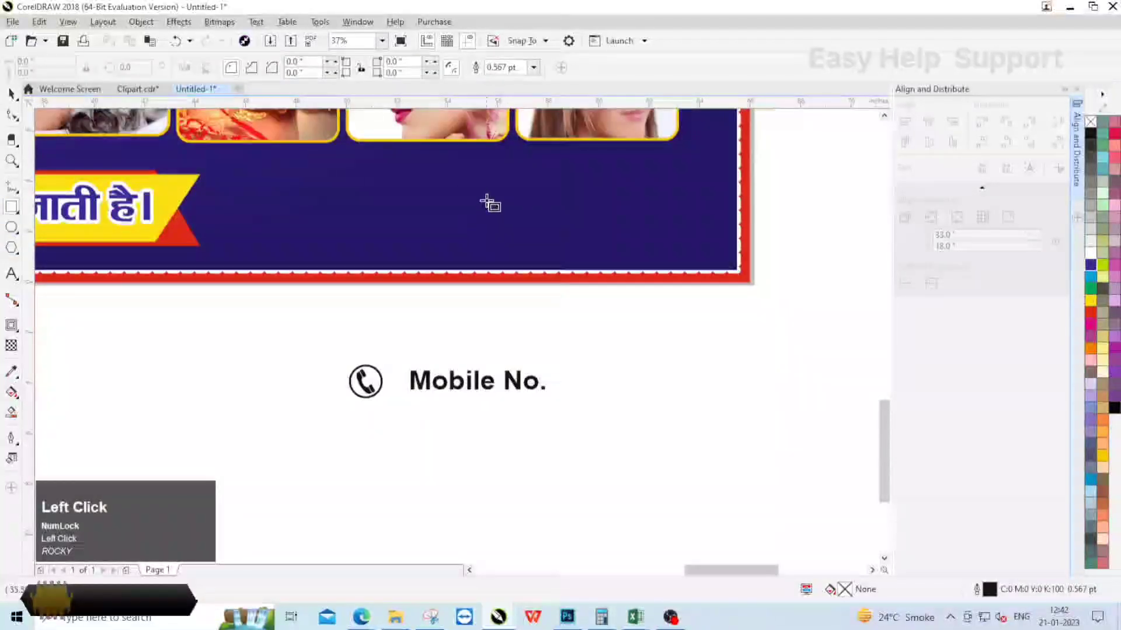
left_click_drag(399, 172, 695, 240)
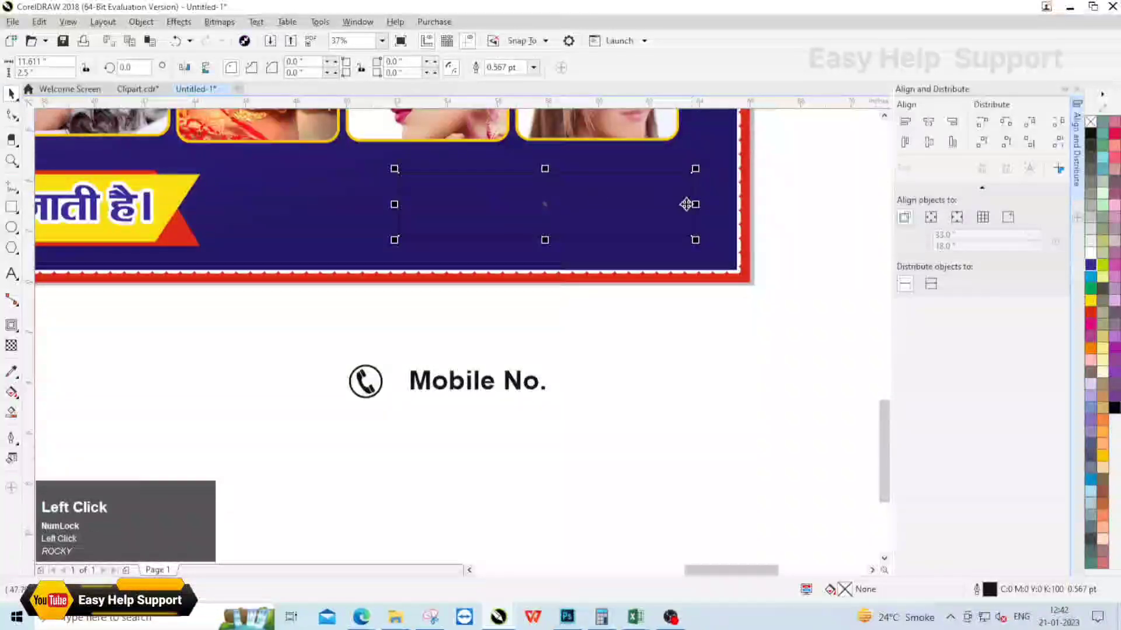
scroll(689, 205, "up", 2)
scroll(620, 207, "down", 2)
left_click(527, 197)
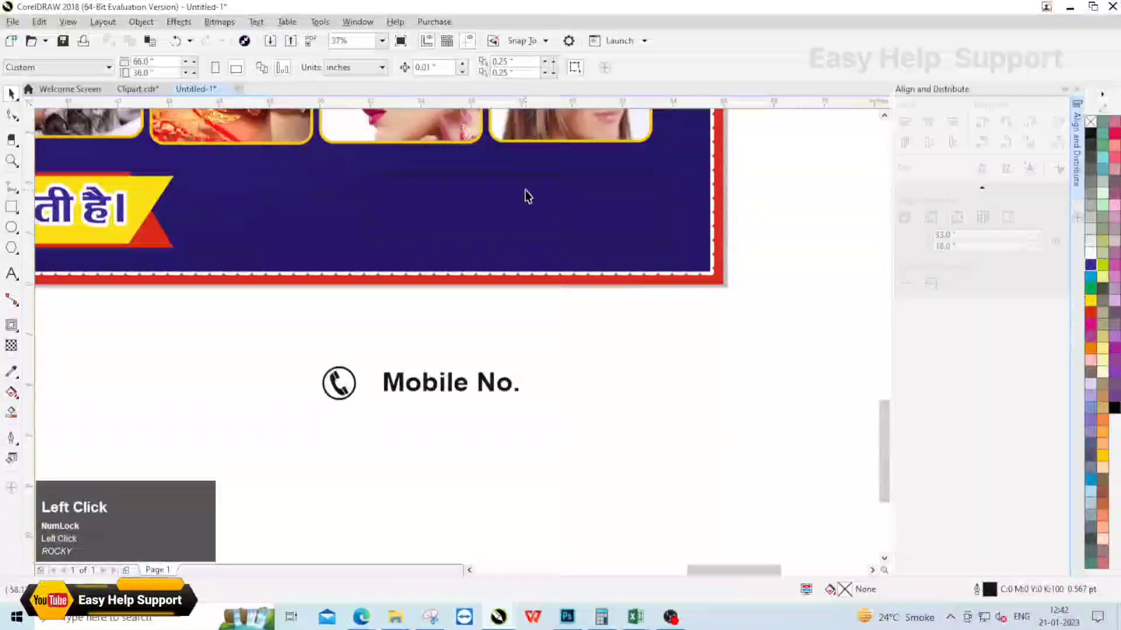
Fill the new rectangle yellow, remove its outline and extend its left side to about 11.9 inches total width.
left_click(589, 210)
left_click(1094, 301)
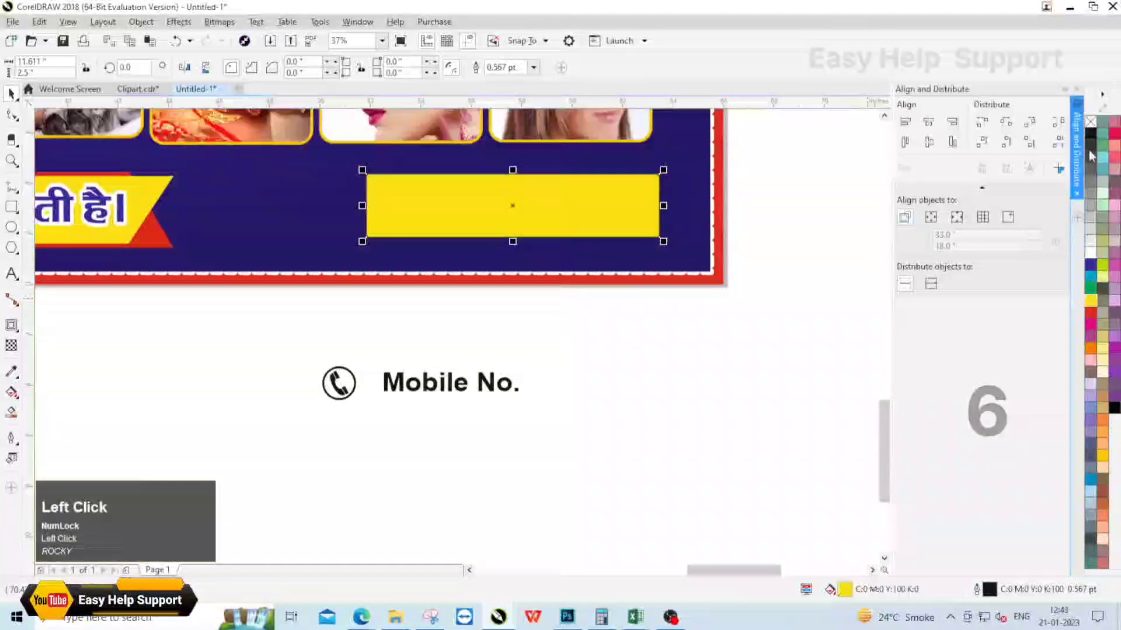
right_click(1090, 121)
scroll(370, 230, "up", 2)
left_click_drag(372, 230, 357, 230)
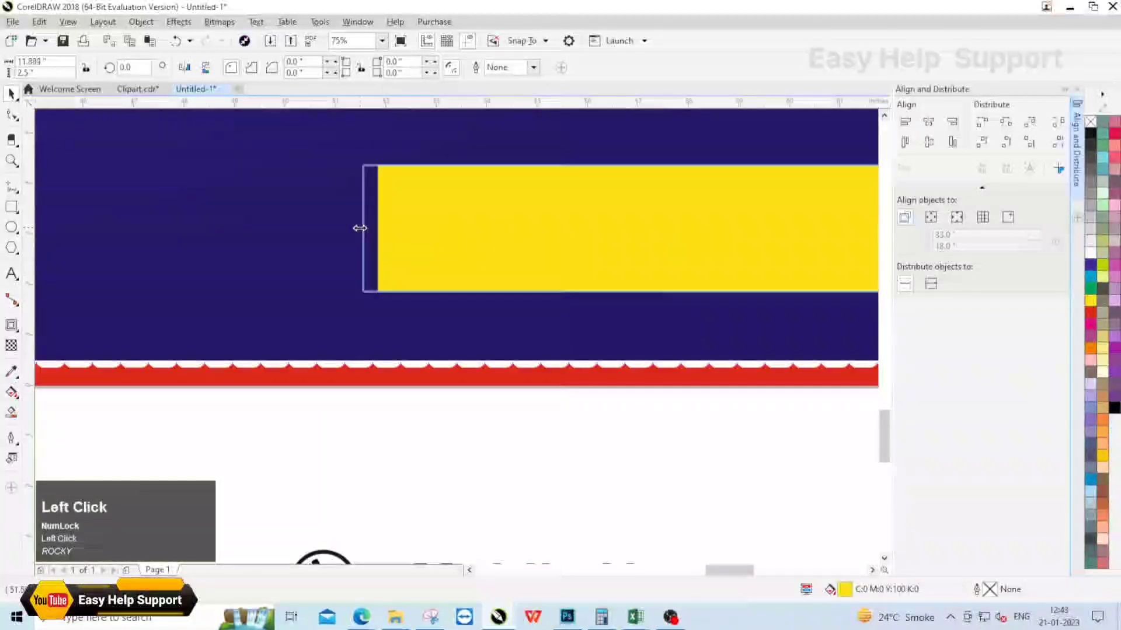
Make a mirrored copy of the yellow rectangle, about 2.4 inches wide, at its left end and convert it to curves.
scroll(506, 218, "down", 2)
left_click_drag(742, 221, 378, 216)
right_click(379, 216)
scroll(365, 214, "up", 1)
right_click(416, 212)
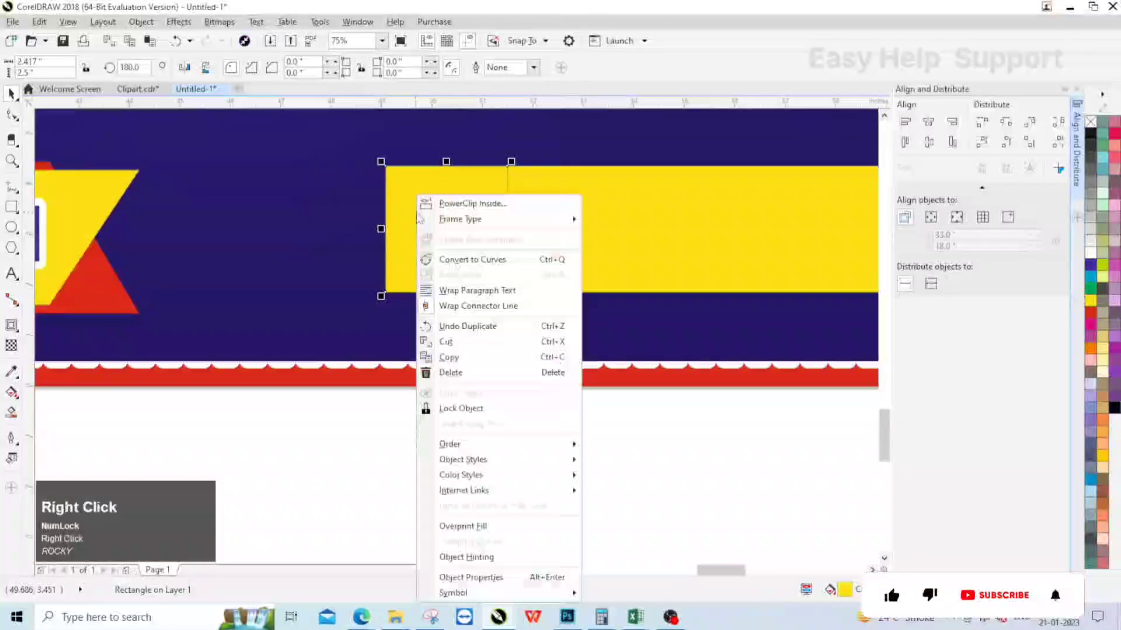
left_click(497, 267)
Reshape the small copy into a left-pointing triangle by adding a middle node, deleting both left corners and lowering the tip slightly.
double_click(496, 272)
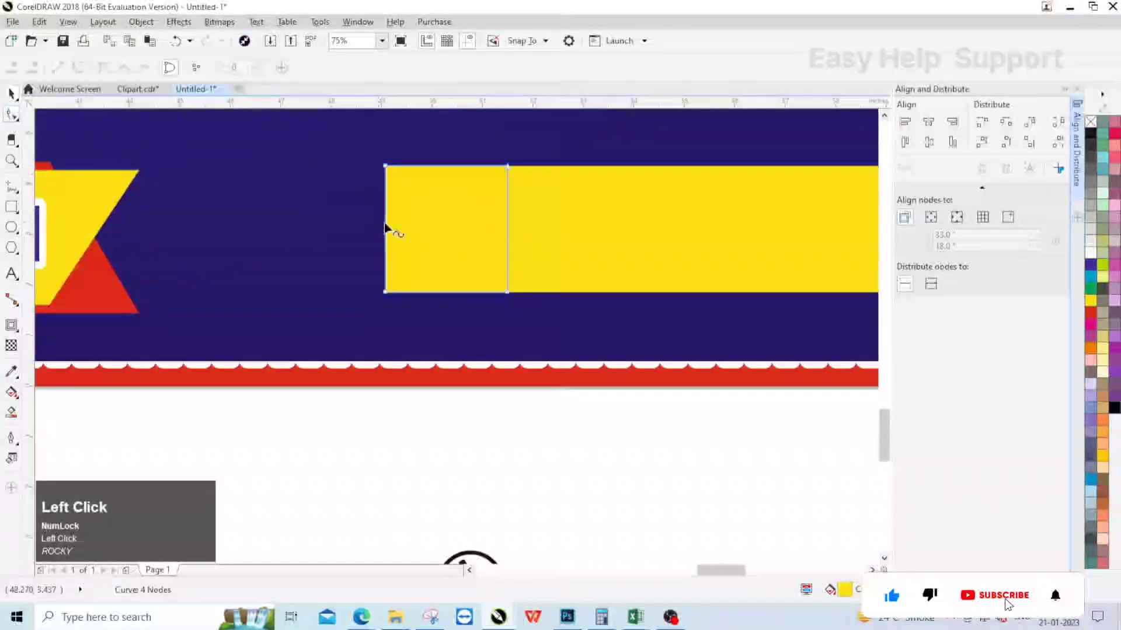
scroll(378, 229, "up", 3)
double_click(369, 216)
scroll(377, 283, "down", 1)
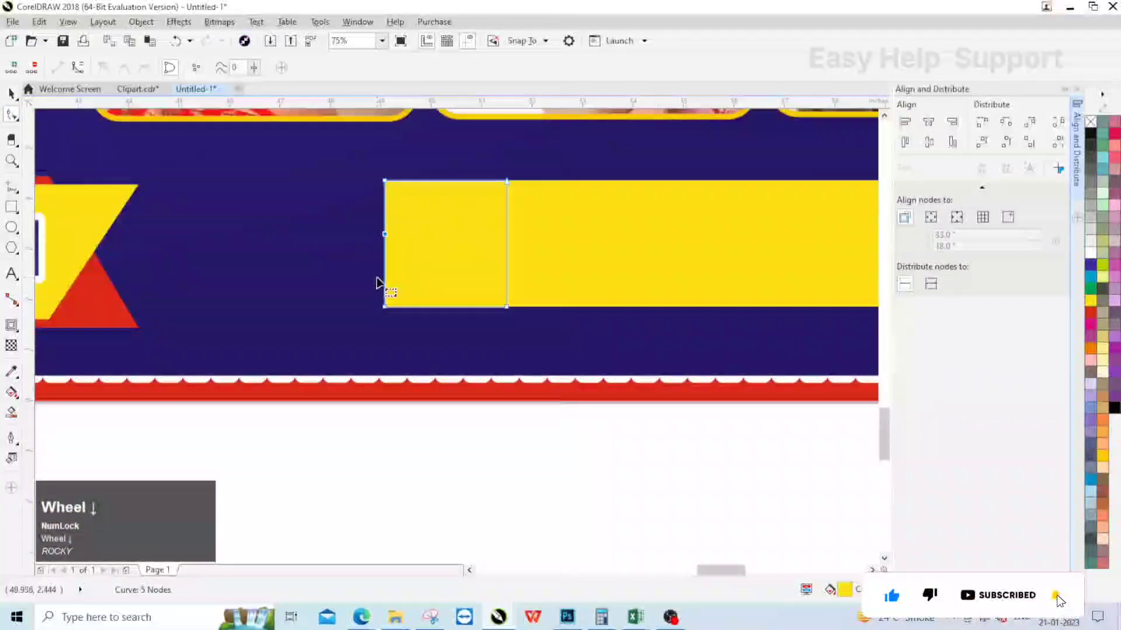
key("Delete")
left_click_drag(362, 165, 401, 204)
key("Delete")
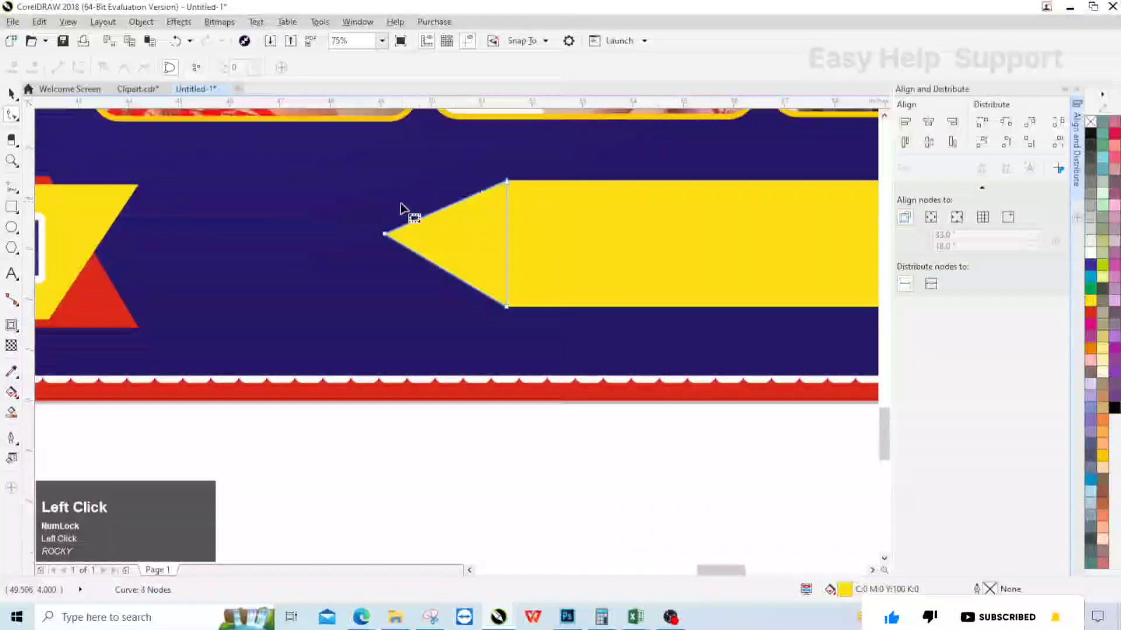
scroll(398, 230, "up", 1)
left_click(372, 239)
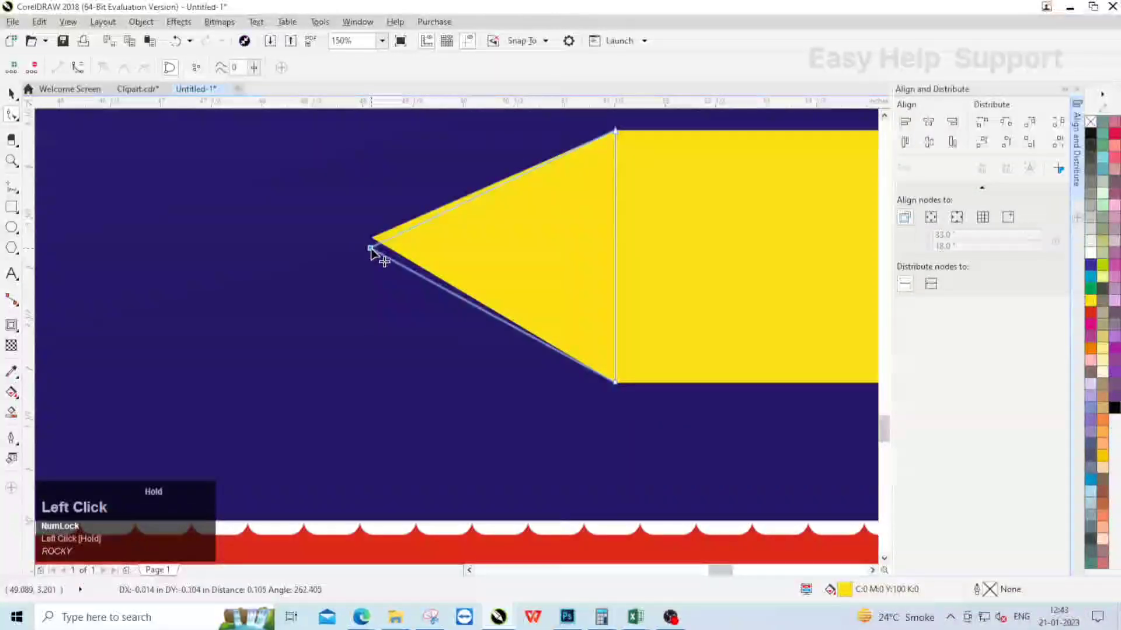
scroll(376, 245, "down", 2)
Fill the triangle with orange (C0 M60 Y100 K0) and stretch it to about 2.76 inches wide.
key("space")
left_click(1090, 347)
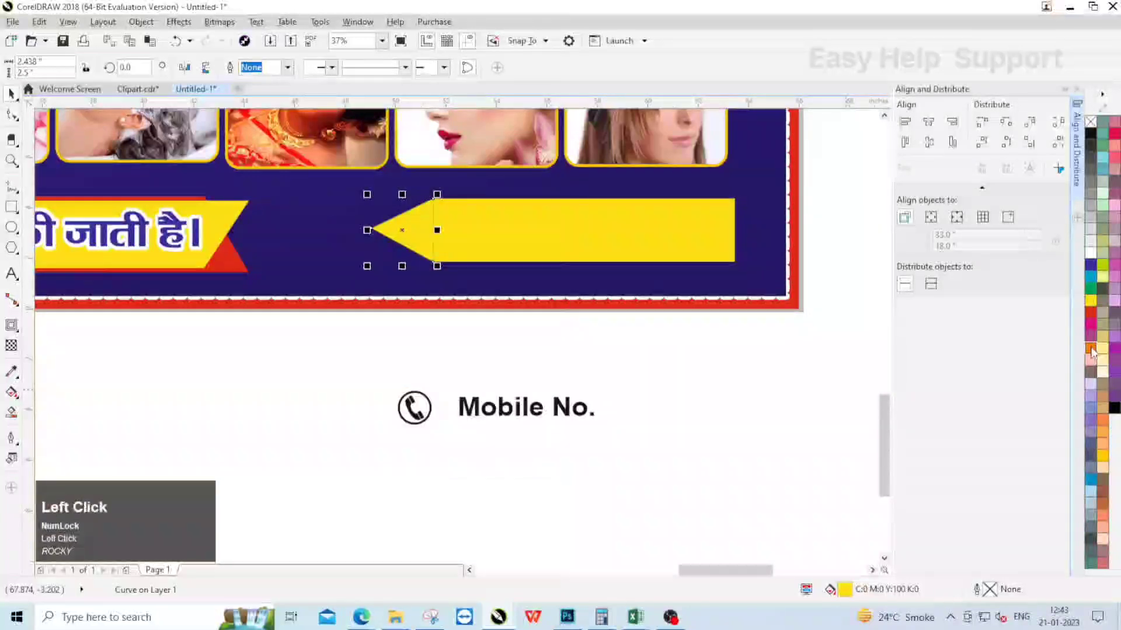
scroll(332, 239, "up", 1)
left_click_drag(421, 229, 419, 228)
scroll(324, 238, "down", 1)
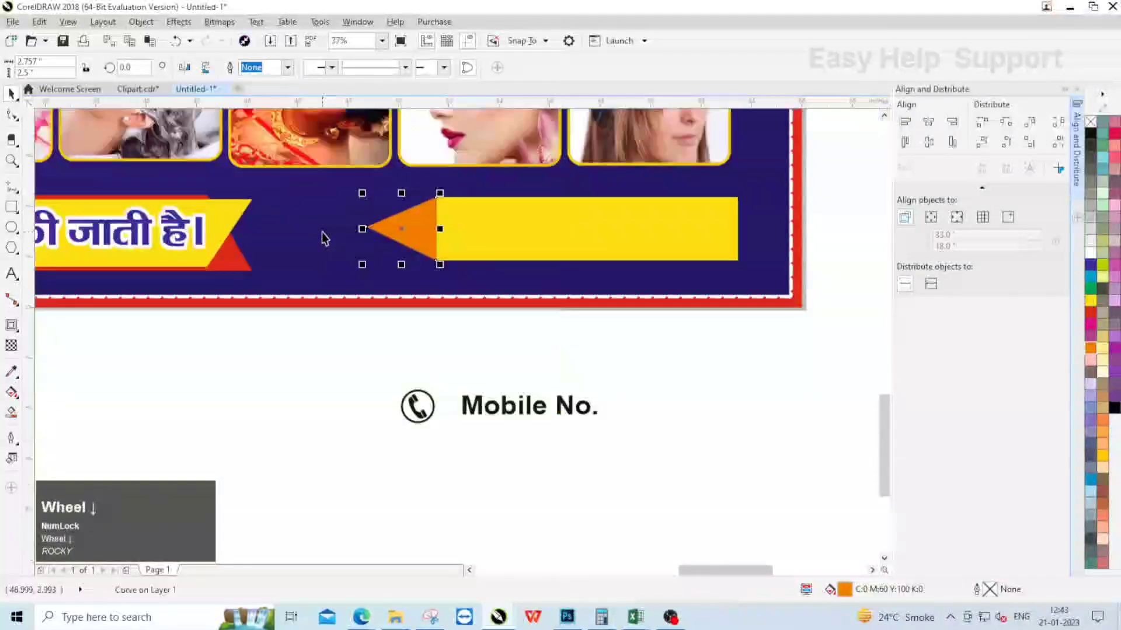
Move the "Mobile No." text up and slightly left, away from the phone icon.
left_click(548, 343)
left_click_drag(534, 407, 516, 367)
left_click(546, 413)
Draw a circle about 2.14 inches in diameter and centre it on the tip of the orange triangle.
left_click(11, 227)
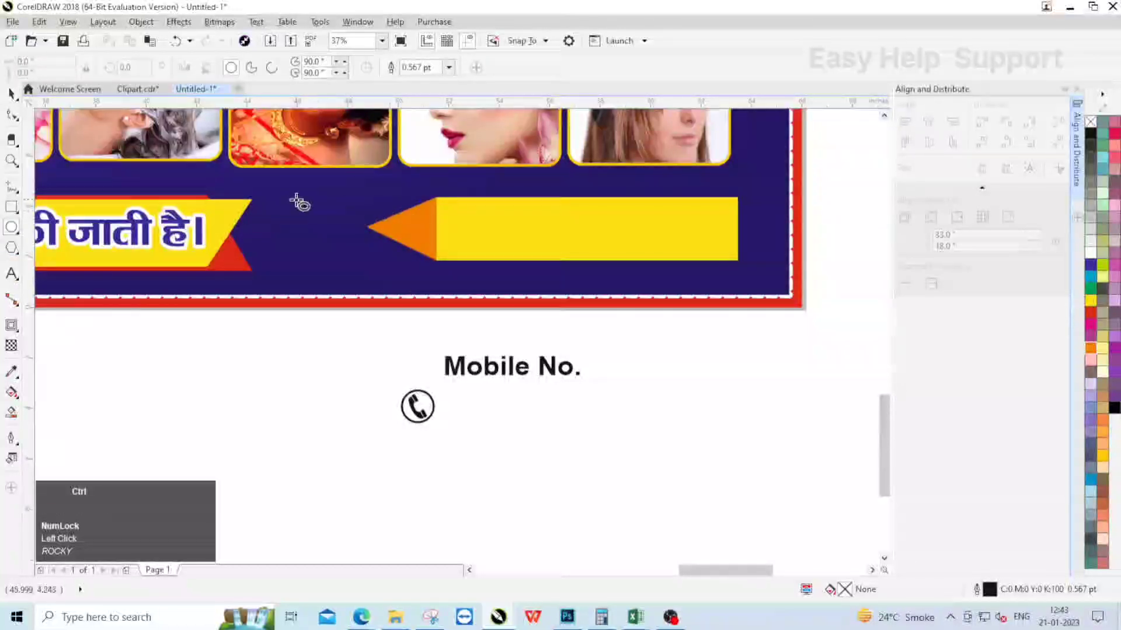
left_click_drag(344, 206, 385, 245)
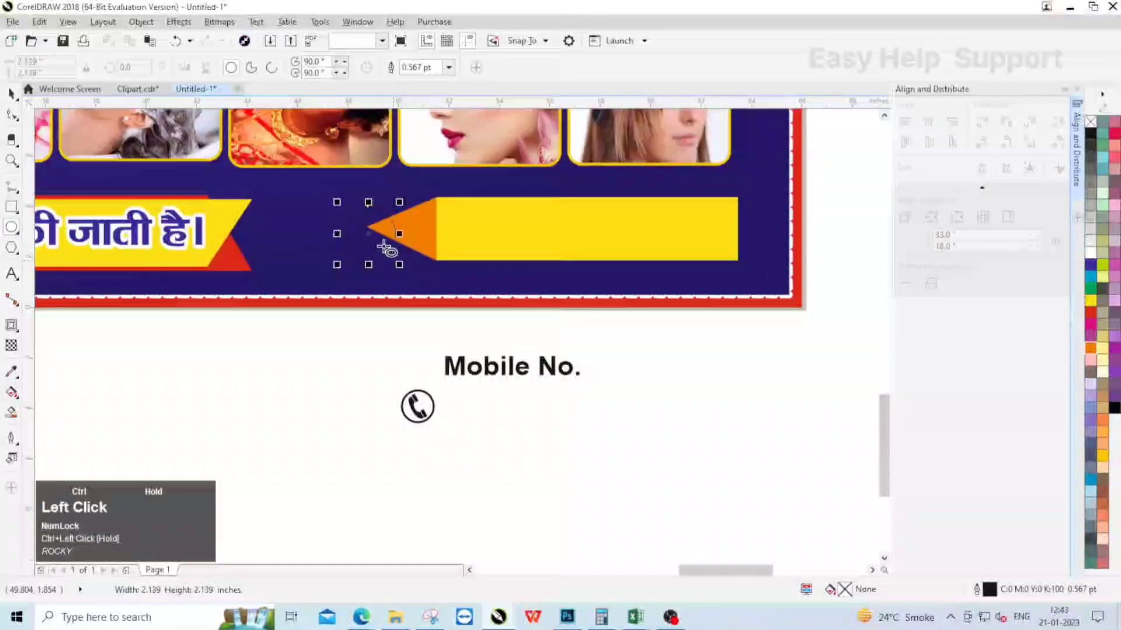
scroll(369, 248, "up", 5)
scroll(320, 266, "up", 2)
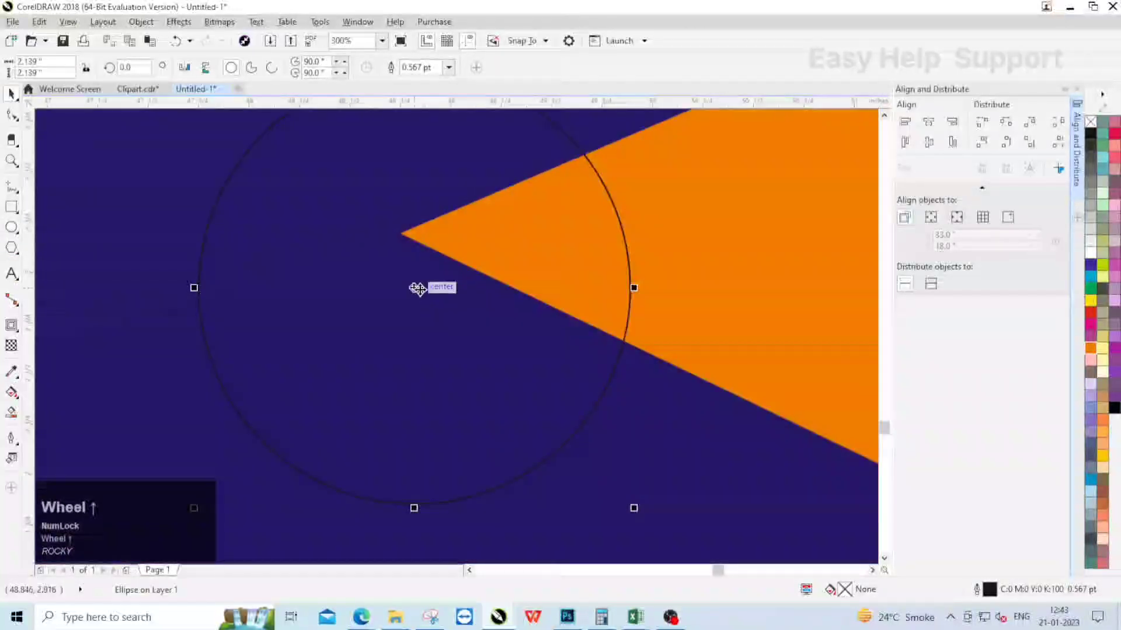
left_click_drag(412, 286, 400, 238)
scroll(400, 237, "down", 4)
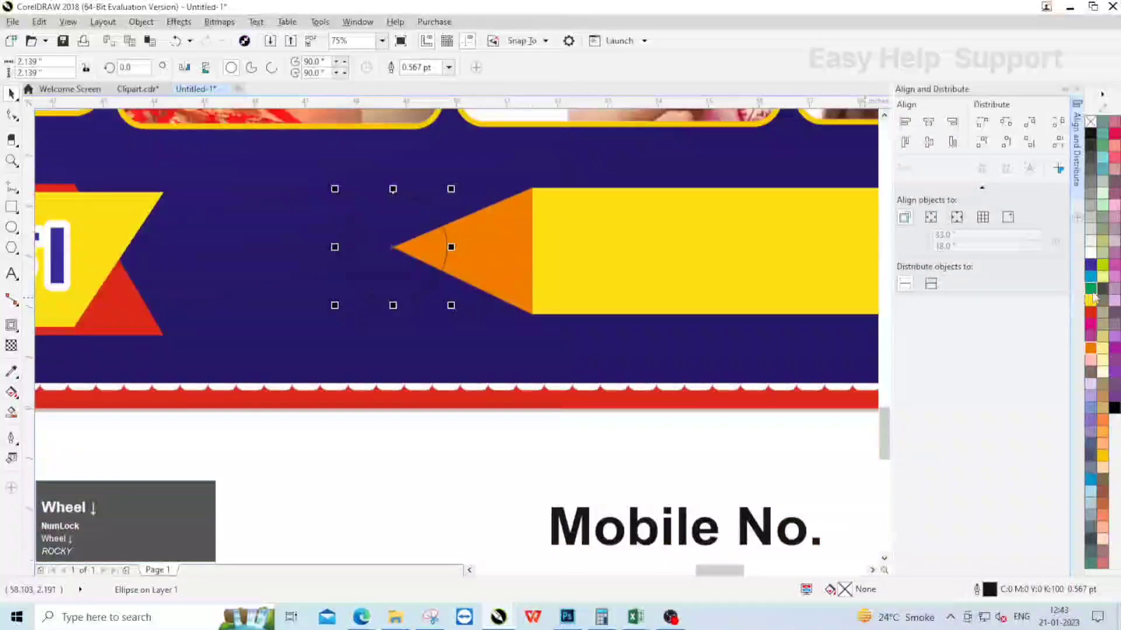
Fill the circle green (C100 M0 Y100 K0) and give it an 8 pt white outline.
left_click(1090, 289)
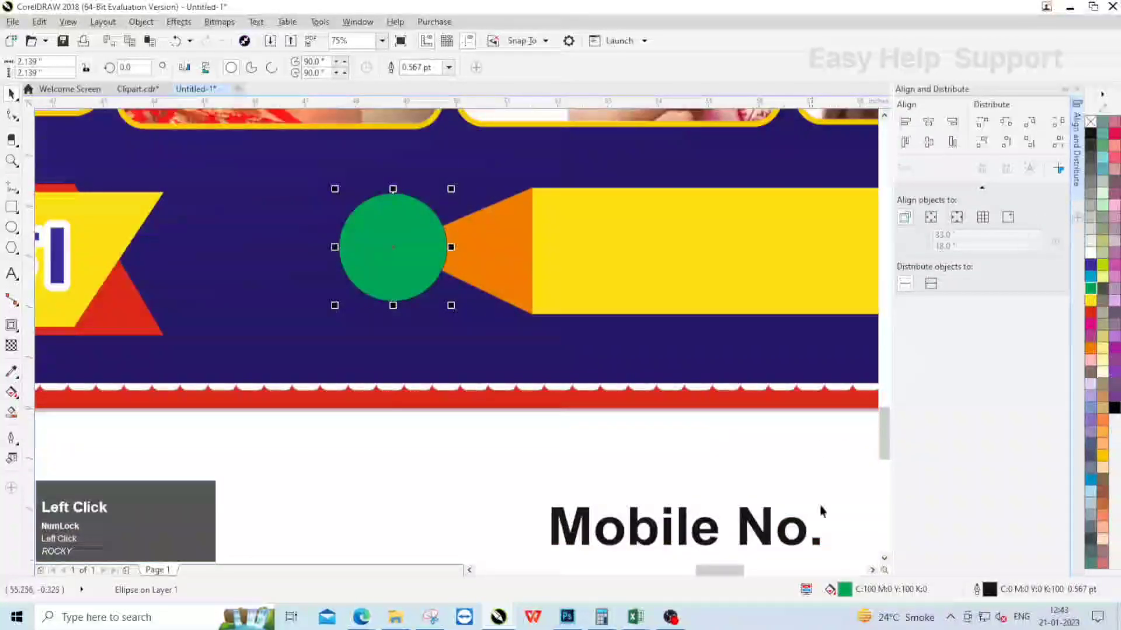
double_click(989, 590)
left_click(470, 213)
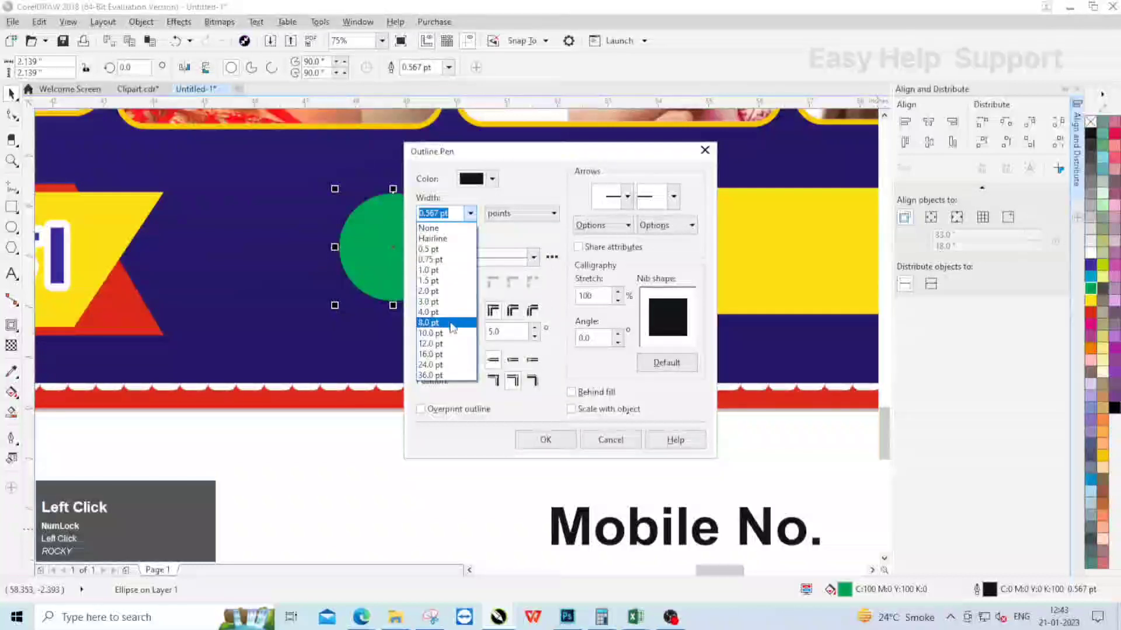
left_click(429, 323)
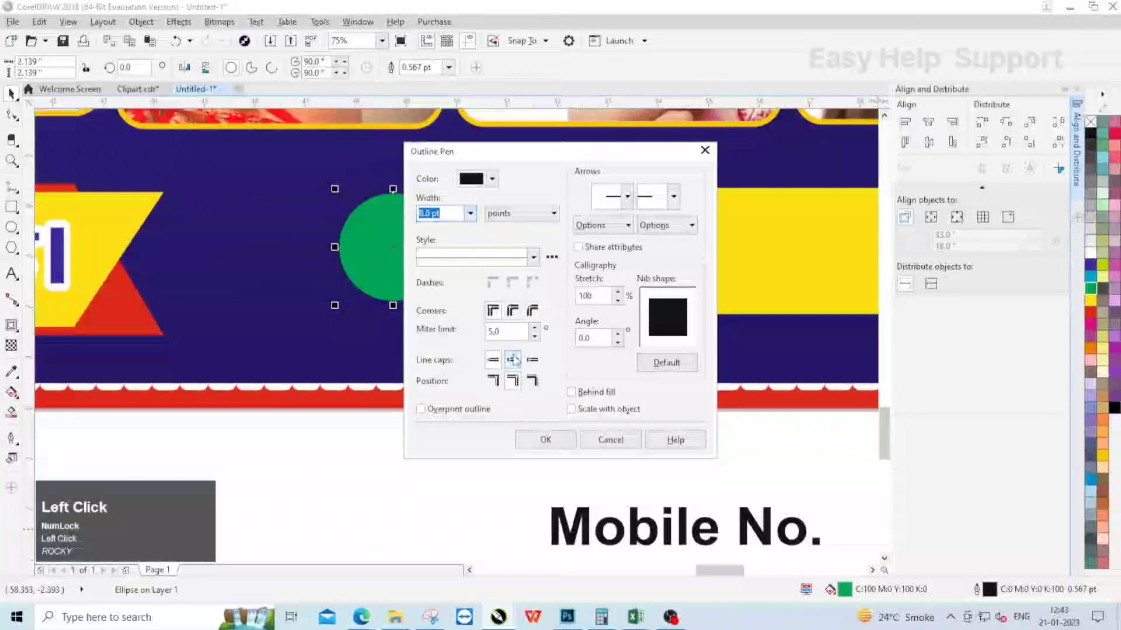
left_click(547, 441)
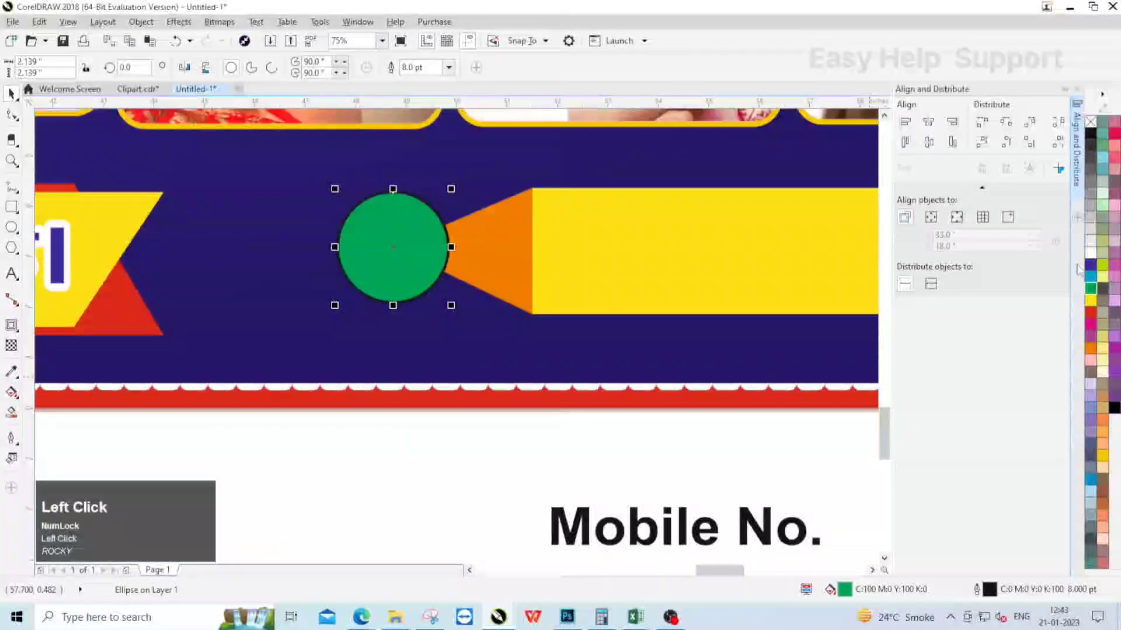
right_click(1090, 253)
Bring the phone icon group to the front of the stacking order.
scroll(625, 442, "down", 1)
left_click(524, 458)
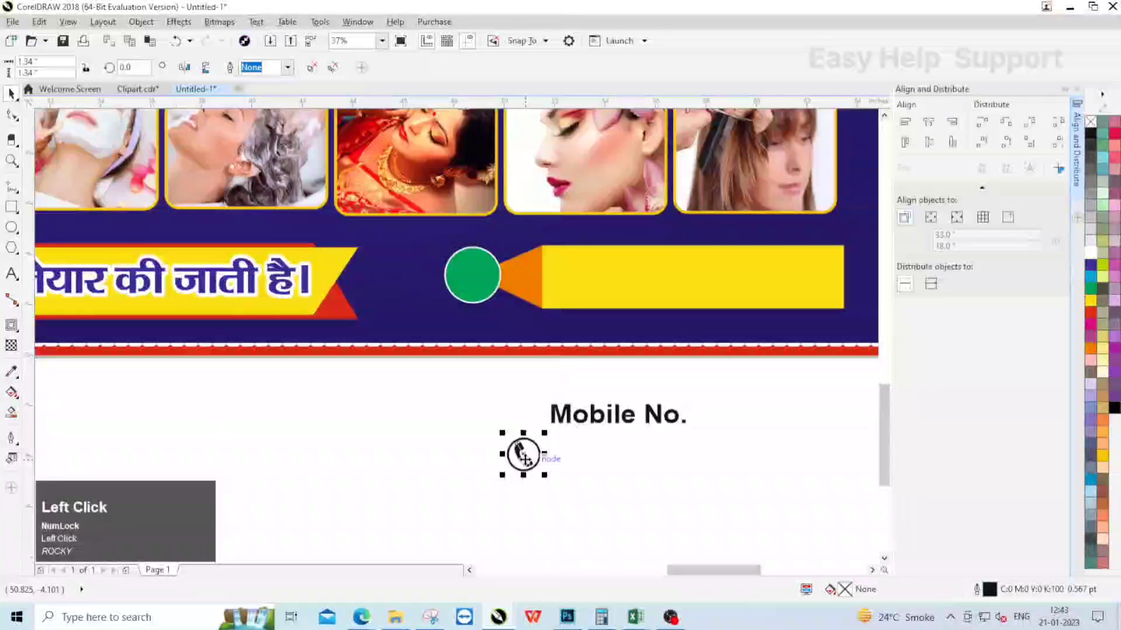
right_click(521, 454)
left_click(581, 316)
left_click(752, 354)
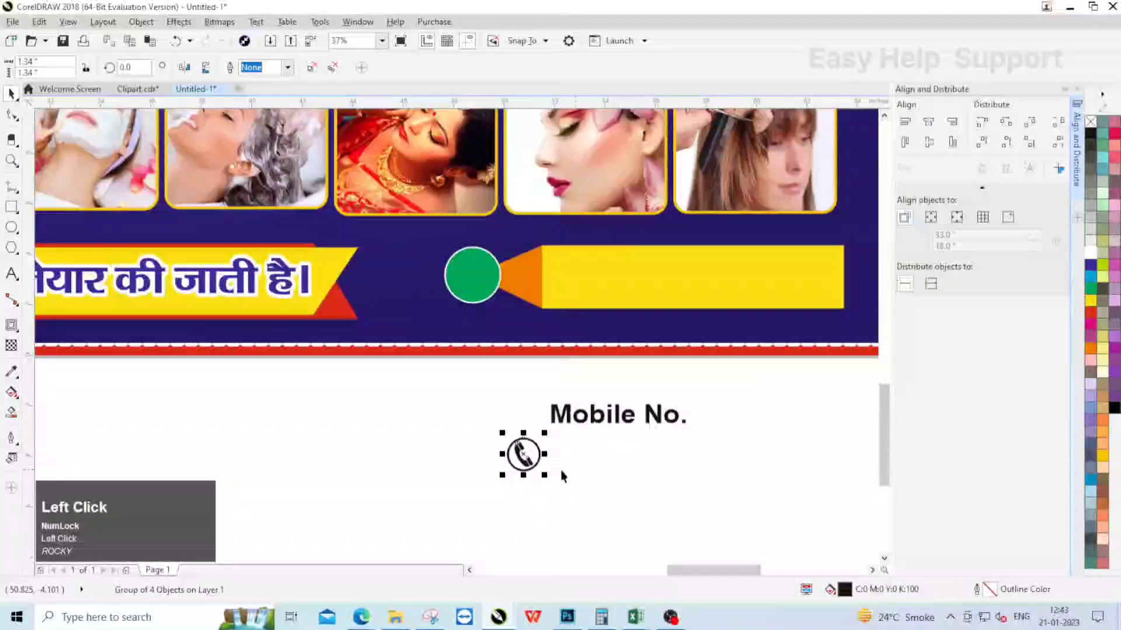
Centre the phone icon horizontally and vertically on the green circle.
left_click(478, 282, "shift")
left_click(929, 143)
left_click(929, 122)
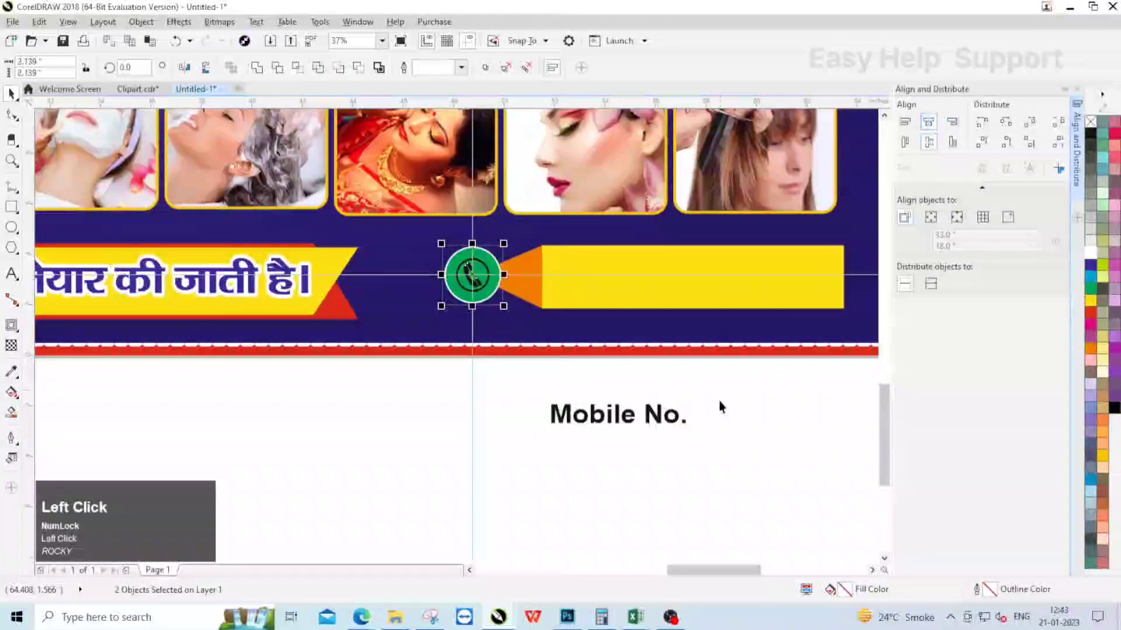
left_click(719, 404)
Enlarge the phone icon to about 1.5 inches inside the green circle and fill it white.
scroll(466, 277, "up", 1)
left_click(467, 277)
scroll(511, 237, "up", 1)
left_click_drag(529, 244, 529, 233)
left_click(1090, 255)
scroll(725, 398, "down", 3)
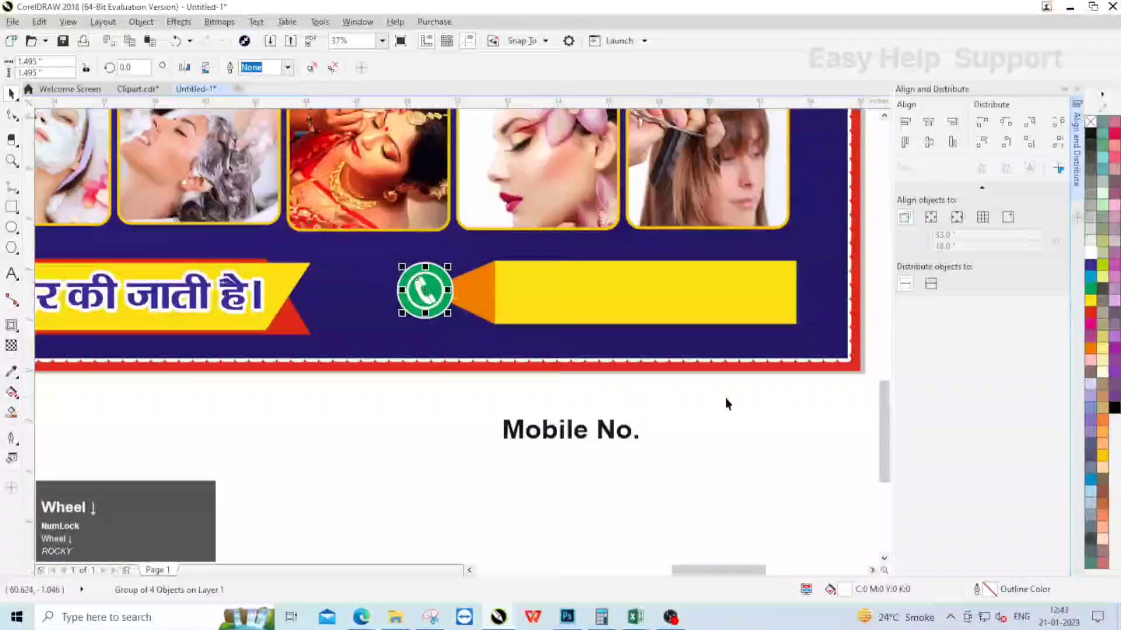
Bring the "Mobile No." text to the front of the layer and move it onto the yellow strip.
left_click(612, 432)
right_click(612, 433)
left_click(646, 304)
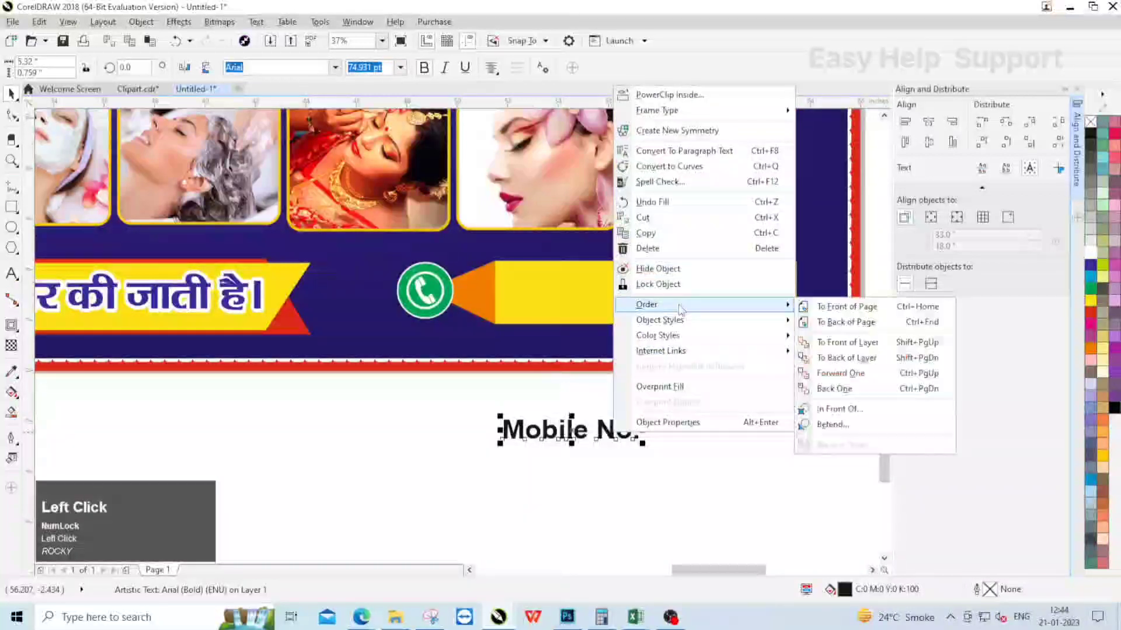
left_click(850, 342)
scroll(503, 374, "up", 1)
scroll(503, 374, "up", 1)
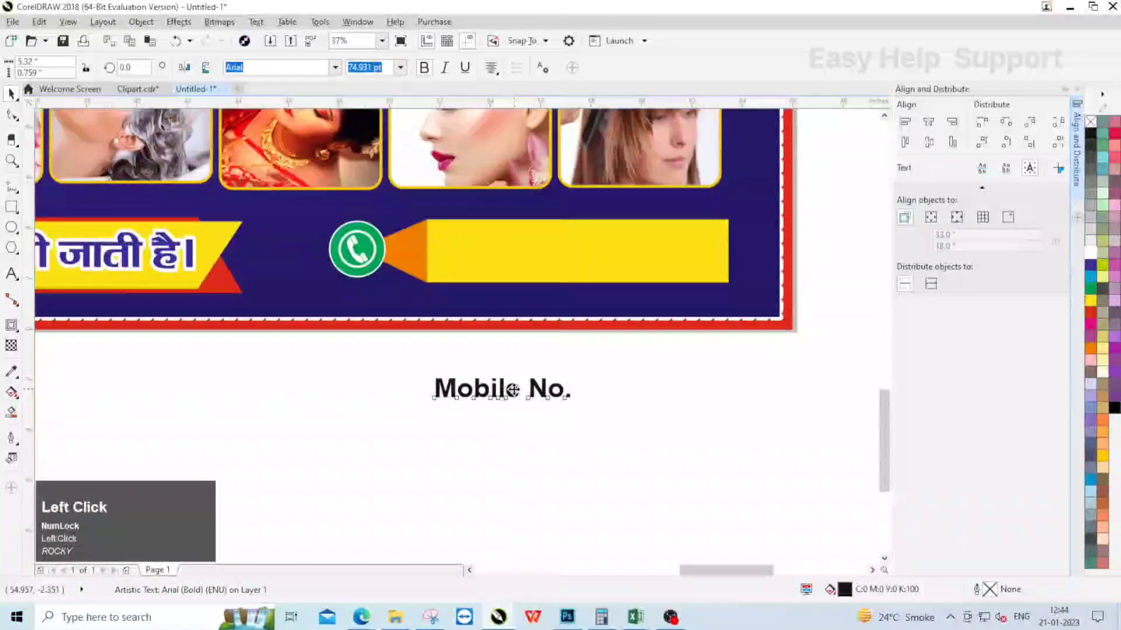
left_click_drag(503, 376, 527, 232)
Enlarge the "Mobile No." text to about 145 pt across the yellow strip and fill it red (C0 M100 Y100 K0).
scroll(586, 263, "up", 1)
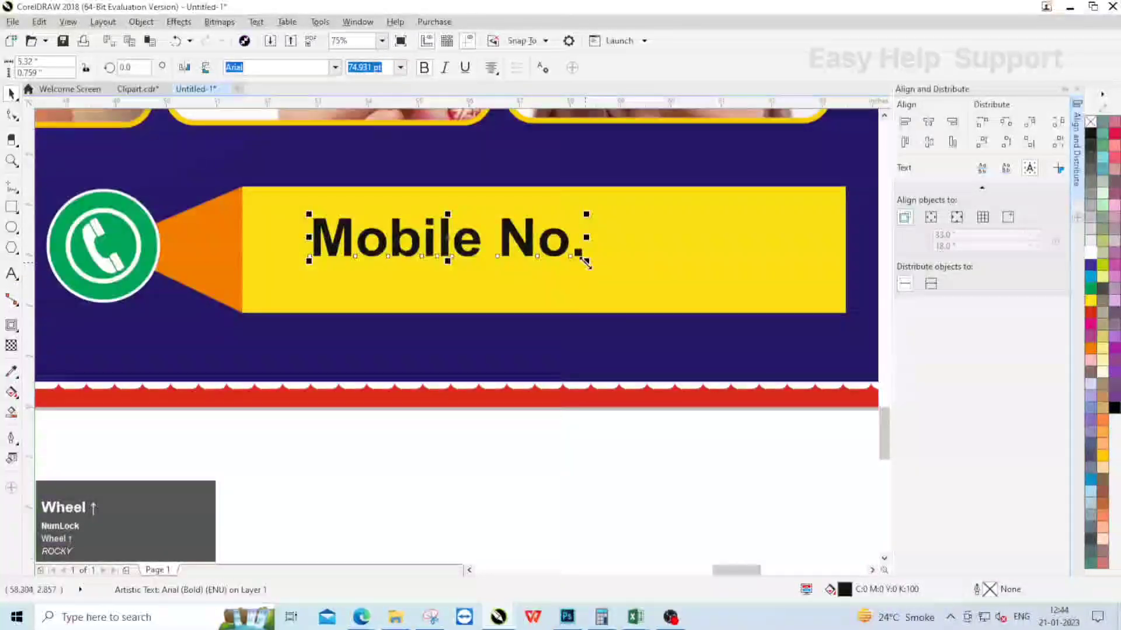
left_click_drag(586, 262, 765, 300)
scroll(640, 301, "down", 1)
scroll(641, 300, "up", 1)
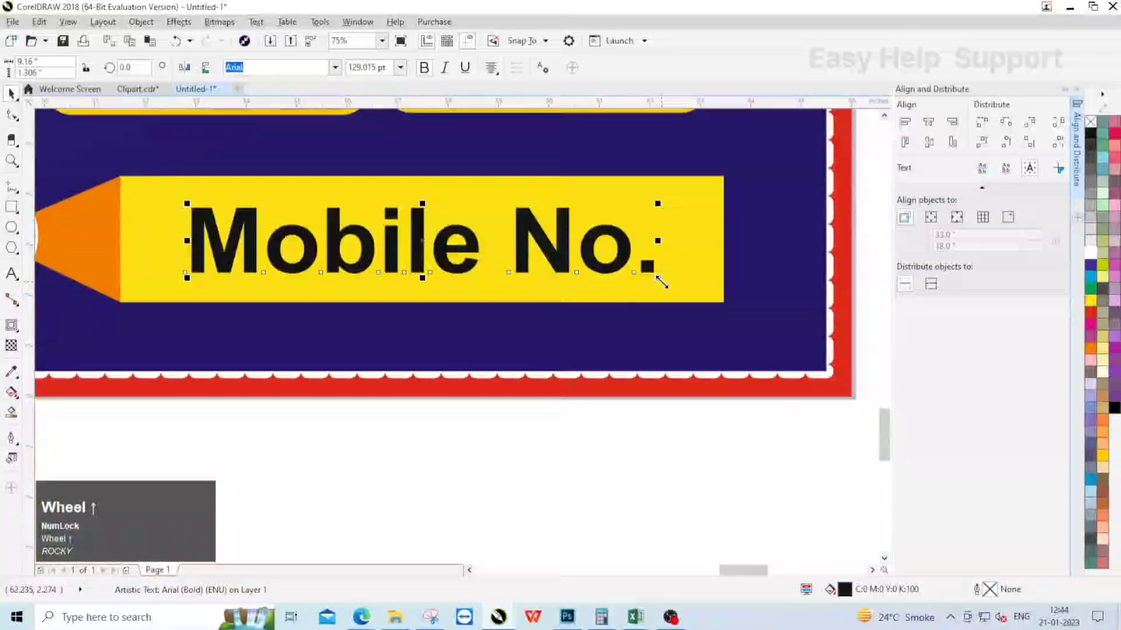
left_click_drag(657, 277, 716, 286)
left_click_drag(592, 249, 576, 250)
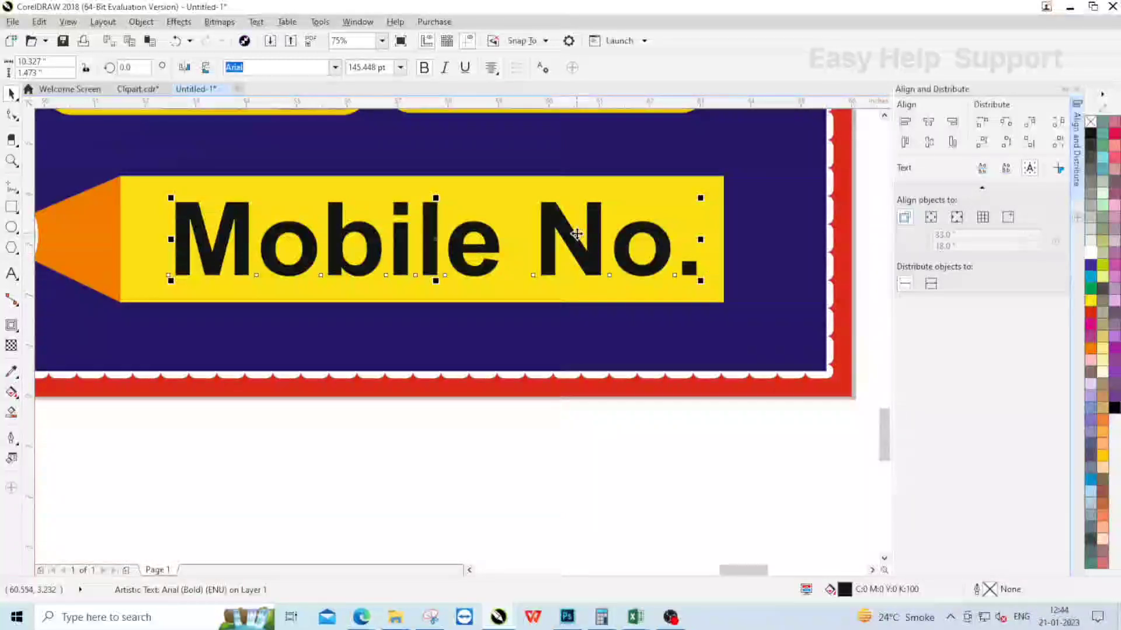
left_click(1090, 313)
scroll(603, 387, "down", 2)
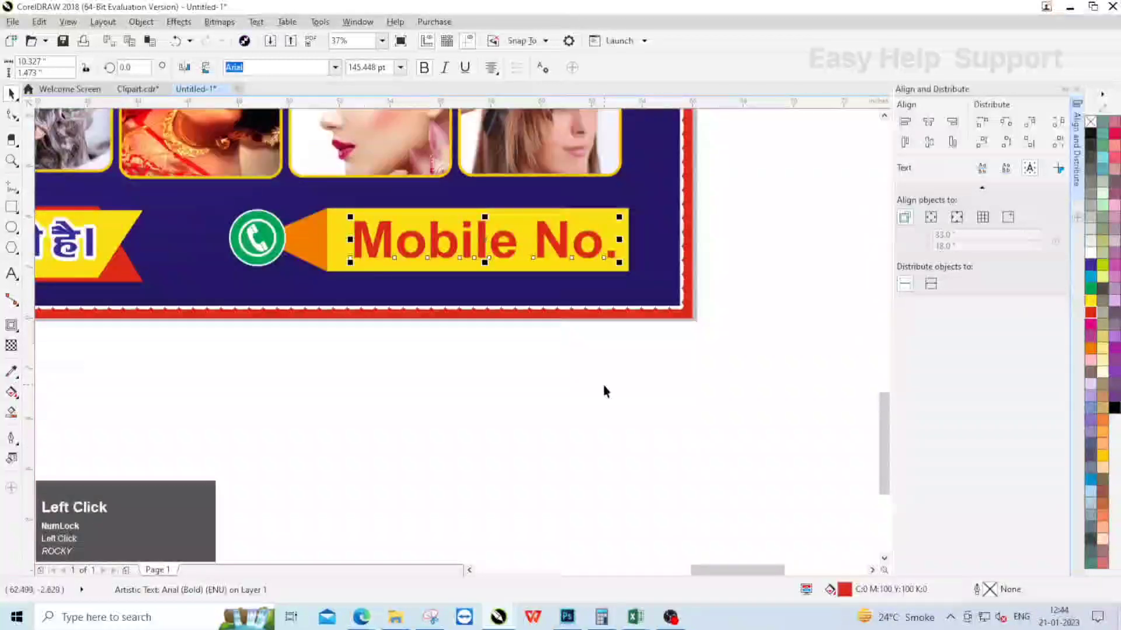
left_click(566, 356)
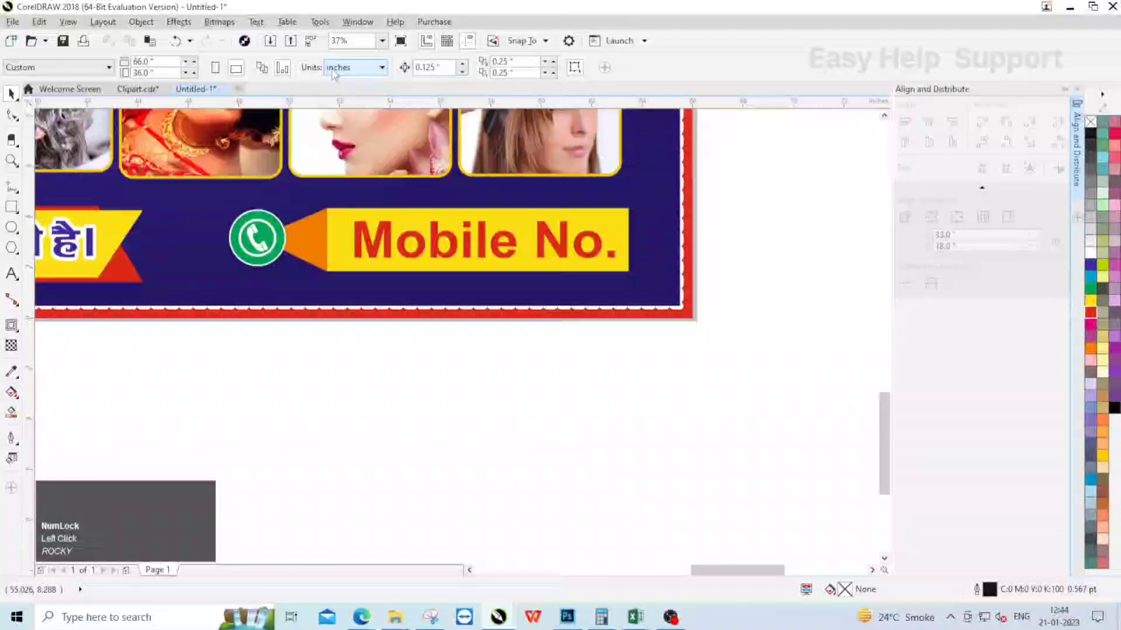
Duplicate the yellow strip in place and nudge the copy slightly right and down.
left_click(603, 219)
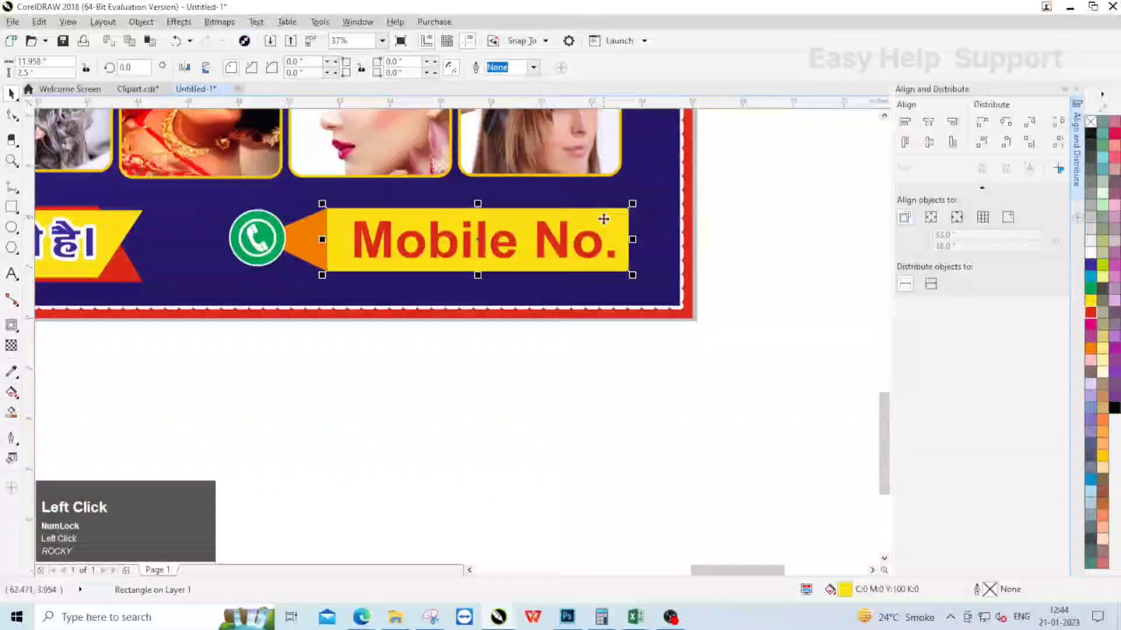
right_click(604, 219)
left_click(644, 356)
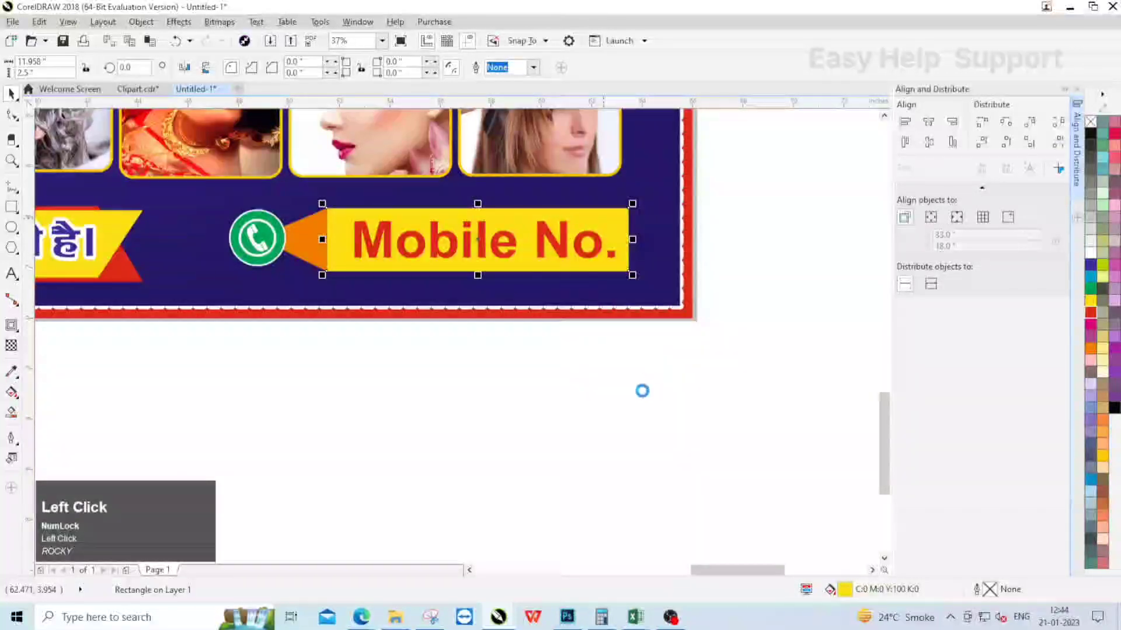
right_click(634, 385)
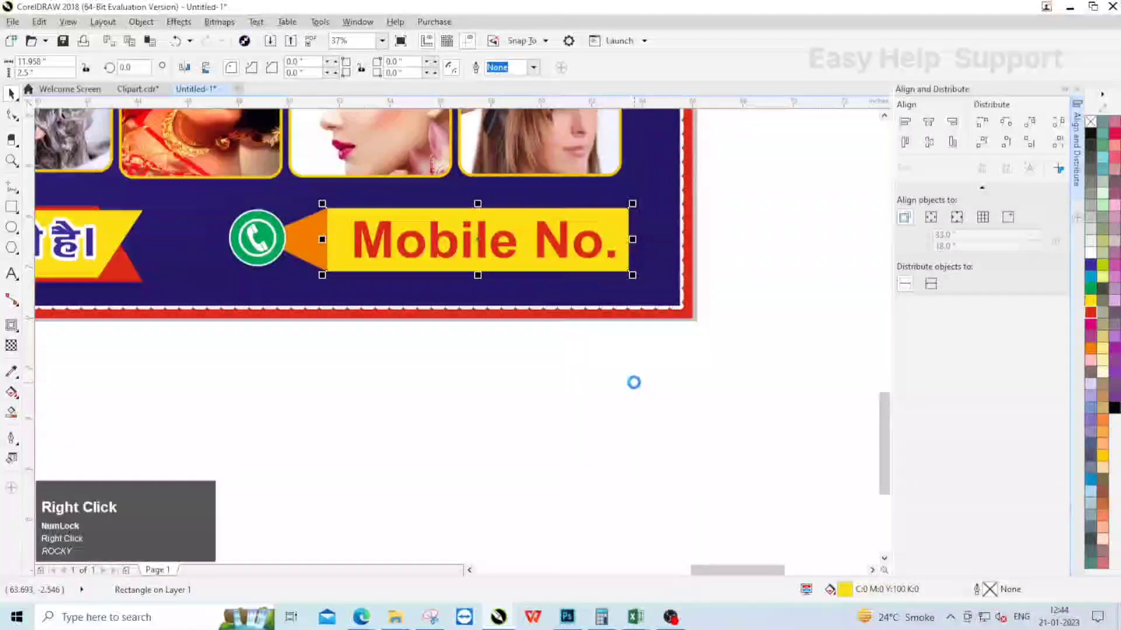
left_click(667, 491)
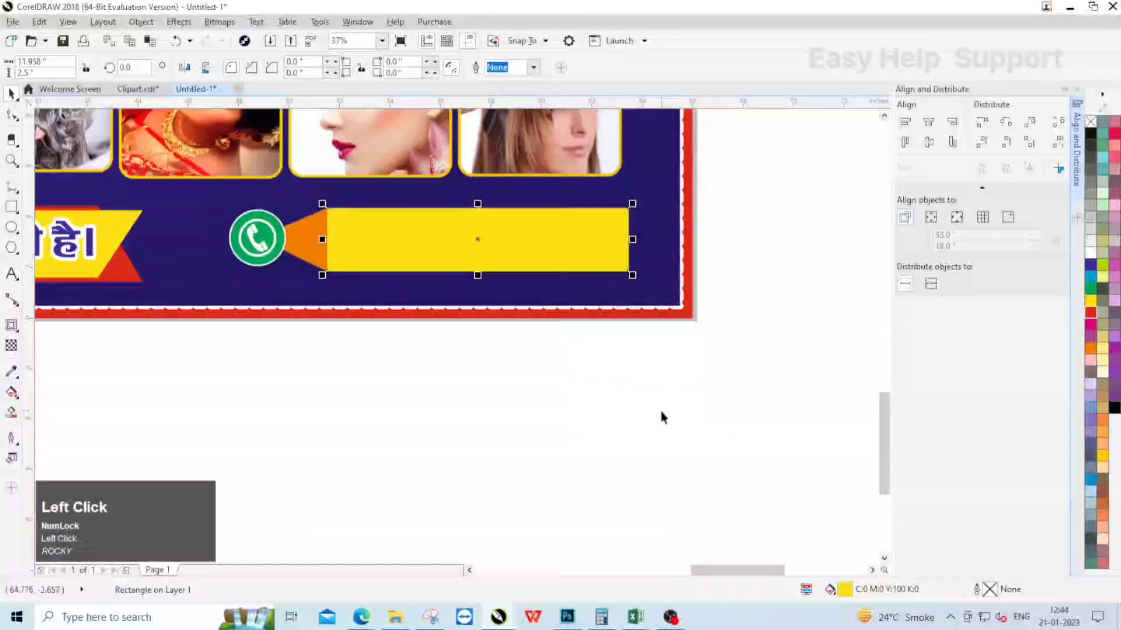
key("Right")
key("Down")
Send the strip's copy back one level at a time, behind the "Mobile No." text and the original yellow strip.
right_click(593, 247)
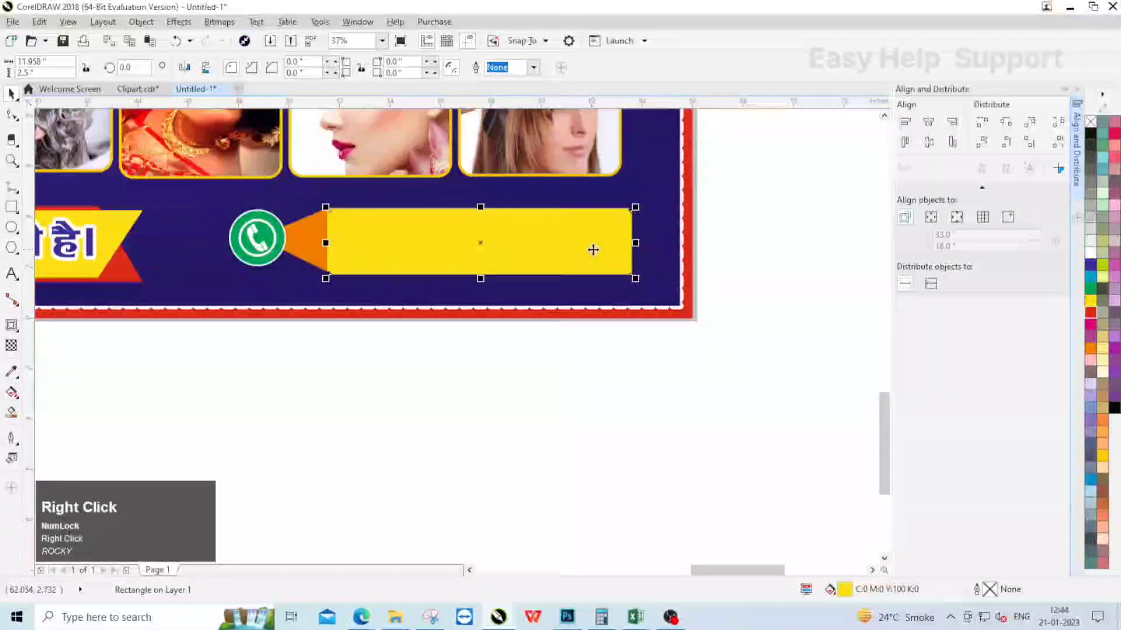
left_click(641, 447)
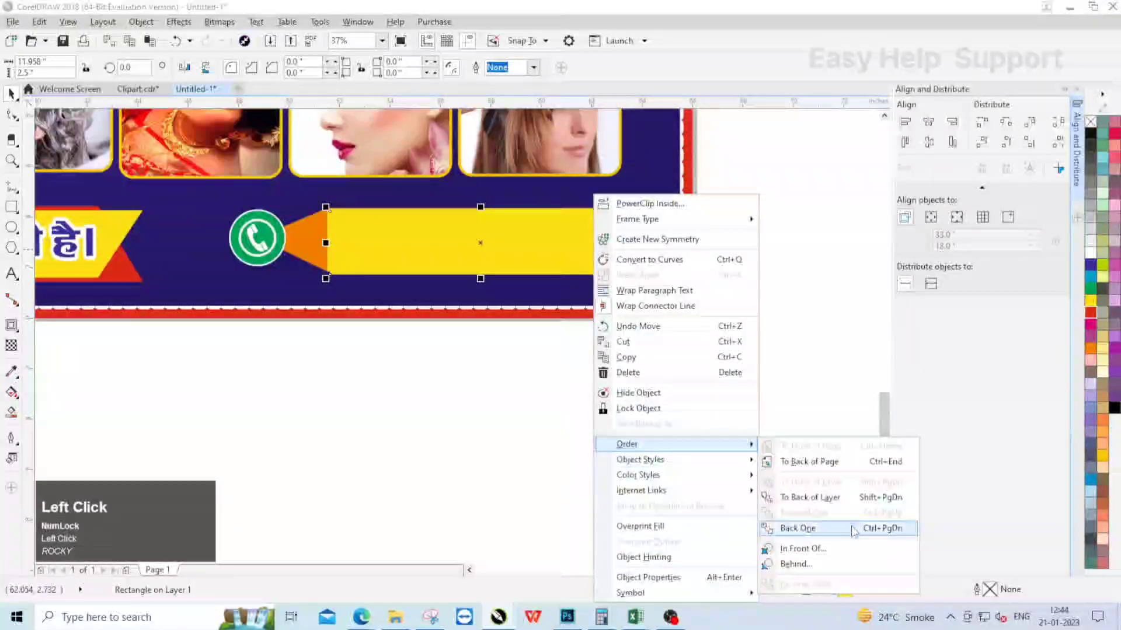
left_click(799, 528)
right_click(615, 231)
left_click(649, 444)
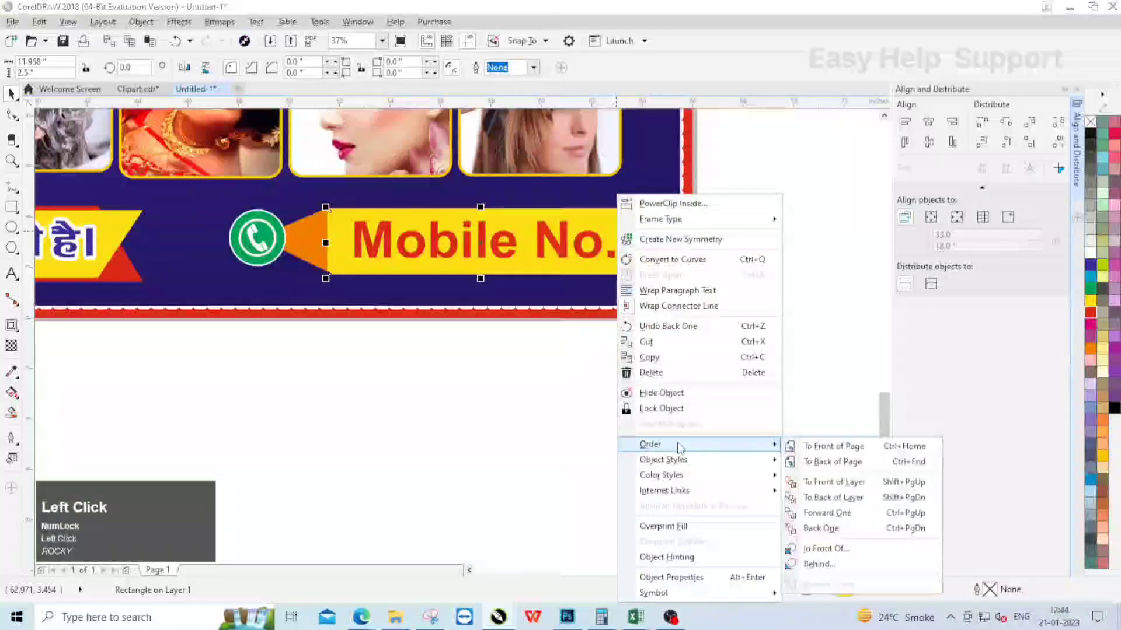
left_click(889, 528)
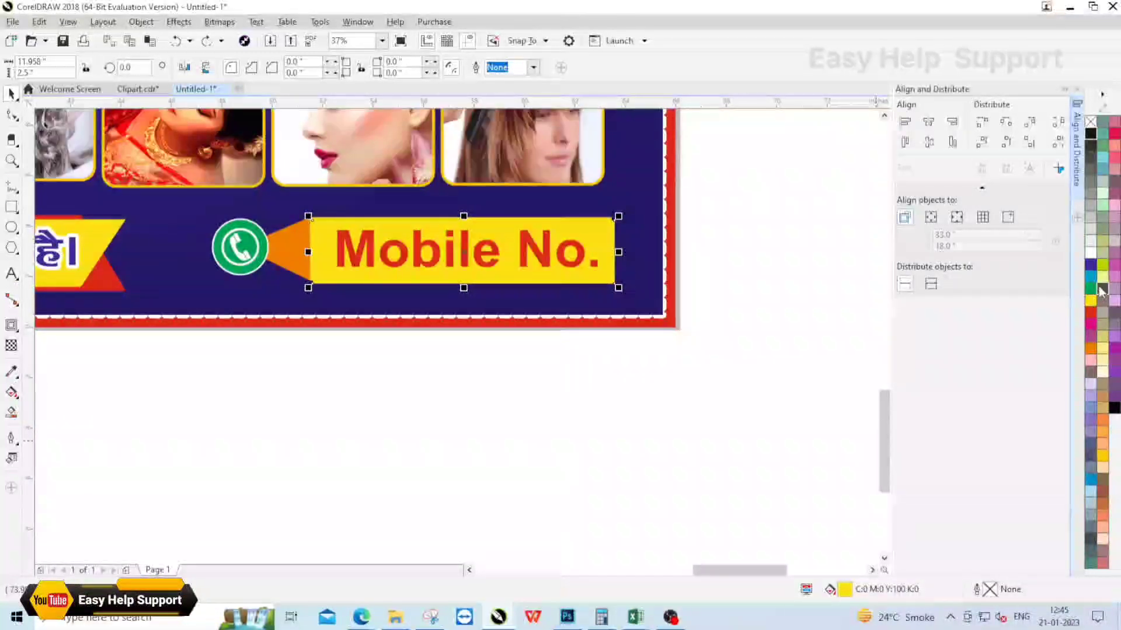
Fill the strip's rear copy dark grey (C0 M0 Y20 K80) and nudge it further right and down.
left_click(1100, 290)
scroll(628, 233, "up", 5)
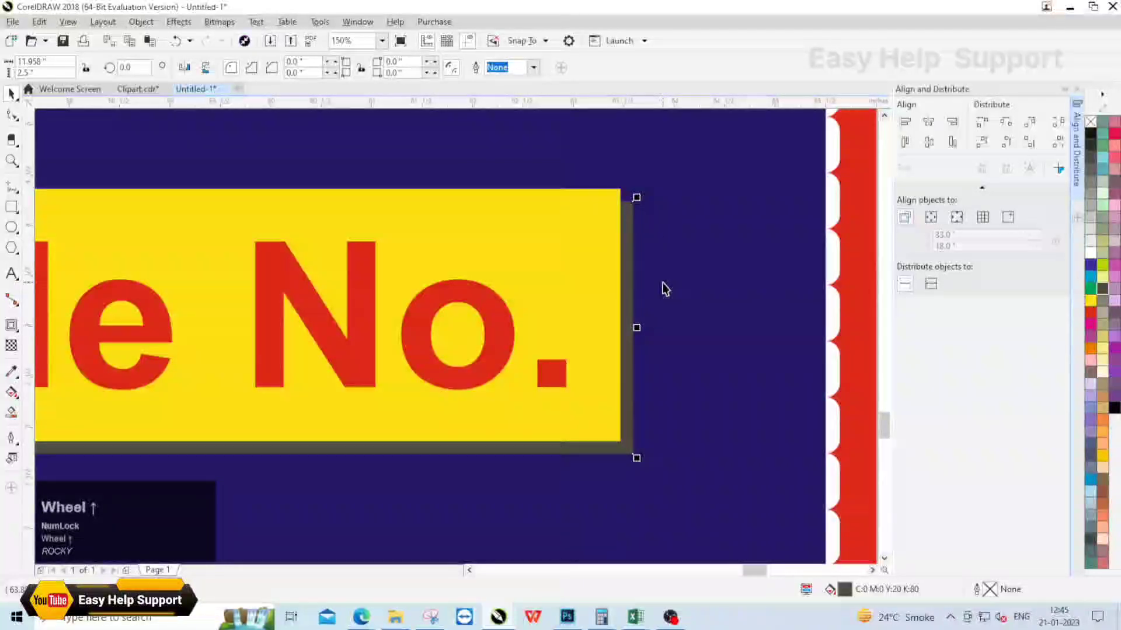
key("Right")
key("Down")
Convert the grey rectangle to curves and move its upper-right node onto the yellow strip's upper-right corner.
left_click(642, 245)
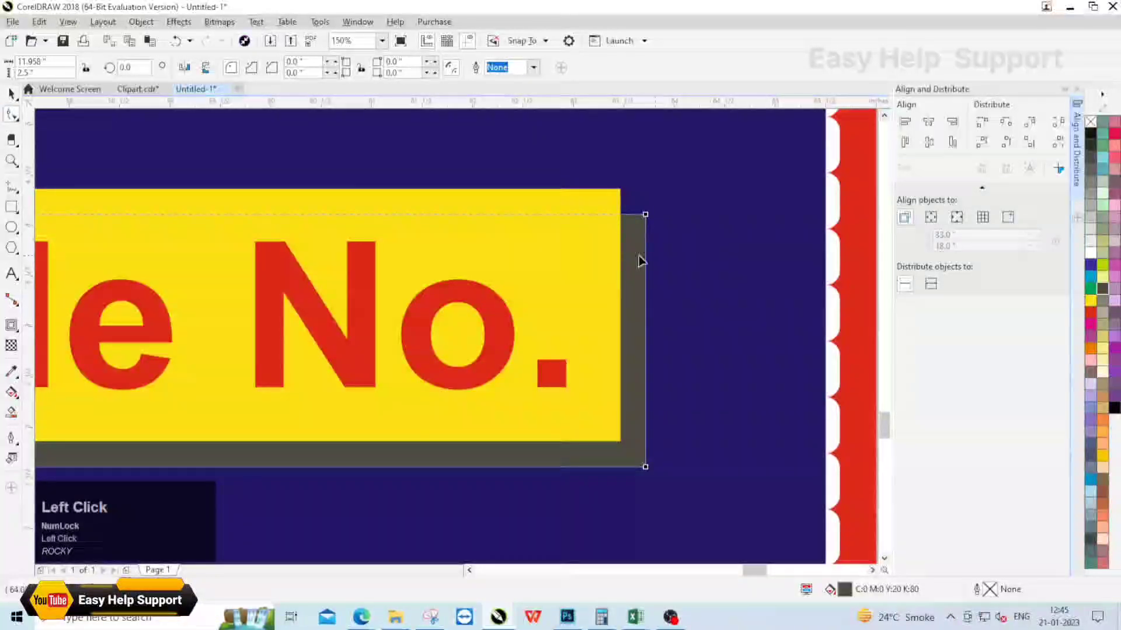
right_click(635, 201)
left_click(713, 328)
scroll(629, 204, "up", 5)
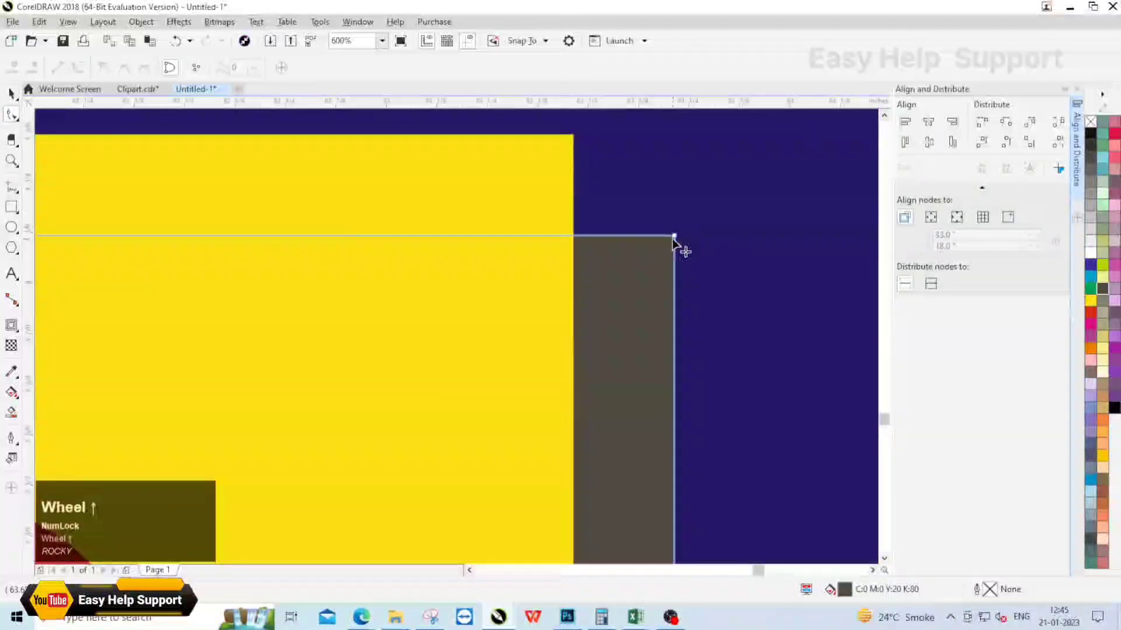
left_click_drag(675, 236, 575, 146)
scroll(741, 245, "down", 3)
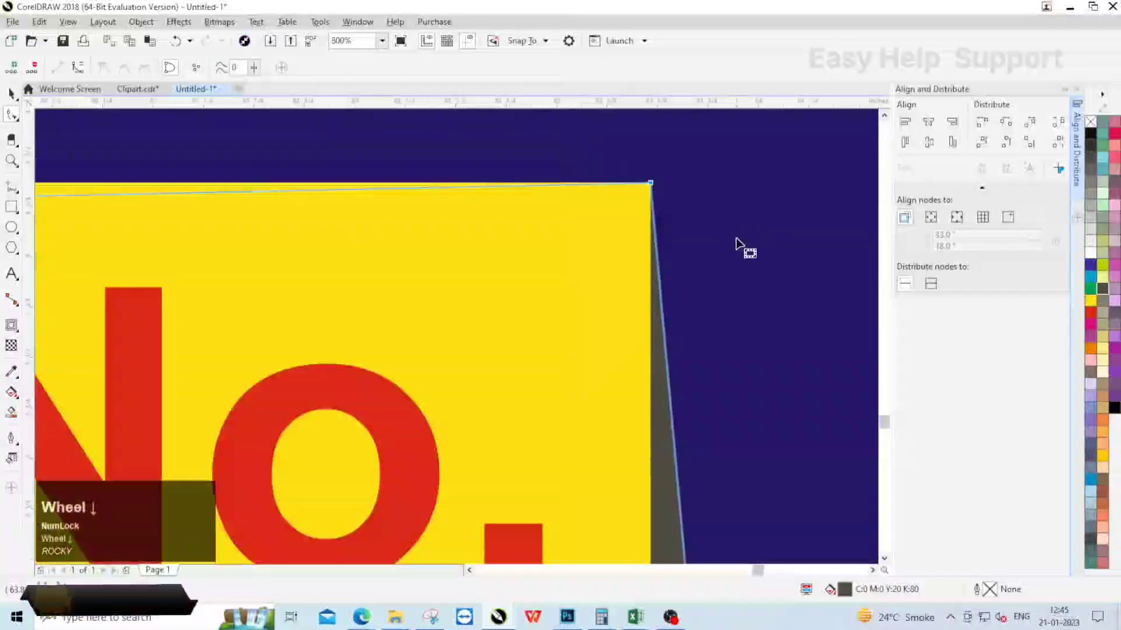
Move the grey shape's lower-left node onto the yellow strip's lower-left corner to finish the slanted shadow.
scroll(124, 376, "up", 4)
left_click_drag(186, 355, 135, 305)
scroll(475, 294, "down", 3)
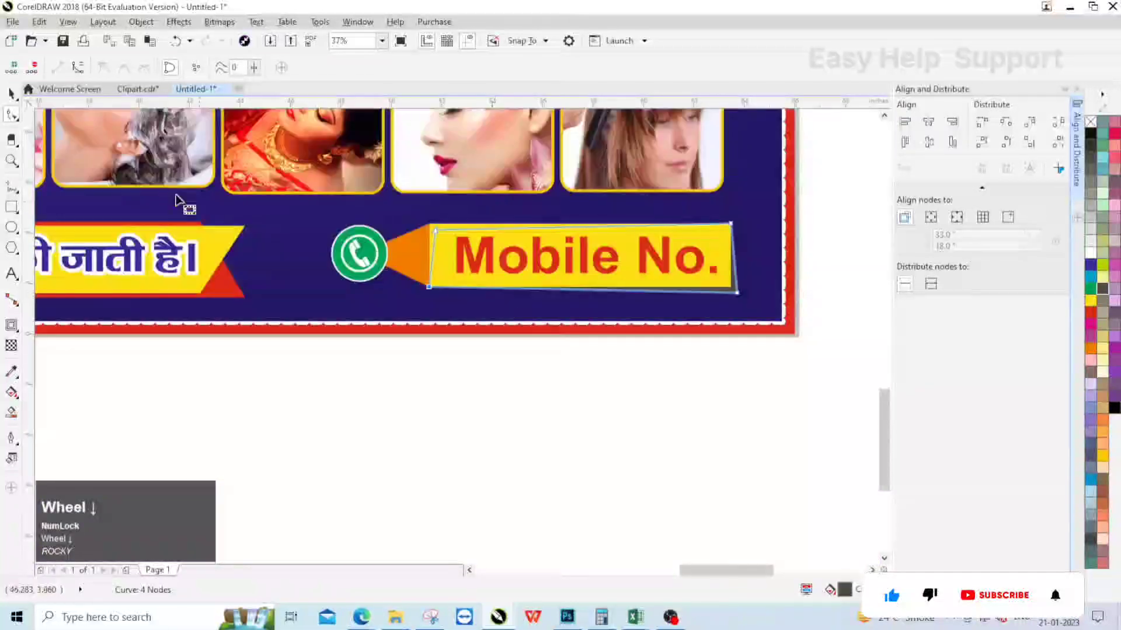
Deselect the shadow shape, close the Align and Distribute docker and fit the whole banner in view.
scroll(490, 341, "down", 3)
left_click(627, 358)
scroll(397, 305, "up", 2)
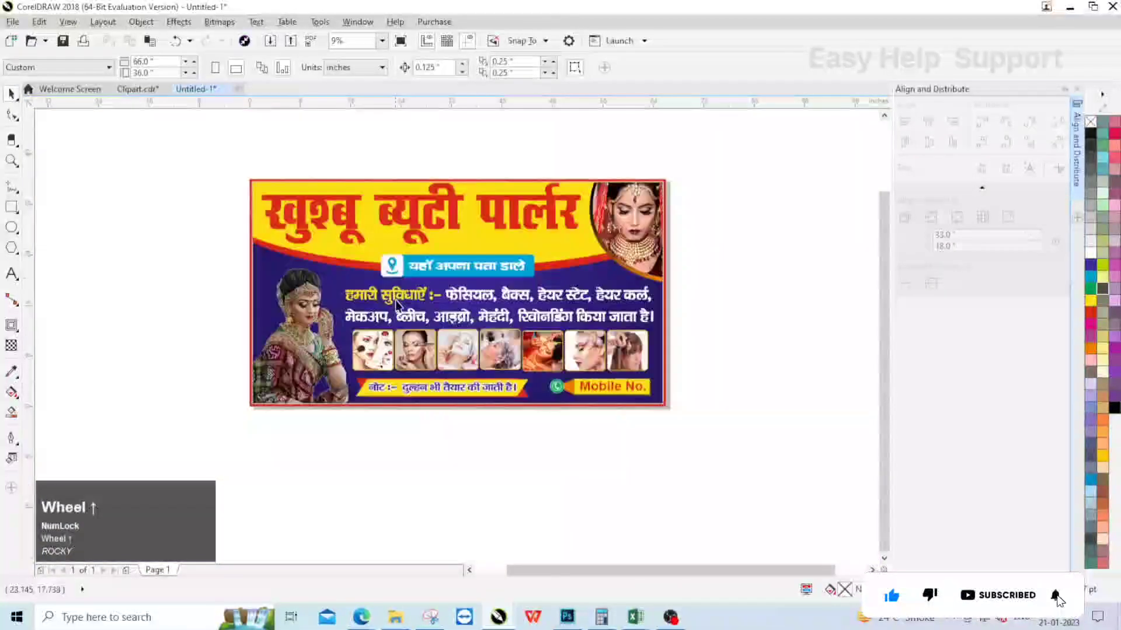
left_click(1076, 89)
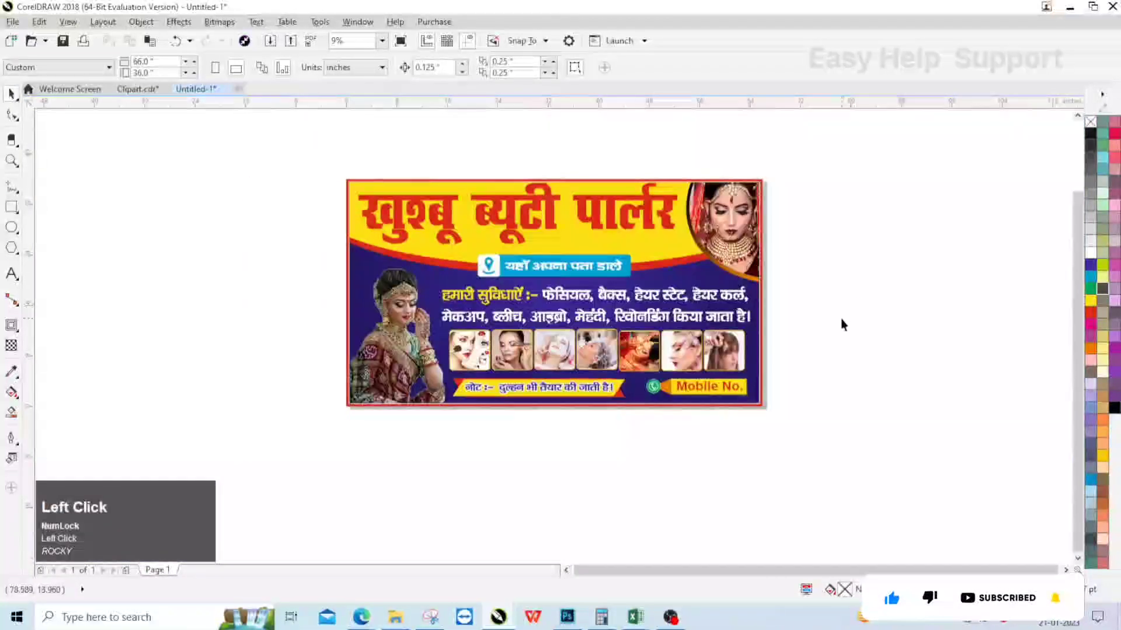
key("F4")
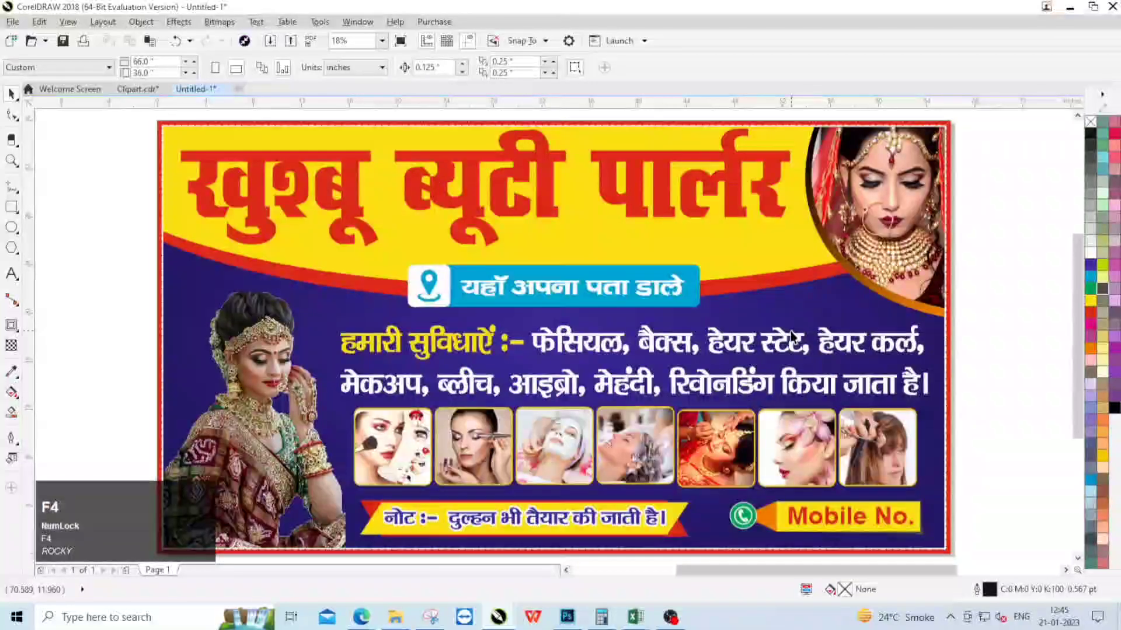